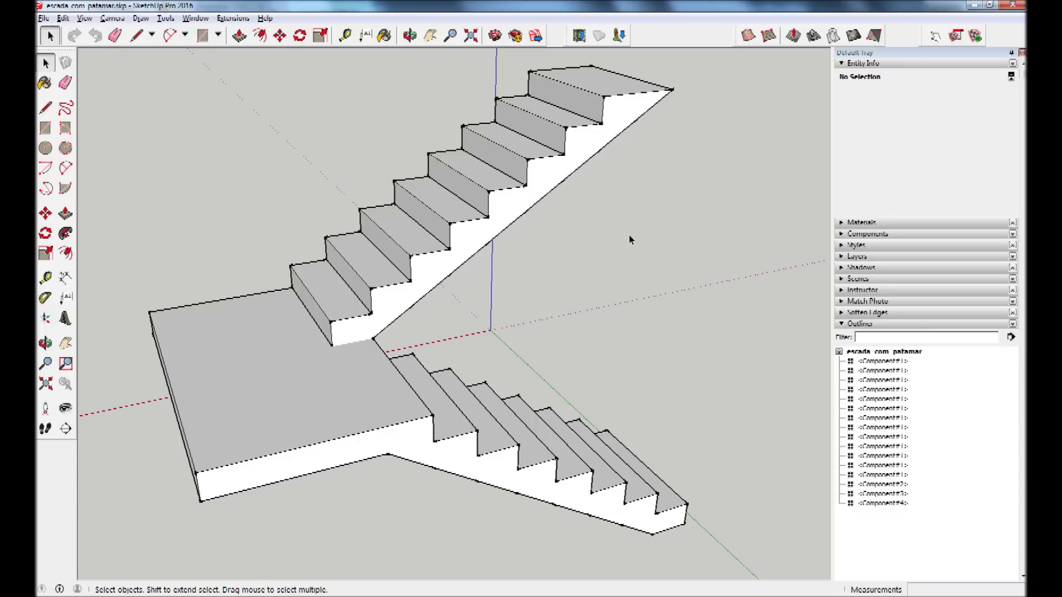
Start a new empty model and delete the default scale figure.
{"action": "mouse_move", "coordinate": [313, 452]}
{"action": "middle_mouse_down"}
{"action": "mouse_move", "coordinate": [441, 446]}
{"action": "mouse_move", "coordinate": [197, 291]}
{"action": "mouse_move", "coordinate": [434, 403]}
{"action": "mouse_move", "coordinate": [541, 420]}
{"action": "mouse_move", "coordinate": [407, 408]}
{"action": "mouse_move", "coordinate": [440, 424]}
{"action": "mouse_move", "coordinate": [429, 441]}
{"action": "mouse_move", "coordinate": [527, 491]}
{"action": "mouse_move", "coordinate": [555, 397]}
{"action": "mouse_move", "coordinate": [225, 393]}
{"action": "mouse_move", "coordinate": [303, 450]}
{"action": "mouse_move", "coordinate": [636, 472]}
{"action": "mouse_move", "coordinate": [597, 460]}
{"action": "mouse_move", "coordinate": [576, 523]}
{"action": "middle_mouse_up"}
{"action": "key", "text": "space"}
{"action": "middle_click_drag", "start_coordinate": [566, 397], "coordinate": [578, 360]}
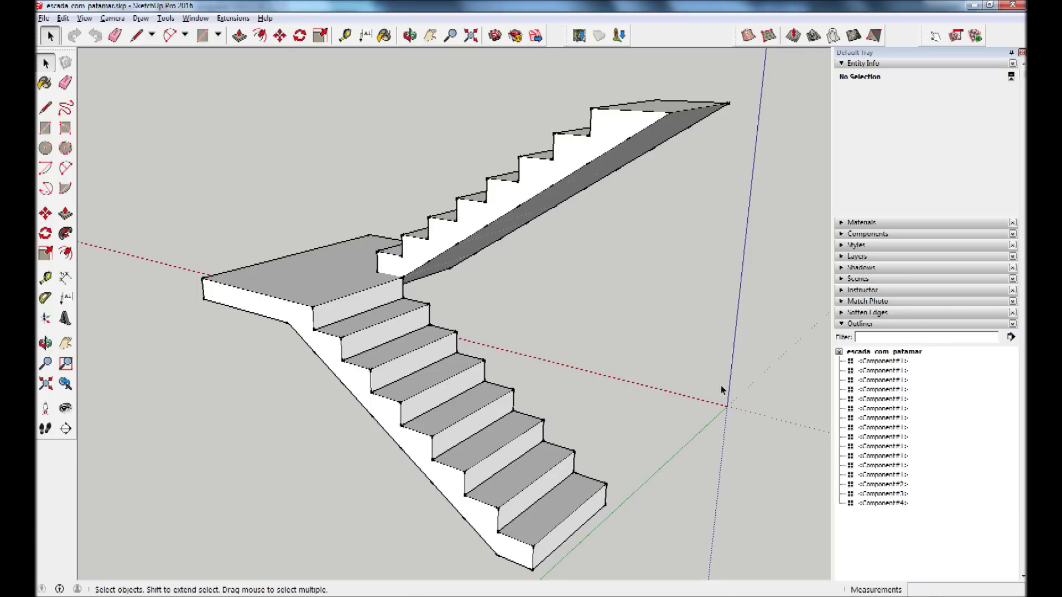
{"action": "left_click", "coordinate": [43, 18]}
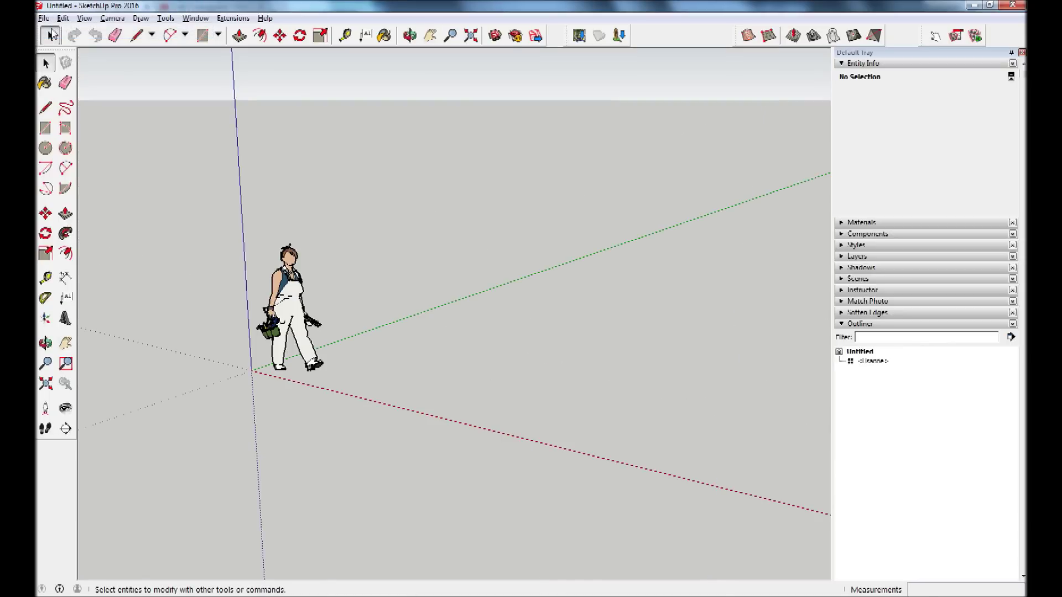
{"action": "left_click", "coordinate": [292, 301]}
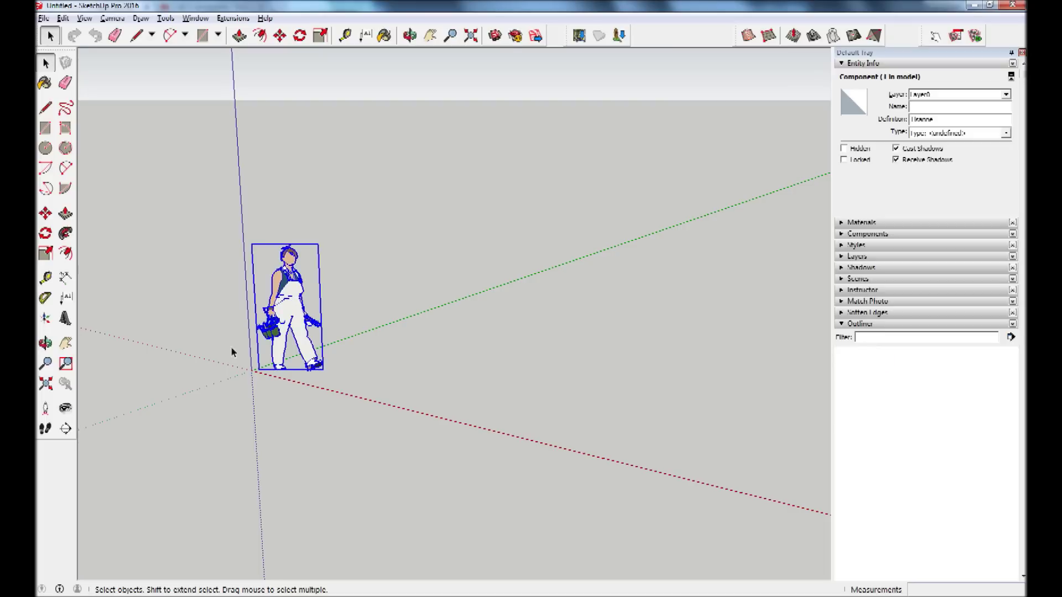
{"action": "key", "text": "Delete"}
{"action": "mouse_move", "coordinate": [237, 354]}
{"action": "middle_mouse_down"}
{"action": "mouse_move", "coordinate": [467, 343]}
{"action": "mouse_move", "coordinate": [393, 361]}
{"action": "mouse_move", "coordinate": [382, 354]}
{"action": "middle_mouse_up"}
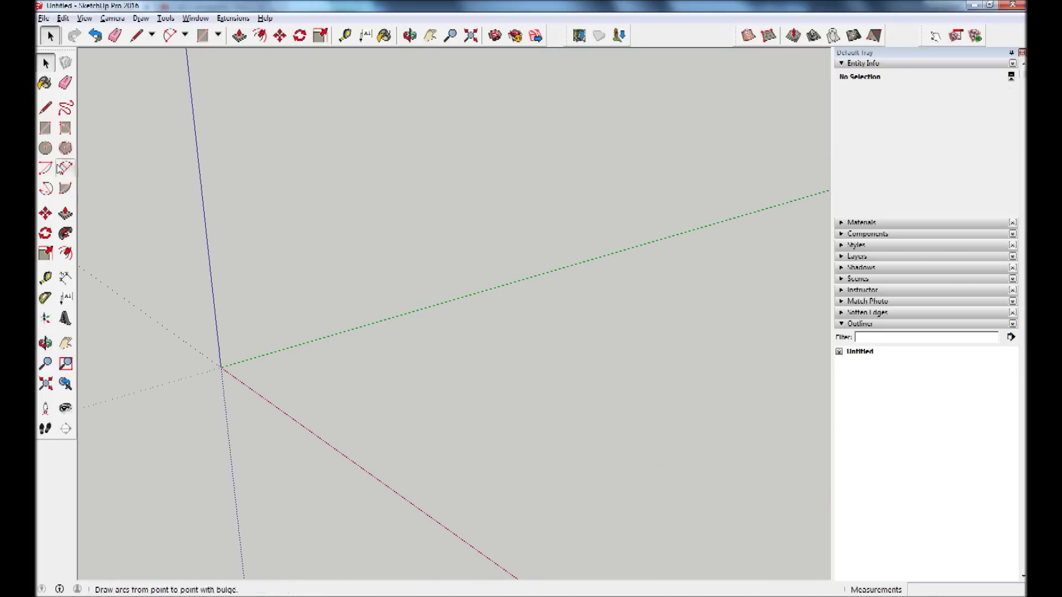
Draw a 3,00 m vertical edge up the blue axis from a ground point.
{"action": "left_click", "coordinate": [45, 107]}
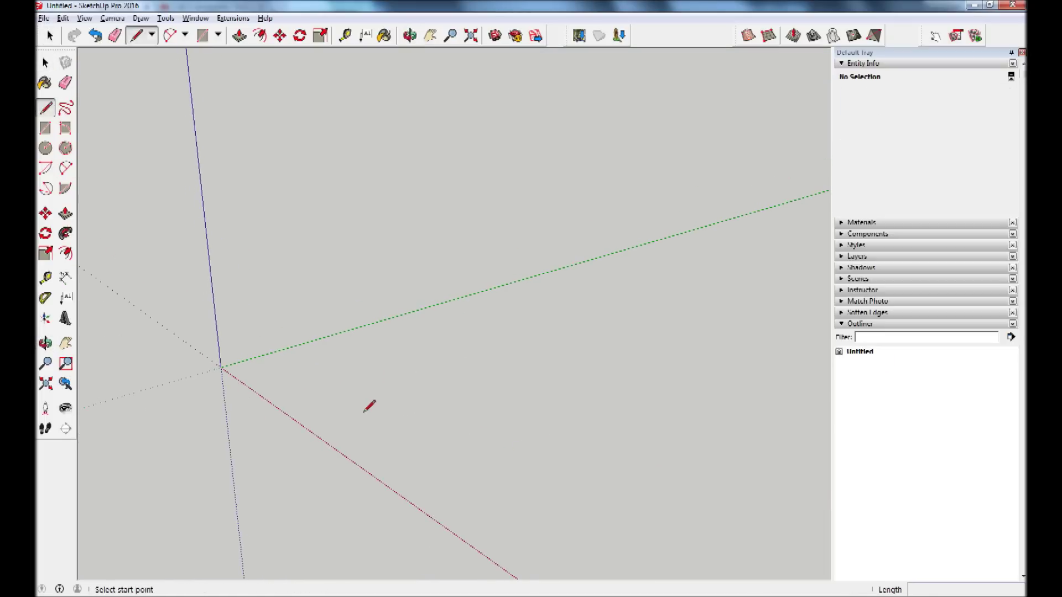
{"action": "left_click", "coordinate": [330, 418]}
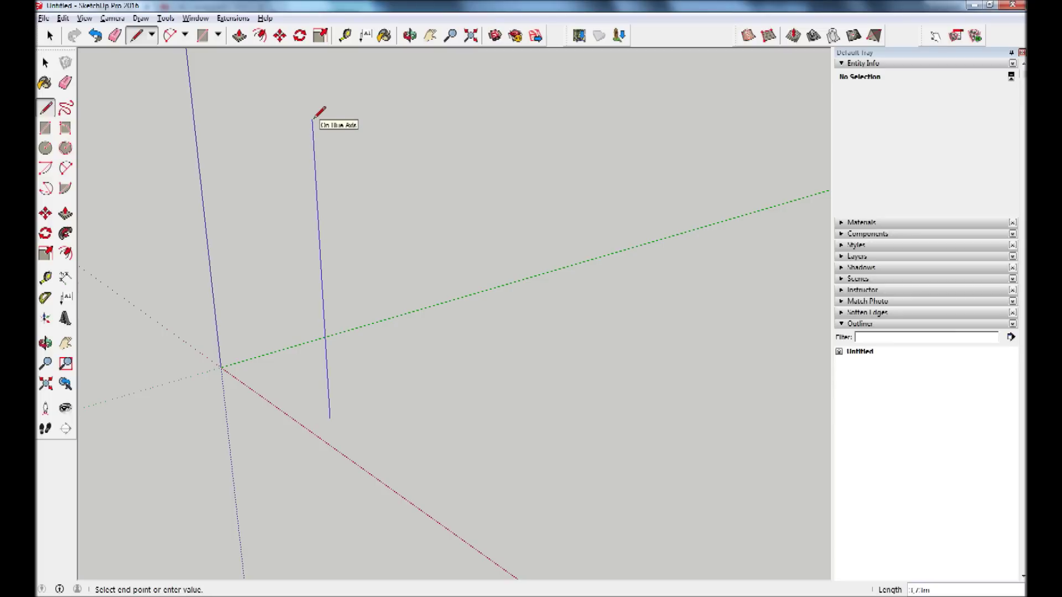
{"action": "type", "text": "1"}
{"action": "key", "text": "Return"}
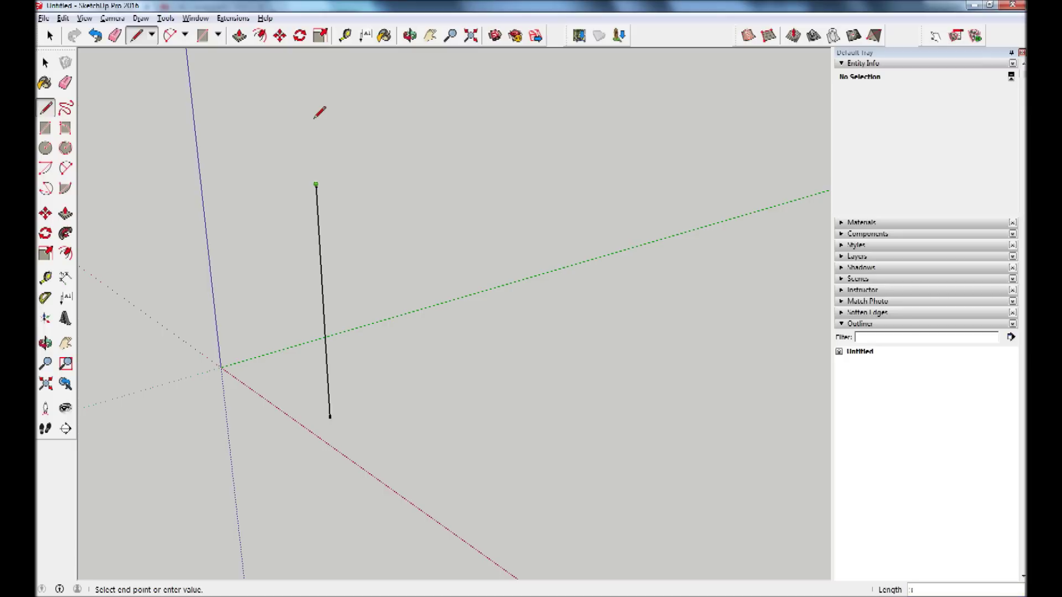
{"action": "key", "text": "Escape"}
{"action": "middle_click_drag", "start_coordinate": [403, 261], "coordinate": [382, 238]}
{"action": "key", "text": "o"}
{"action": "mouse_move", "coordinate": [382, 238]}
{"action": "left_mouse_down"}
{"action": "mouse_move", "coordinate": [407, 201]}
{"action": "mouse_move", "coordinate": [370, 309]}
{"action": "left_mouse_up"}
{"action": "key", "text": "l"}
Select the new vertical edge and bring up its context menu.
{"action": "left_click", "coordinate": [43, 60]}
{"action": "left_click", "coordinate": [302, 193]}
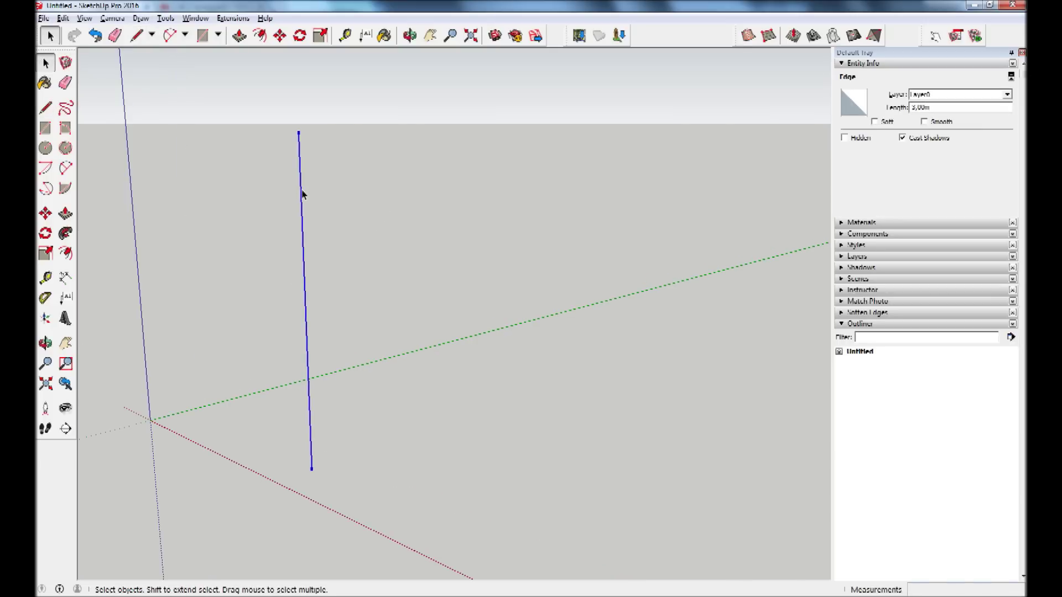
{"action": "right_click", "coordinate": [302, 194]}
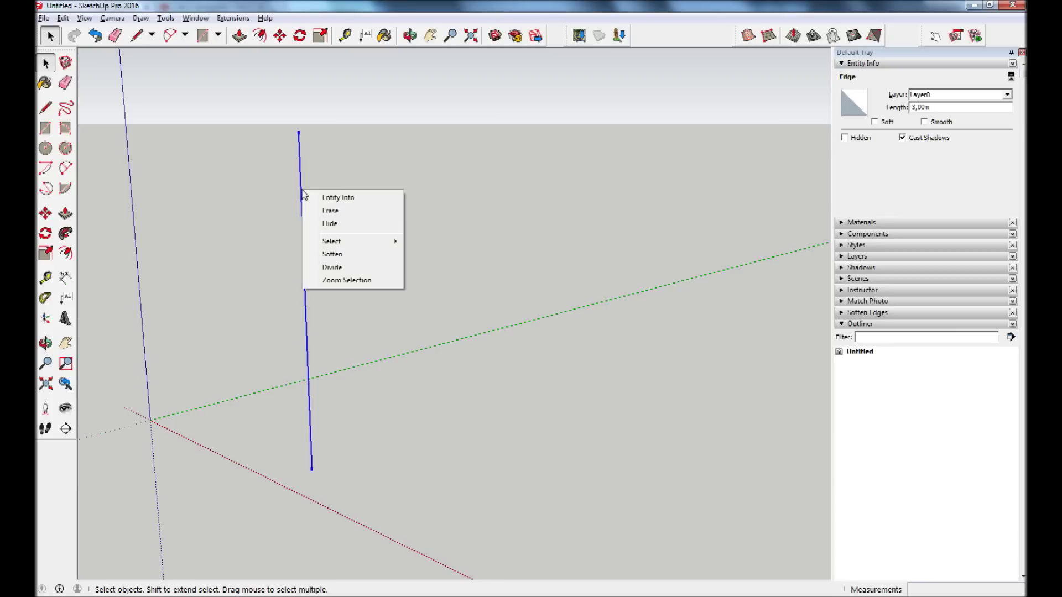
Divide the vertical edge into 16 equal segments of about 0,19 m.
{"action": "left_click", "coordinate": [339, 272]}
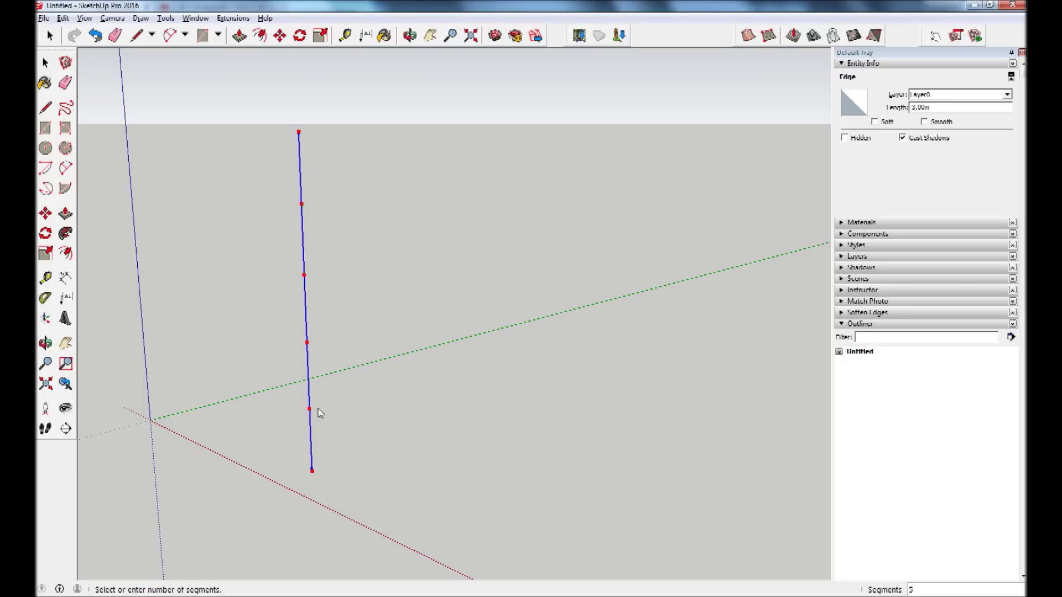
{"action": "scroll", "coordinate": [326, 449], "scroll_direction": "up", "scroll_amount": 2}
{"action": "scroll", "coordinate": [313, 450], "scroll_direction": "up", "scroll_amount": 1}
{"action": "scroll", "coordinate": [313, 451], "scroll_direction": "up", "scroll_amount": 2}
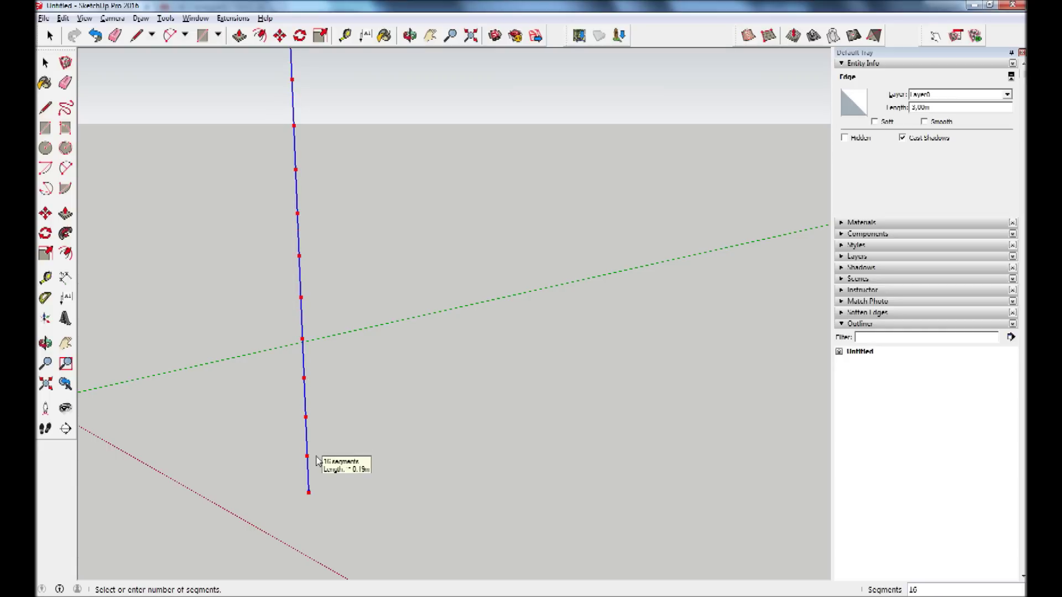
{"action": "left_click", "coordinate": [317, 460]}
Orbit the edge upright and zoom extents to frame the whole divided edge.
{"action": "key", "text": "space"}
{"action": "scroll", "coordinate": [310, 471], "scroll_direction": "up", "scroll_amount": 3}
{"action": "middle_click_drag", "start_coordinate": [307, 483], "coordinate": [343, 441]}
{"action": "scroll", "coordinate": [291, 450], "scroll_direction": "down", "scroll_amount": 2}
{"action": "scroll", "coordinate": [320, 498], "scroll_direction": "down", "scroll_amount": 2}
{"action": "mouse_move", "coordinate": [419, 282]}
{"action": "middle_mouse_down"}
{"action": "mouse_move", "coordinate": [396, 284]}
{"action": "mouse_move", "coordinate": [292, 527]}
{"action": "mouse_move", "coordinate": [337, 437]}
{"action": "mouse_move", "coordinate": [328, 459]}
{"action": "middle_mouse_up"}
{"action": "scroll", "coordinate": [320, 498], "scroll_direction": "up", "scroll_amount": 2}
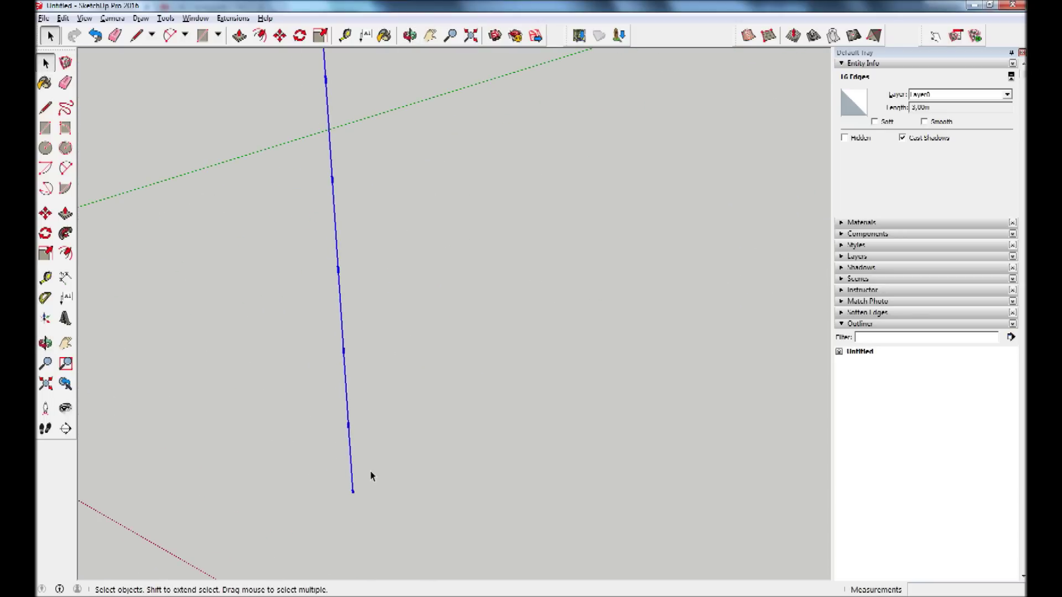
{"action": "left_click", "coordinate": [470, 35]}
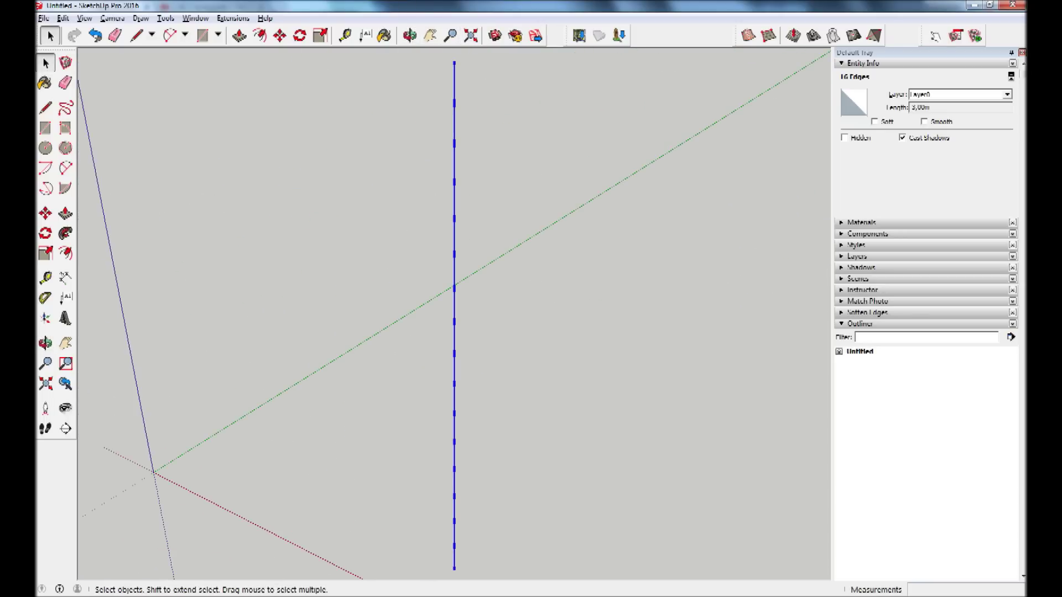
{"action": "scroll", "coordinate": [448, 565], "scroll_direction": "up", "scroll_amount": 2}
{"action": "scroll", "coordinate": [456, 581], "scroll_direction": "up", "scroll_amount": 2}
{"action": "scroll", "coordinate": [459, 578], "scroll_direction": "up", "scroll_amount": 2}
{"action": "scroll", "coordinate": [461, 549], "scroll_direction": "up", "scroll_amount": 1}
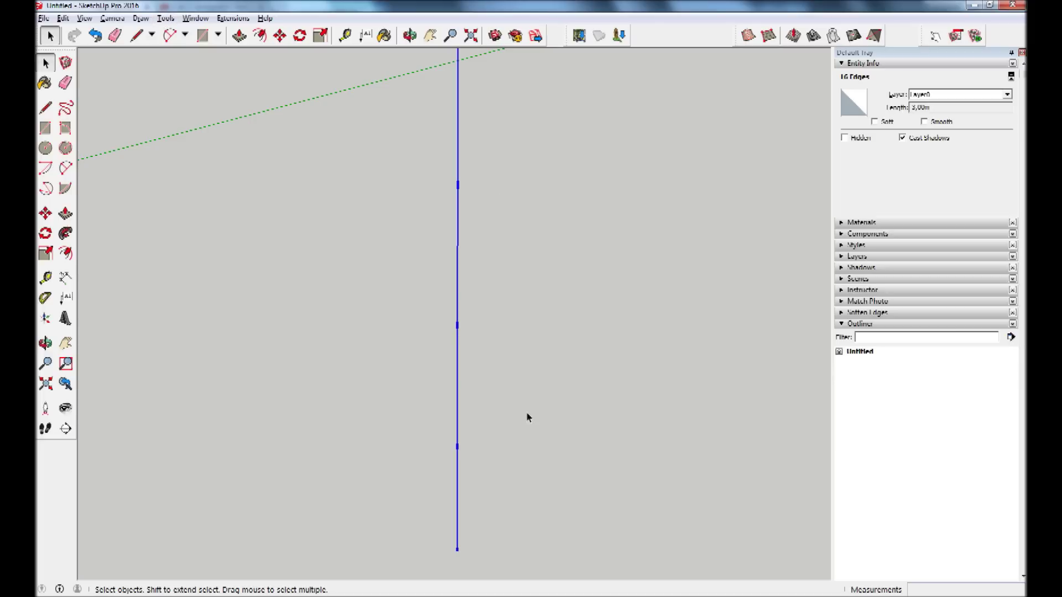
{"action": "left_click", "coordinate": [46, 278]}
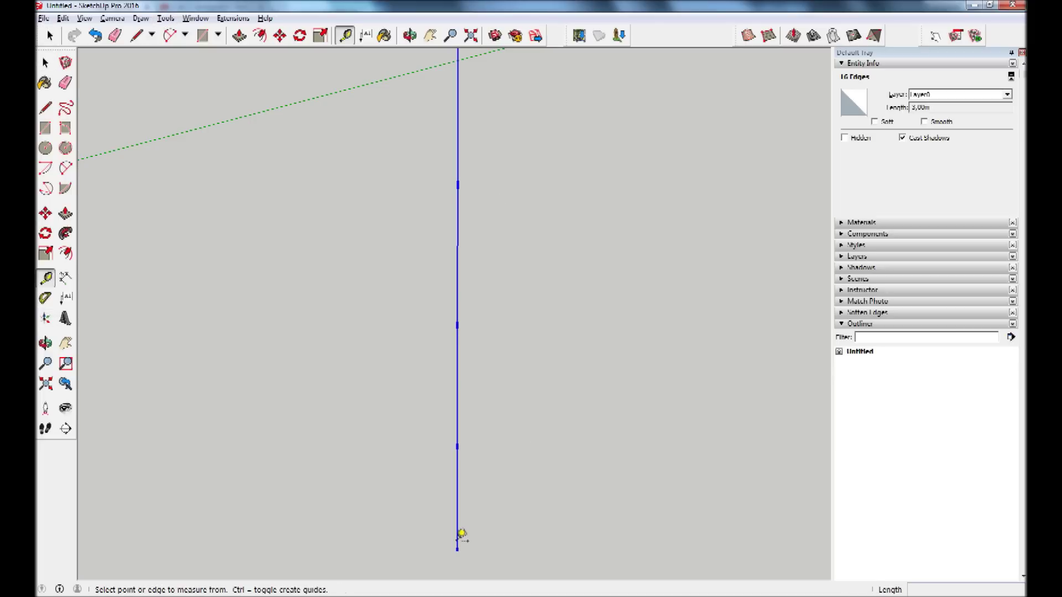
Set the model's length precision to 0,000m in Model Info > Units.
{"action": "left_click", "coordinate": [464, 544]}
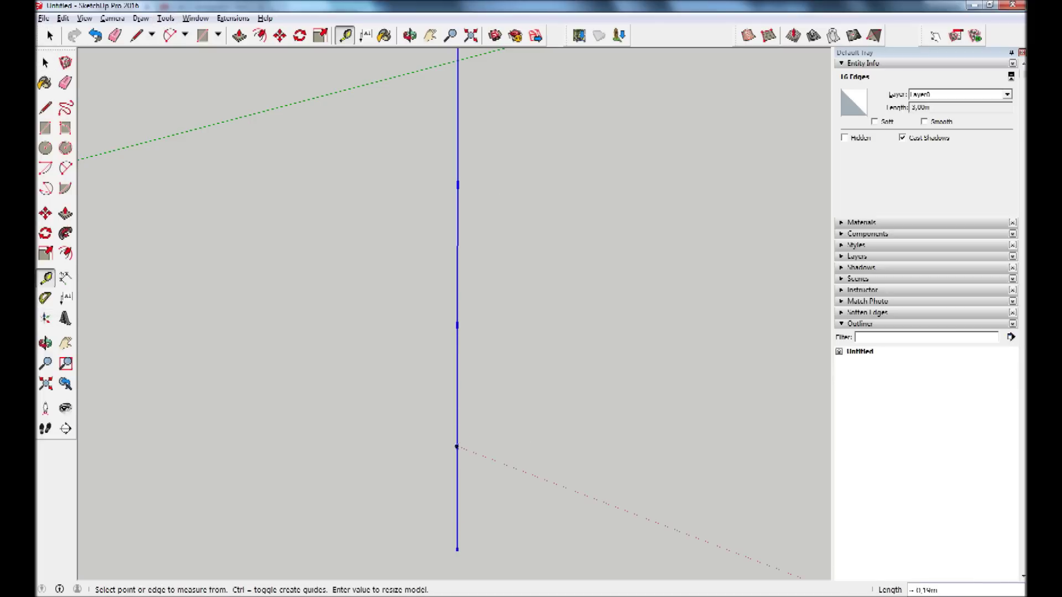
{"action": "left_click", "coordinate": [196, 18]}
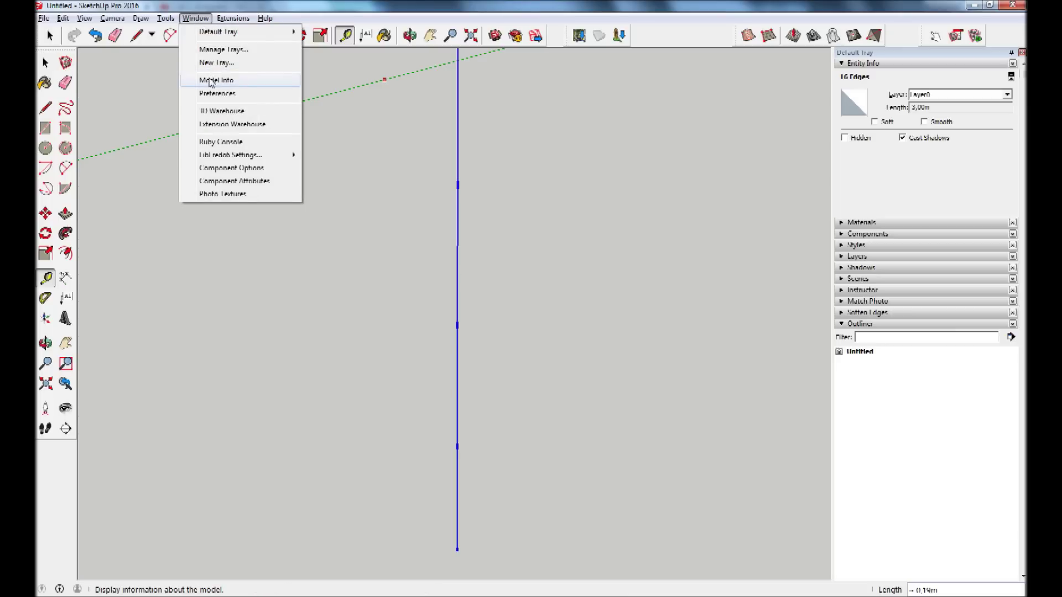
{"action": "left_click", "coordinate": [211, 83]}
{"action": "left_click", "coordinate": [354, 142]}
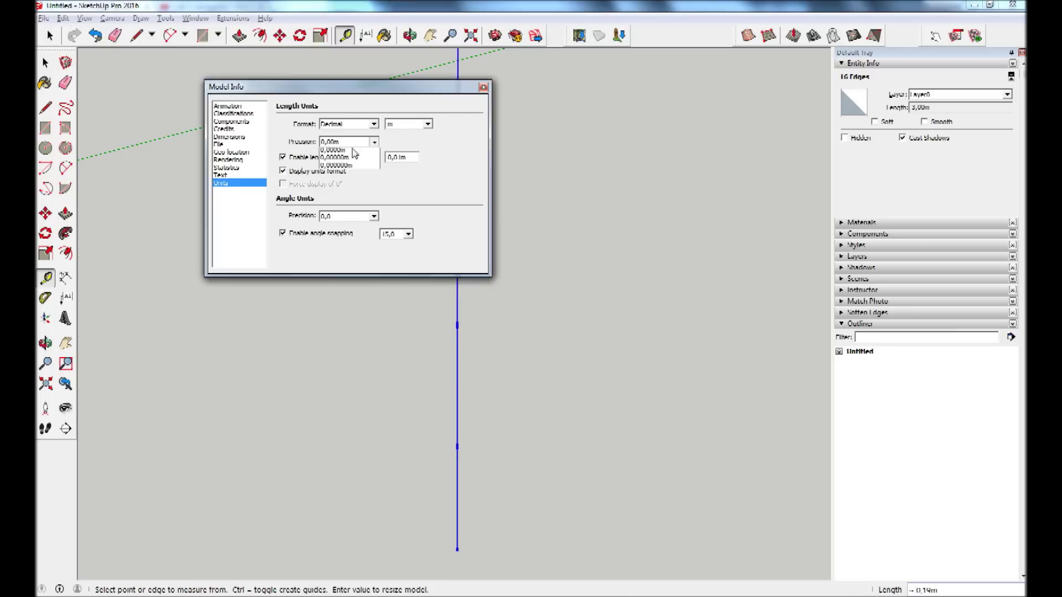
{"action": "left_click", "coordinate": [349, 173]}
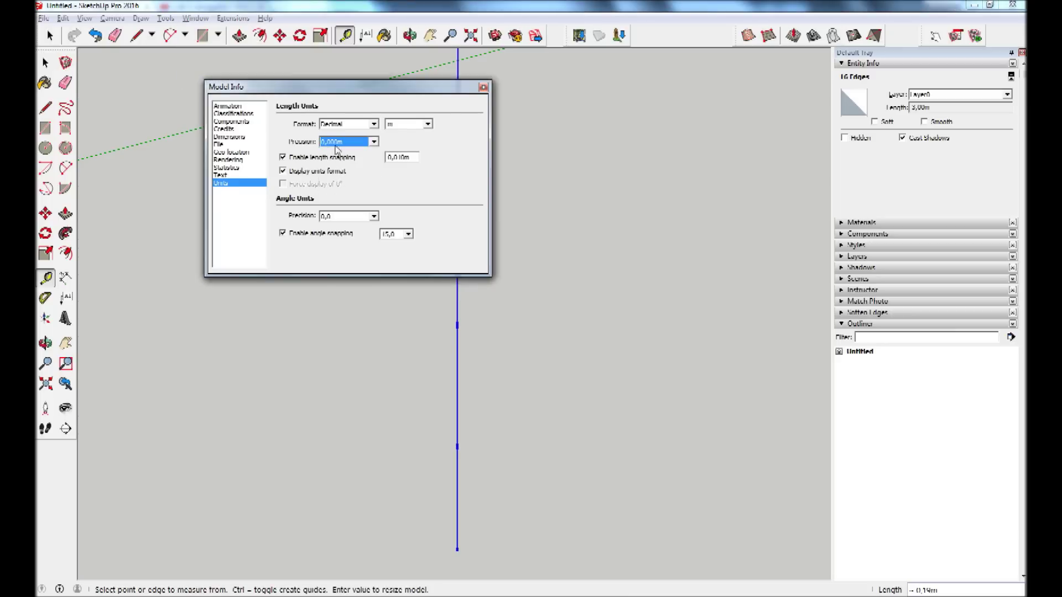
{"action": "left_click", "coordinate": [483, 87]}
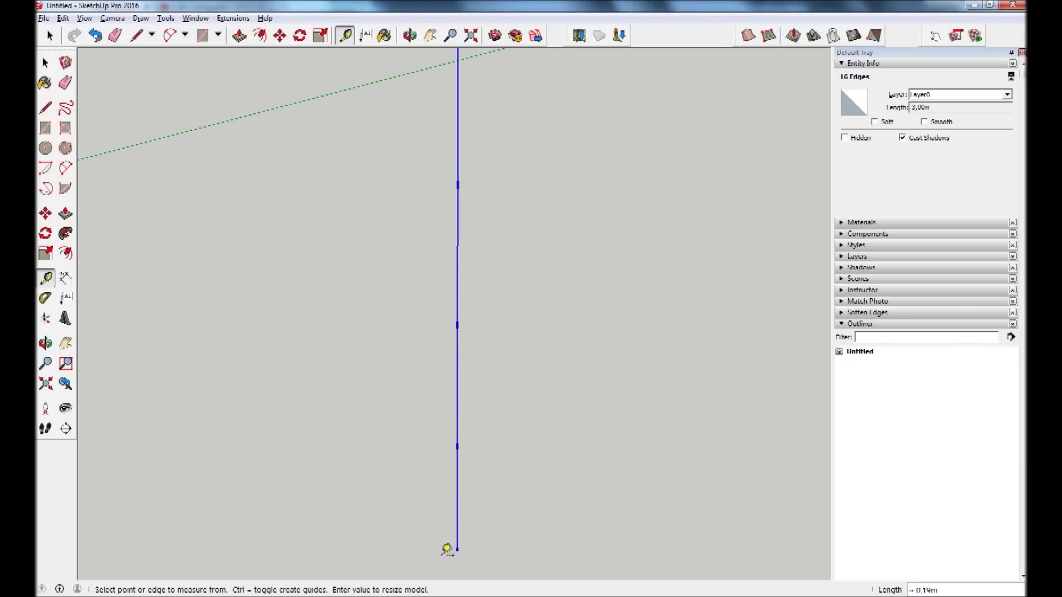
Measure from the edge's bottom end to a division point, reading three decimals.
{"action": "left_click", "coordinate": [466, 544]}
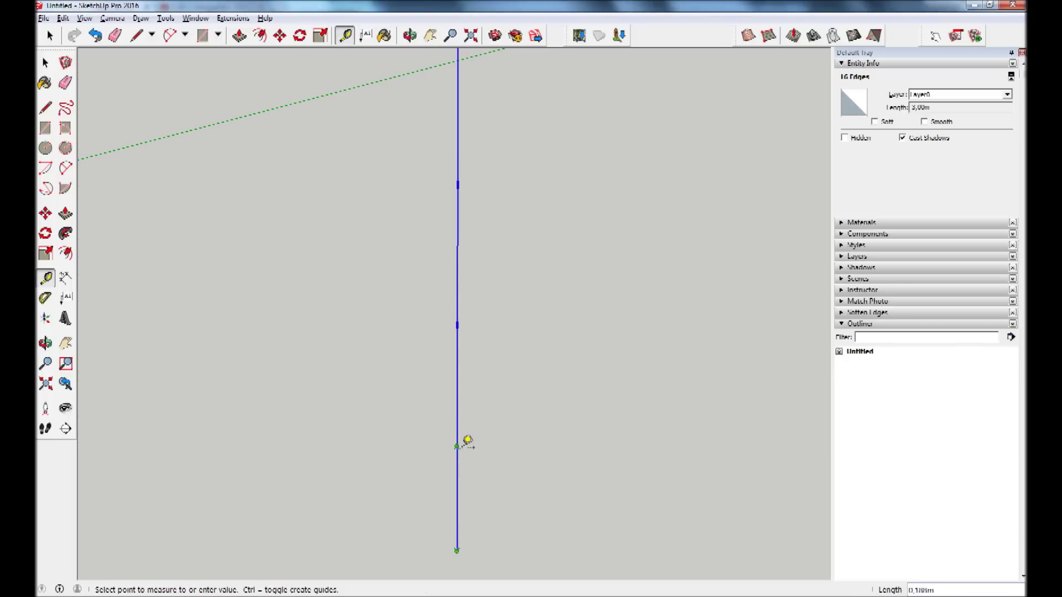
{"action": "left_click", "coordinate": [467, 442]}
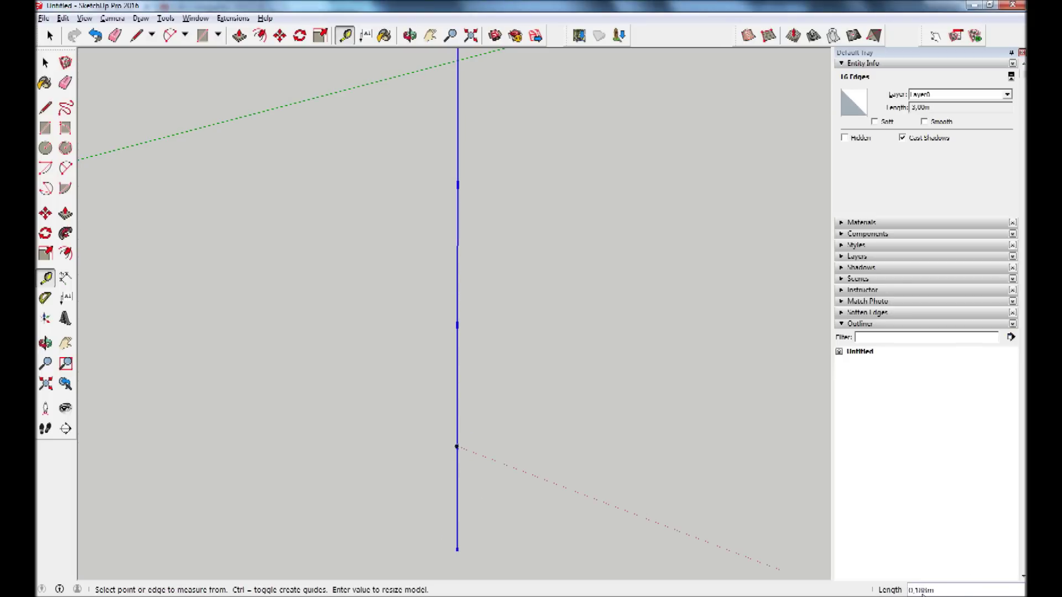
{"action": "mouse_move", "coordinate": [621, 273]}
{"action": "middle_mouse_down"}
{"action": "mouse_move", "coordinate": [594, 145]}
{"action": "mouse_move", "coordinate": [627, 90]}
{"action": "middle_mouse_up"}
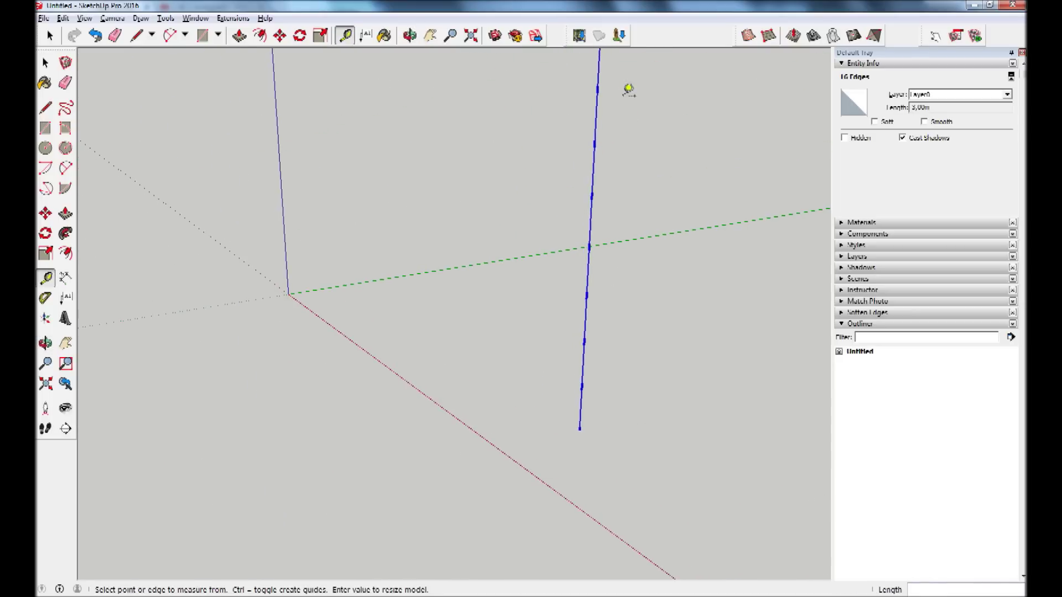
{"action": "left_click", "coordinate": [470, 38]}
{"action": "left_click", "coordinate": [407, 250]}
{"action": "left_click", "coordinate": [457, 100]}
{"action": "scroll", "coordinate": [496, 181], "scroll_direction": "down", "scroll_amount": 2}
{"action": "scroll", "coordinate": [603, 166], "scroll_direction": "up", "scroll_amount": 1}
{"action": "scroll", "coordinate": [614, 83], "scroll_direction": "up", "scroll_amount": 1}
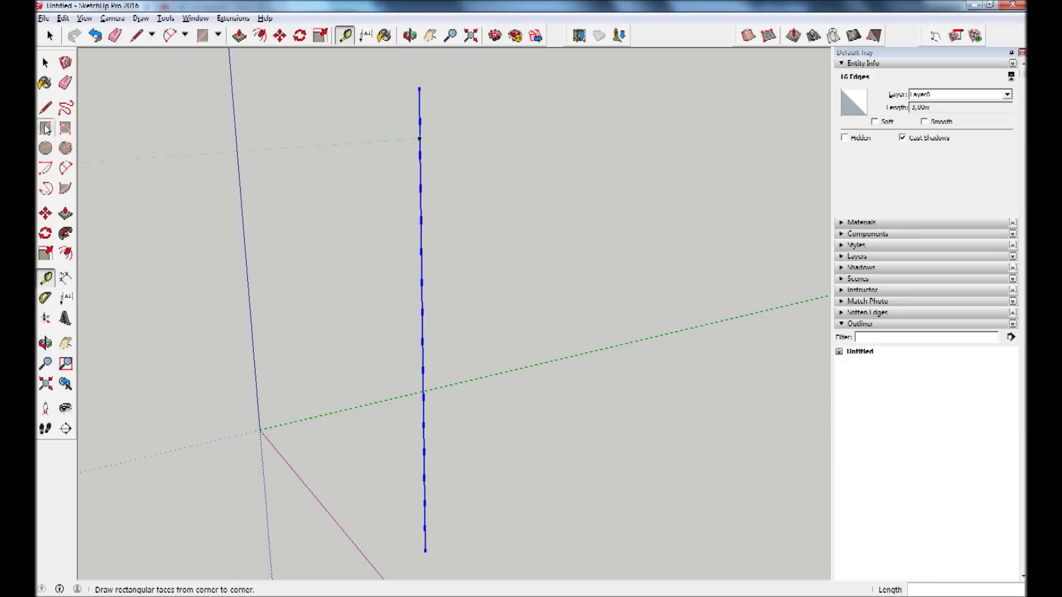
{"action": "left_click", "coordinate": [45, 128]}
Draw a rectangle face on the ground beside the divided edge.
{"action": "left_click", "coordinate": [509, 505]}
{"action": "scroll", "coordinate": [509, 504], "scroll_direction": "up", "scroll_amount": 1}
{"action": "scroll", "coordinate": [509, 505], "scroll_direction": "up", "scroll_amount": 1}
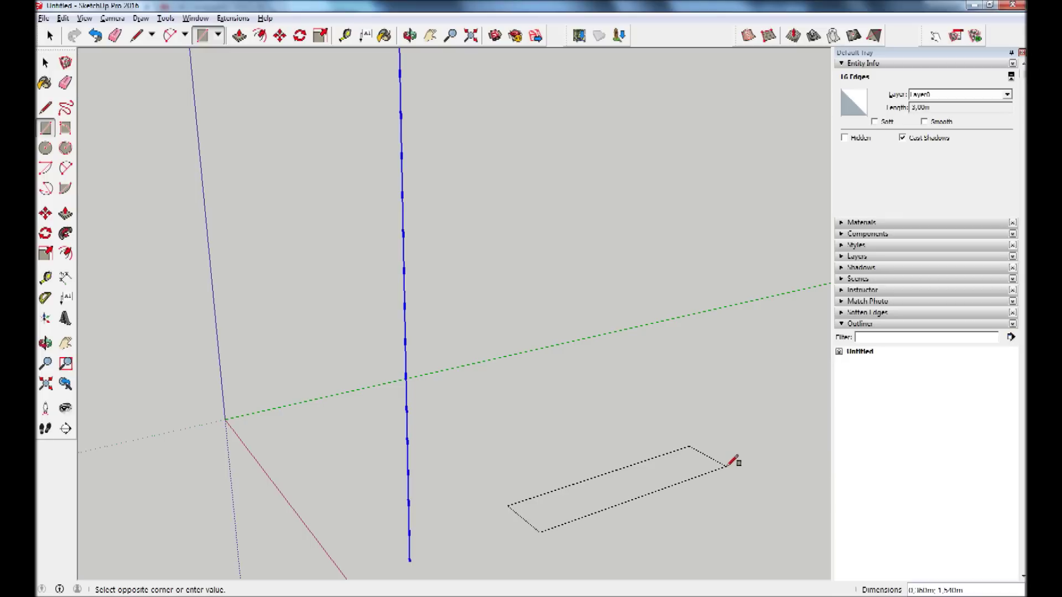
{"action": "type", "text": "0,1;1,1"}
{"action": "key", "text": "Return"}
{"action": "mouse_move", "coordinate": [684, 484]}
{"action": "middle_mouse_down"}
{"action": "mouse_move", "coordinate": [695, 419]}
{"action": "mouse_move", "coordinate": [641, 465]}
{"action": "mouse_move", "coordinate": [583, 569]}
{"action": "mouse_move", "coordinate": [621, 530]}
{"action": "mouse_move", "coordinate": [616, 575]}
{"action": "mouse_move", "coordinate": [609, 548]}
{"action": "middle_mouse_up"}
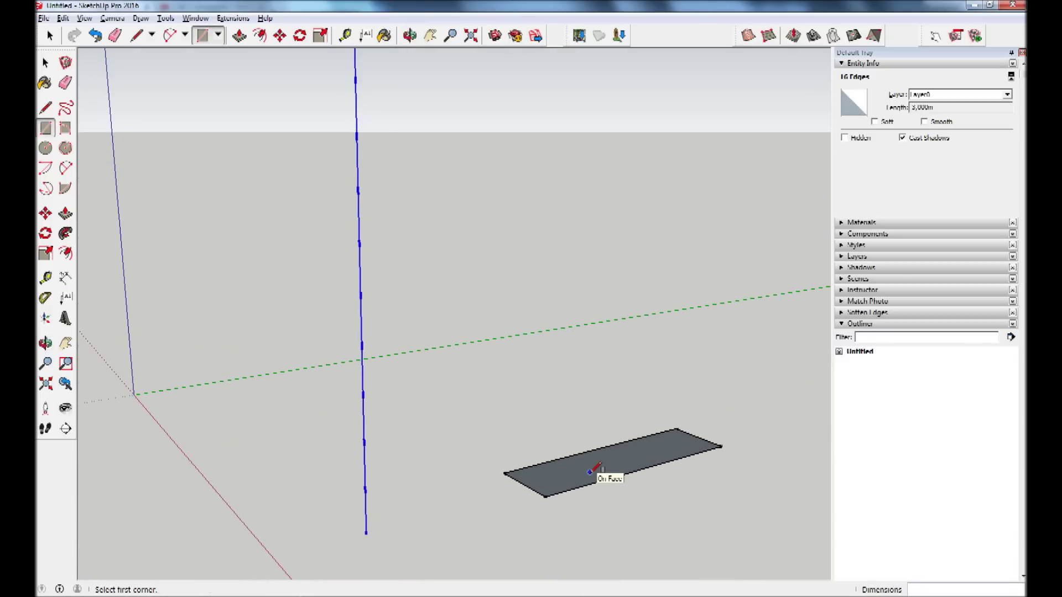
Push/pull the rectangle up about 0,188 m, one riser height, into the first step box.
{"action": "left_click", "coordinate": [66, 216]}
{"action": "mouse_move", "coordinate": [552, 476]}
{"action": "left_mouse_down"}
{"action": "mouse_move", "coordinate": [553, 459]}
{"action": "mouse_move", "coordinate": [365, 494]}
{"action": "left_mouse_up"}
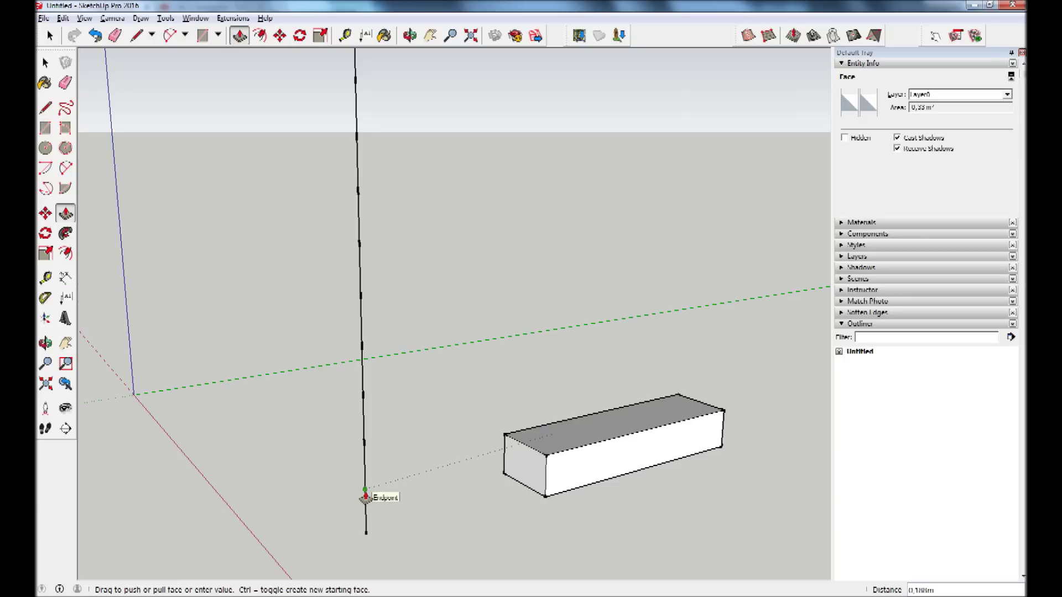
{"action": "left_click", "coordinate": [365, 496]}
Turn the whole step box into a component named DEGRAU.
{"action": "key", "text": "o"}
{"action": "mouse_move", "coordinate": [527, 500]}
{"action": "left_mouse_down"}
{"action": "mouse_move", "coordinate": [573, 464]}
{"action": "mouse_move", "coordinate": [541, 529]}
{"action": "mouse_move", "coordinate": [567, 422]}
{"action": "mouse_move", "coordinate": [555, 498]}
{"action": "left_mouse_up"}
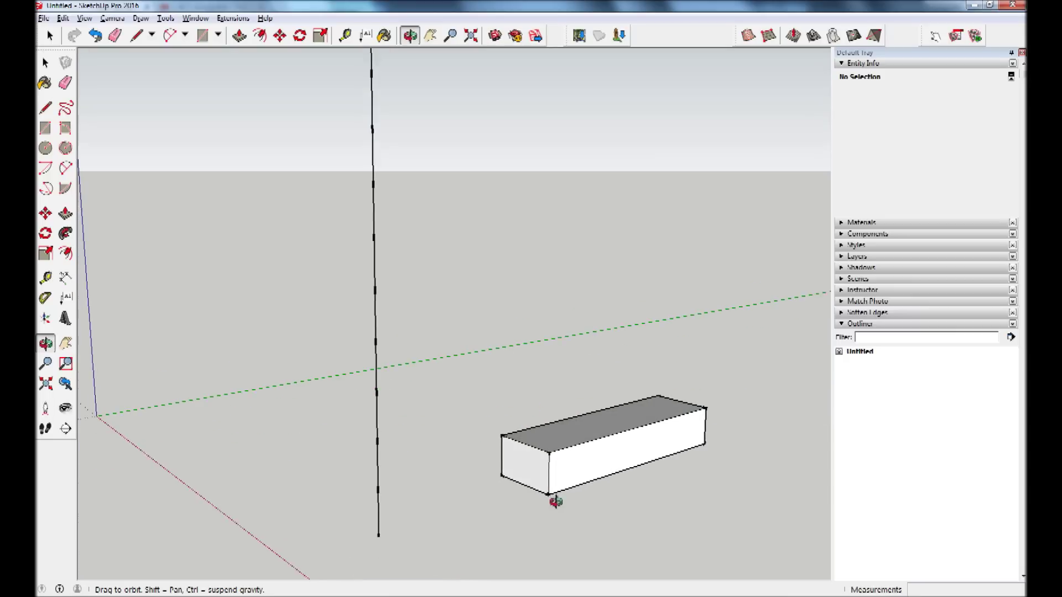
{"action": "key", "text": "p"}
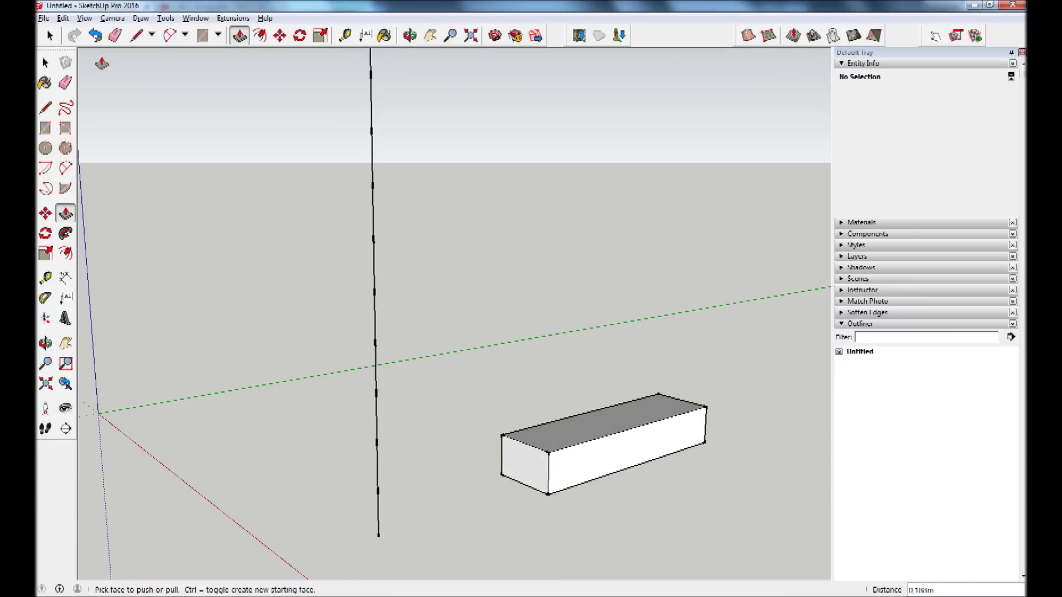
{"action": "left_click", "coordinate": [46, 63]}
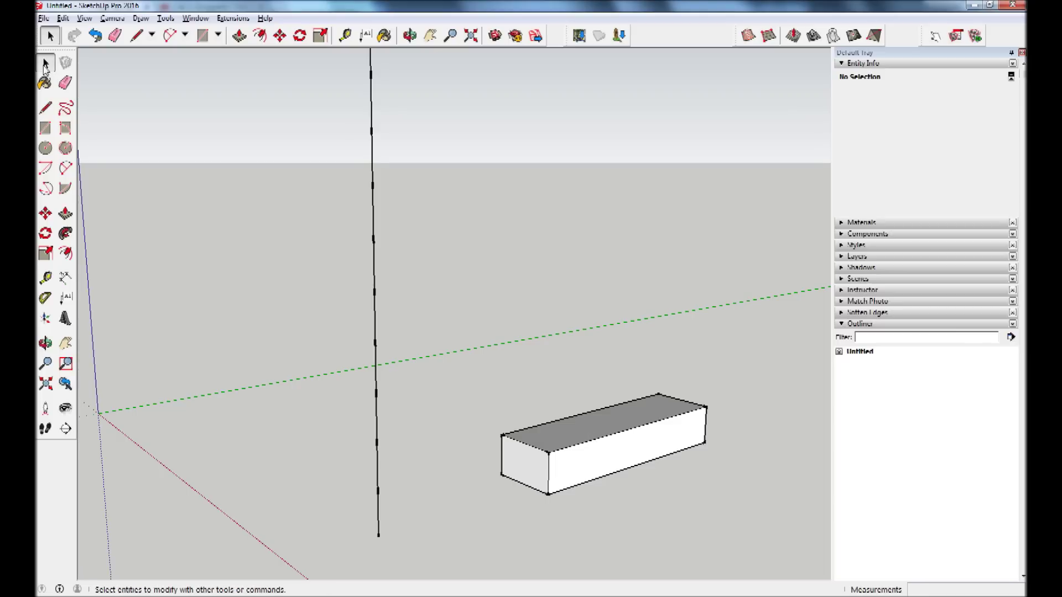
{"action": "triple_click", "coordinate": [583, 435]}
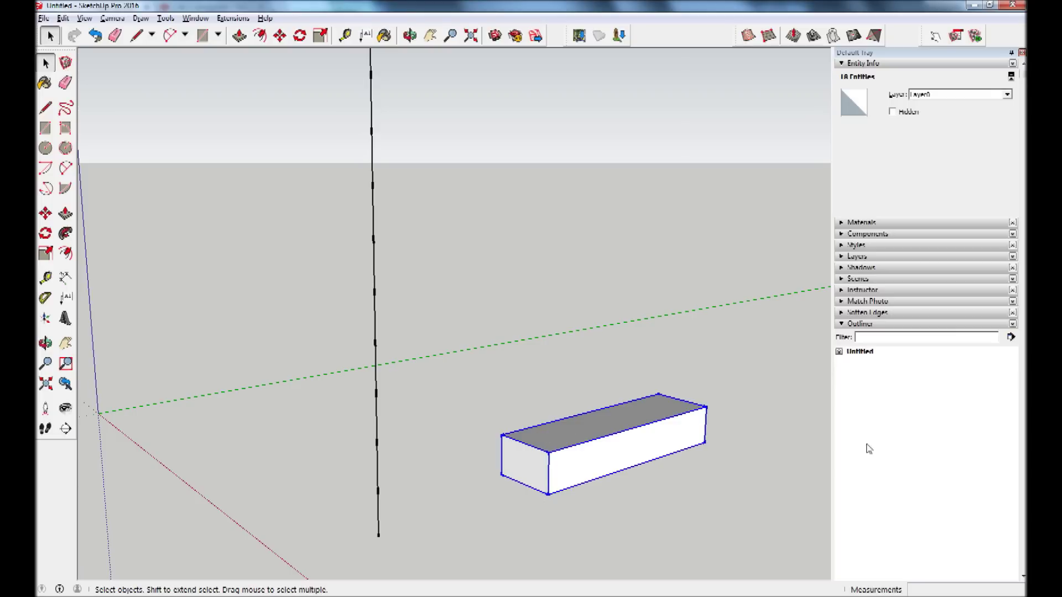
{"action": "right_click", "coordinate": [598, 428]}
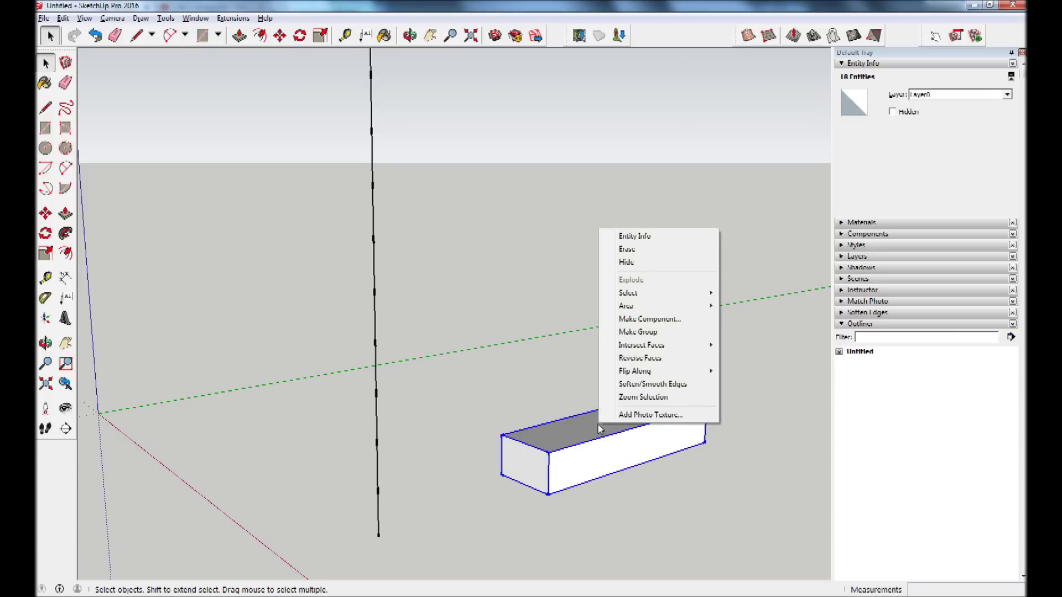
{"action": "left_click", "coordinate": [689, 319]}
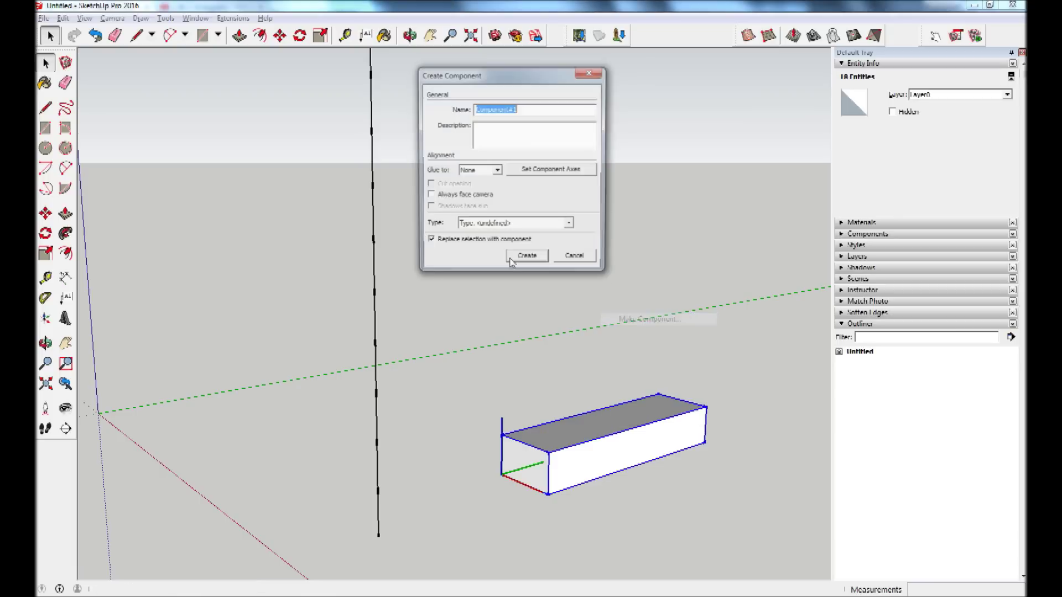
{"action": "type", "text": "DT"}
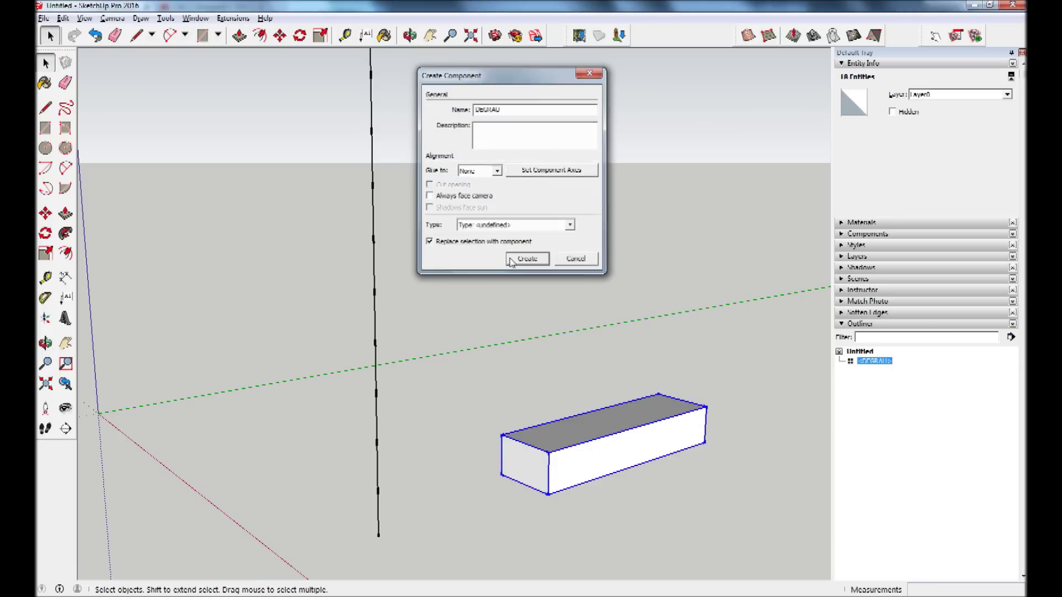
{"action": "left_click", "coordinate": [510, 260]}
{"action": "mouse_move", "coordinate": [512, 263]}
{"action": "middle_mouse_down"}
{"action": "mouse_move", "coordinate": [576, 327]}
{"action": "mouse_move", "coordinate": [609, 108]}
{"action": "mouse_move", "coordinate": [598, 257]}
{"action": "mouse_move", "coordinate": [590, 178]}
{"action": "middle_mouse_up"}
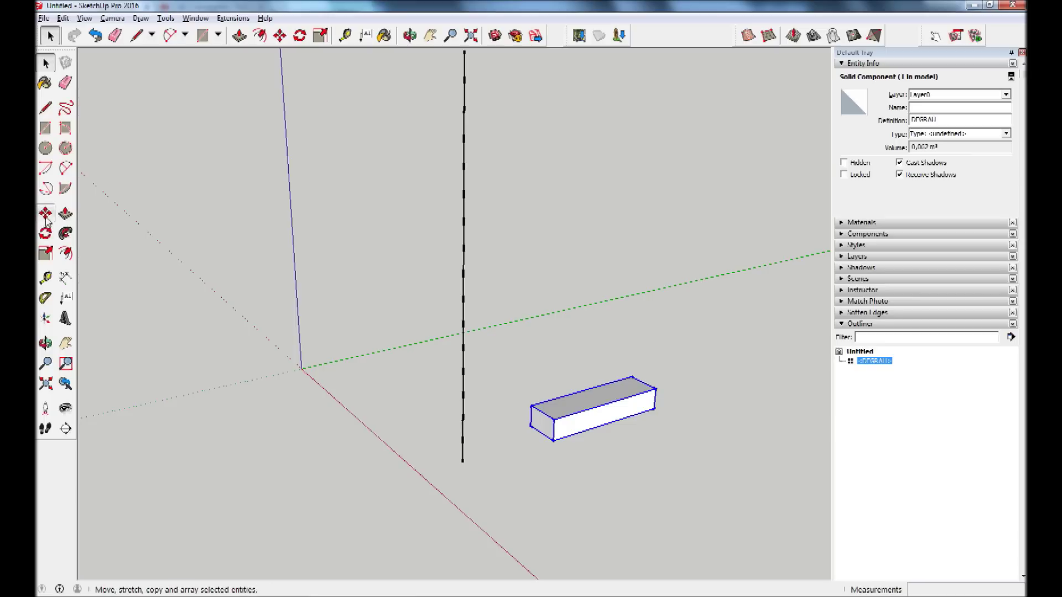
Copy the DEGRAU step onto its own top corner and array it 15 more times.
{"action": "left_click", "coordinate": [47, 217]}
{"action": "scroll", "coordinate": [556, 448], "scroll_direction": "up", "scroll_amount": 2}
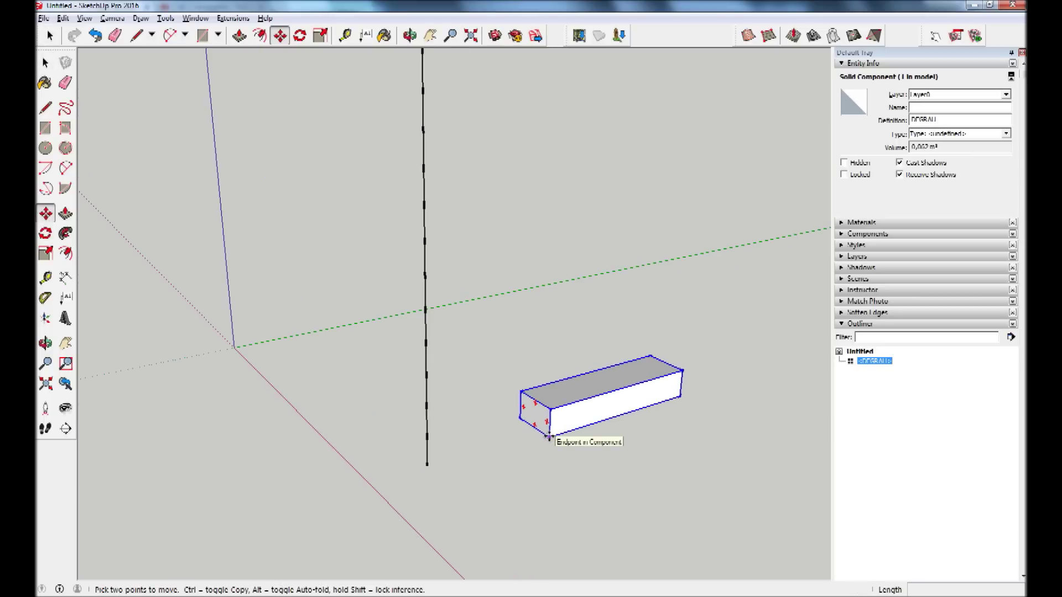
{"action": "left_click", "coordinate": [549, 437]}
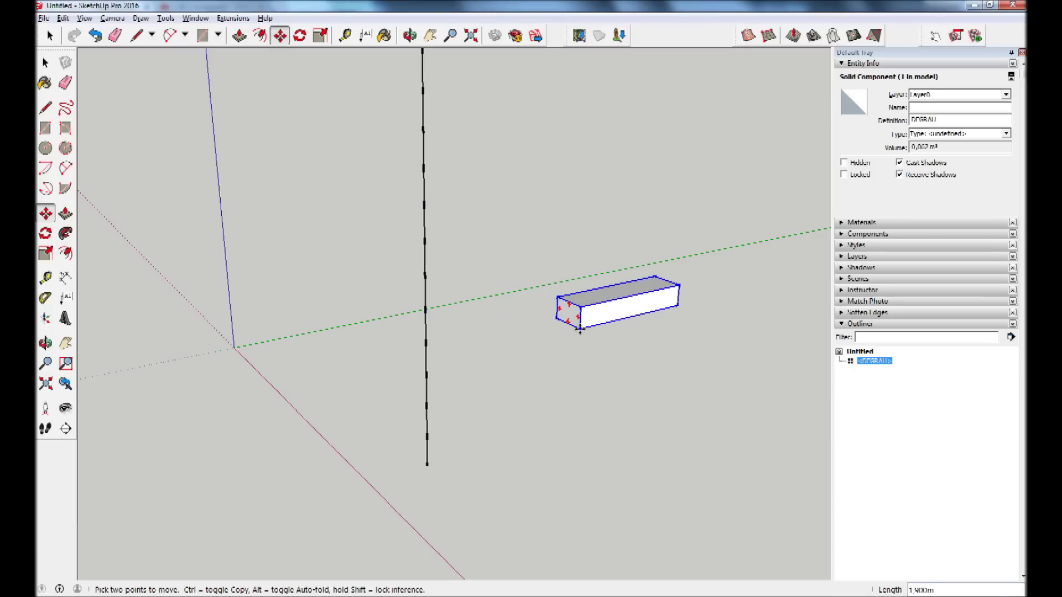
{"action": "key", "text": "ctrl"}
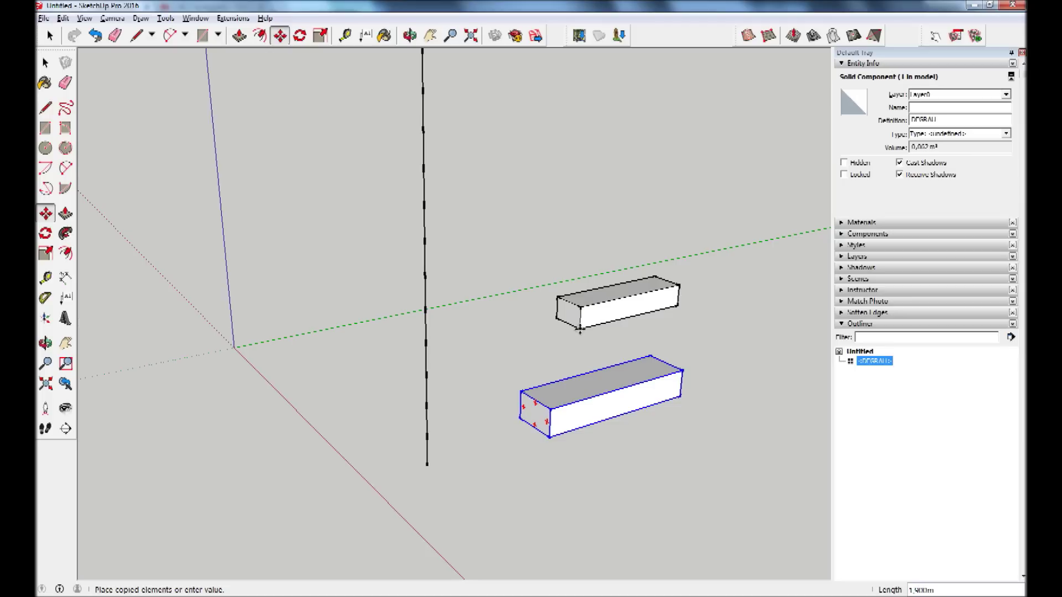
{"action": "left_click", "coordinate": [522, 388]}
{"action": "type", "text": "15"}
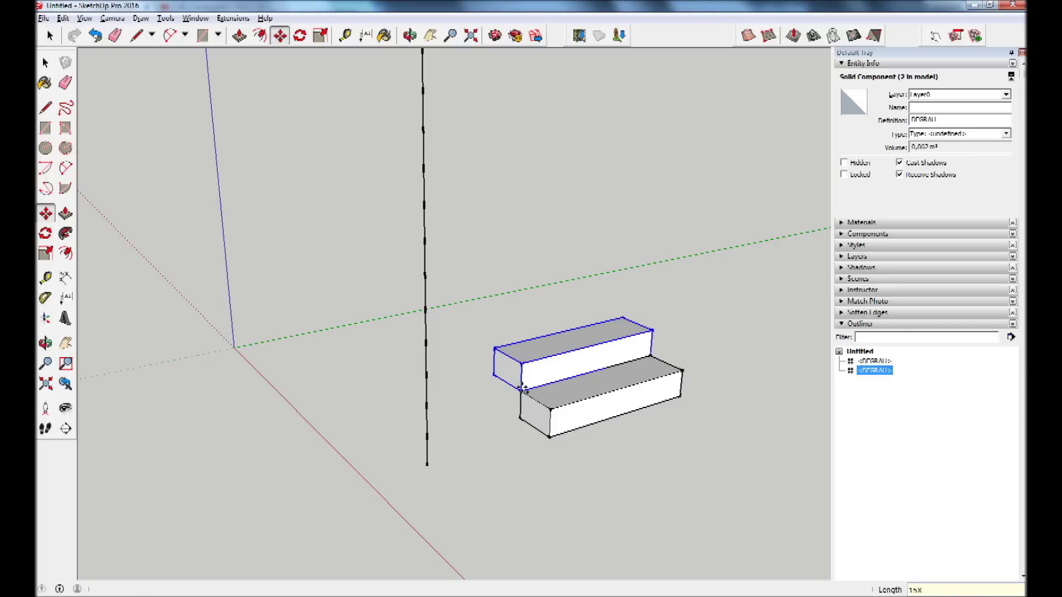
{"action": "key", "text": "Return"}
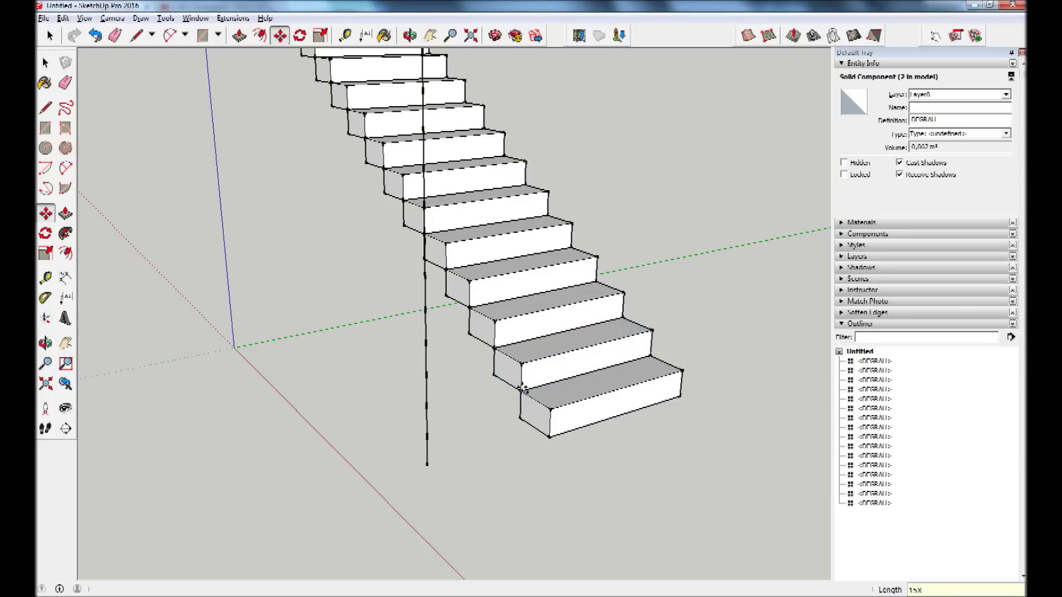
{"action": "key", "text": "ctrl+t"}
{"action": "scroll", "coordinate": [522, 387], "scroll_direction": "down", "scroll_amount": 2}
{"action": "scroll", "coordinate": [523, 387], "scroll_direction": "down", "scroll_amount": 1}
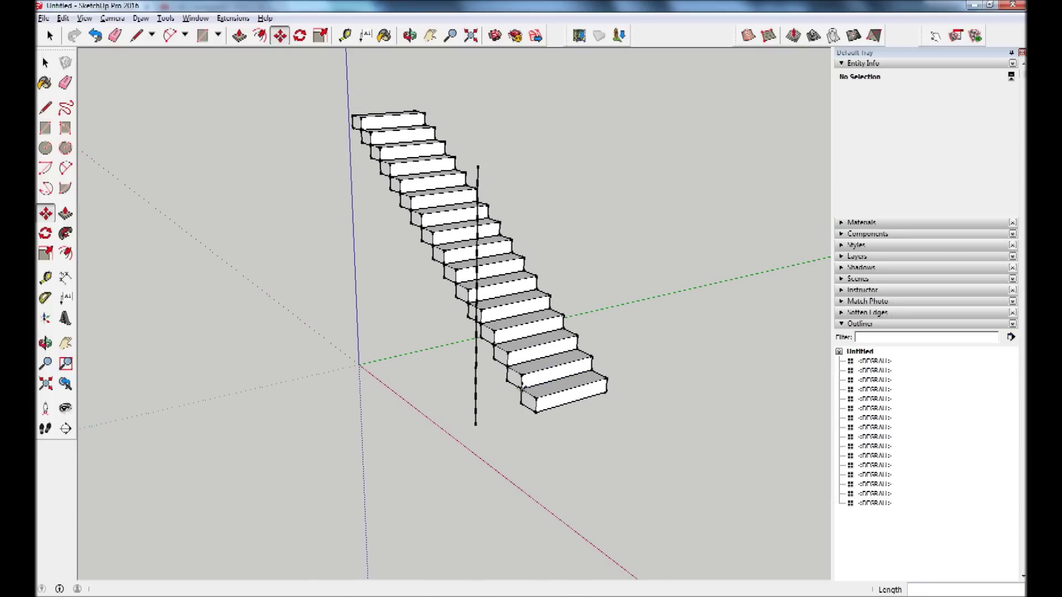
Draw a reference line from the top of the slanted edge and orbit to a front view.
{"action": "mouse_move", "coordinate": [648, 297]}
{"action": "middle_mouse_down"}
{"action": "mouse_move", "coordinate": [363, 346]}
{"action": "mouse_move", "coordinate": [548, 110]}
{"action": "mouse_move", "coordinate": [360, 206]}
{"action": "mouse_move", "coordinate": [410, 164]}
{"action": "mouse_move", "coordinate": [448, 74]}
{"action": "mouse_move", "coordinate": [704, 279]}
{"action": "mouse_move", "coordinate": [563, 51]}
{"action": "mouse_move", "coordinate": [582, 170]}
{"action": "mouse_move", "coordinate": [474, 74]}
{"action": "middle_mouse_up"}
{"action": "left_click", "coordinate": [48, 110]}
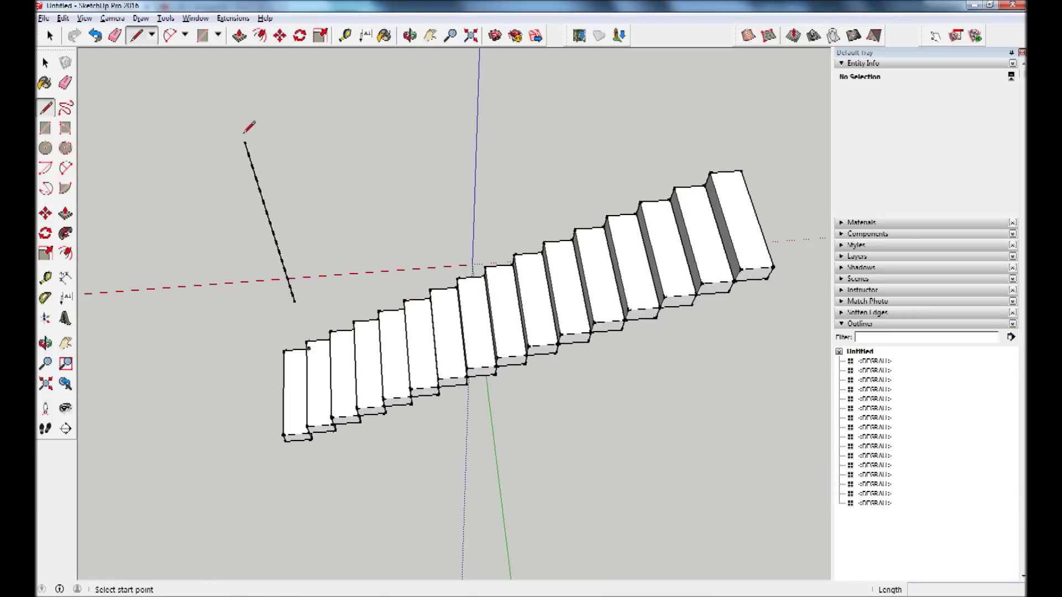
{"action": "left_click", "coordinate": [245, 142]}
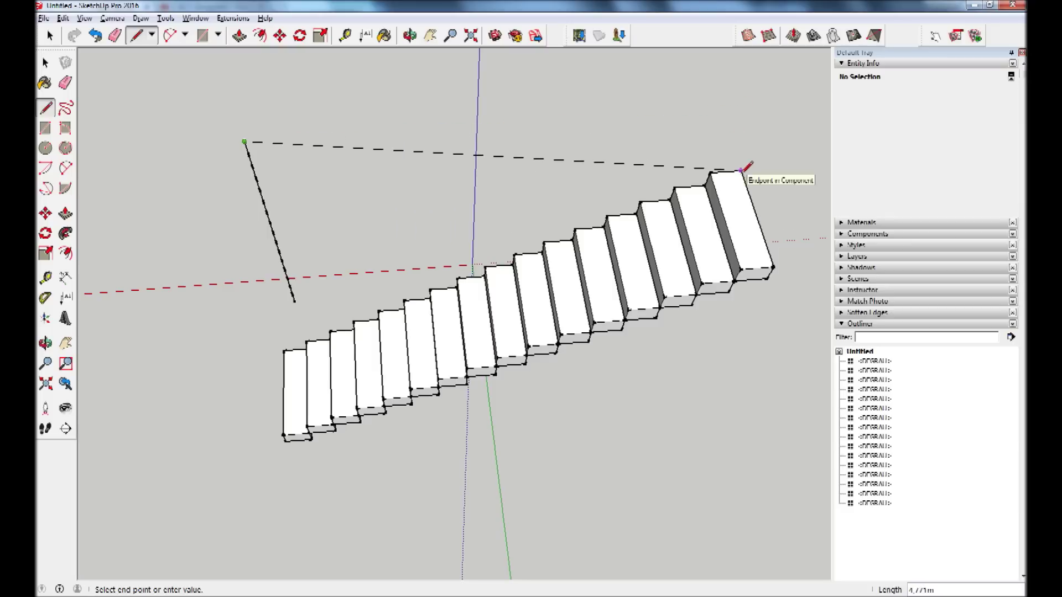
{"action": "left_click", "coordinate": [719, 109]}
{"action": "mouse_move", "coordinate": [722, 108]}
{"action": "middle_mouse_down"}
{"action": "mouse_move", "coordinate": [718, 147]}
{"action": "mouse_move", "coordinate": [709, 127]}
{"action": "middle_mouse_up"}
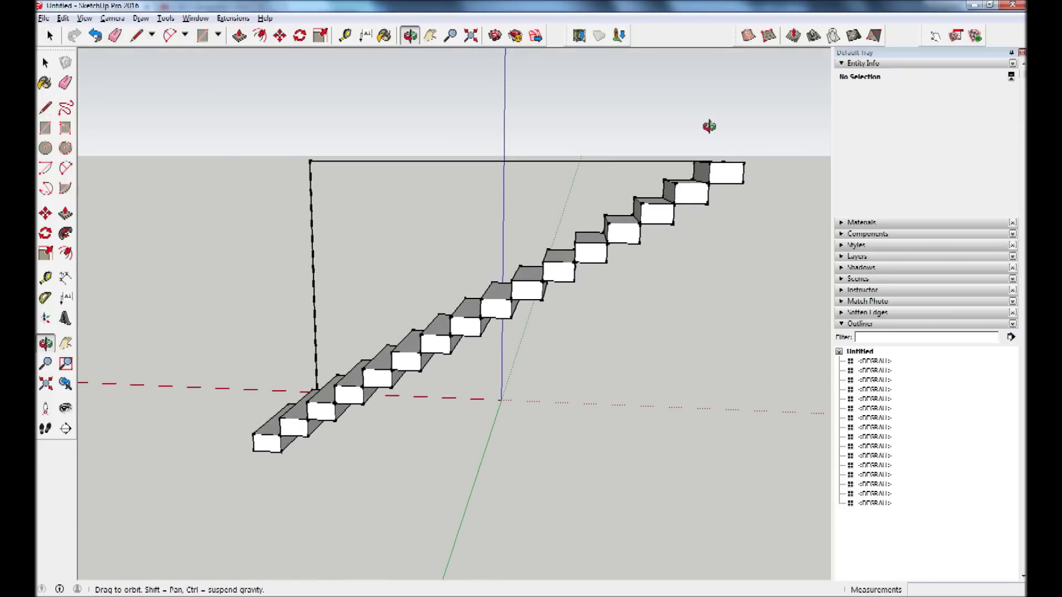
{"action": "mouse_move", "coordinate": [379, 332]}
{"action": "middle_mouse_down"}
{"action": "mouse_move", "coordinate": [285, 423]}
{"action": "mouse_move", "coordinate": [709, 462]}
{"action": "mouse_move", "coordinate": [581, 443]}
{"action": "mouse_move", "coordinate": [505, 403]}
{"action": "middle_mouse_up"}
{"action": "scroll", "coordinate": [403, 408], "scroll_direction": "down", "scroll_amount": 2}
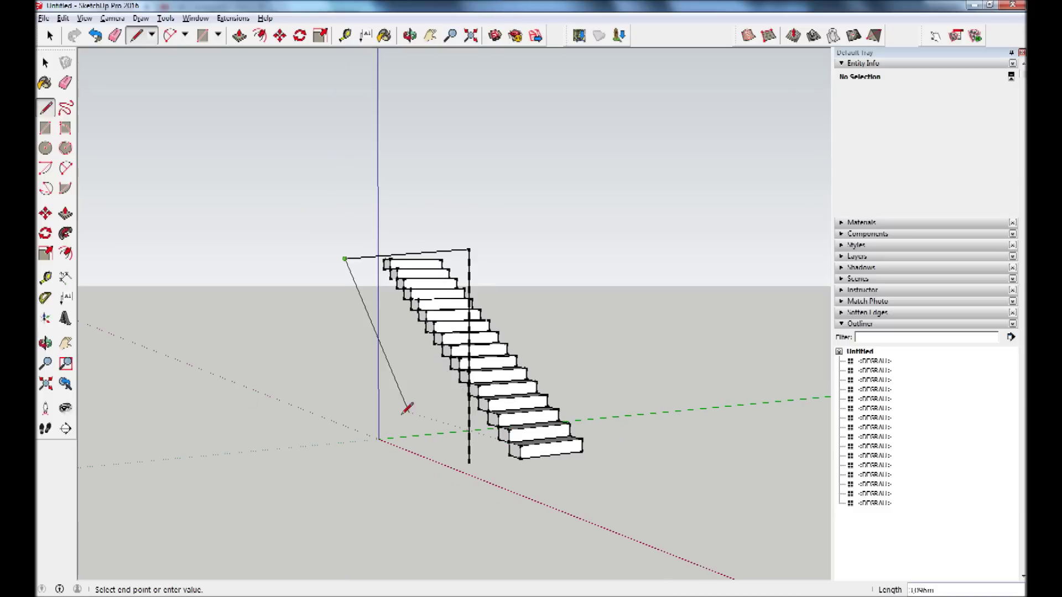
{"action": "mouse_move", "coordinate": [404, 286]}
{"action": "middle_mouse_down"}
{"action": "mouse_move", "coordinate": [476, 275]}
{"action": "mouse_move", "coordinate": [382, 295]}
{"action": "mouse_move", "coordinate": [449, 286]}
{"action": "middle_mouse_up"}
Box-select and delete the divided guide edge and helper lines.
{"action": "key", "text": "space"}
{"action": "mouse_move", "coordinate": [422, 179]}
{"action": "left_mouse_down"}
{"action": "mouse_move", "coordinate": [336, 519]}
{"action": "mouse_move", "coordinate": [287, 506]}
{"action": "left_mouse_up"}
{"action": "key", "text": "Delete"}
{"action": "mouse_move", "coordinate": [410, 433]}
{"action": "middle_mouse_down"}
{"action": "mouse_move", "coordinate": [652, 486]}
{"action": "mouse_move", "coordinate": [350, 396]}
{"action": "mouse_move", "coordinate": [412, 442]}
{"action": "middle_mouse_up"}
{"action": "scroll", "coordinate": [437, 252], "scroll_direction": "up", "scroll_amount": 2}
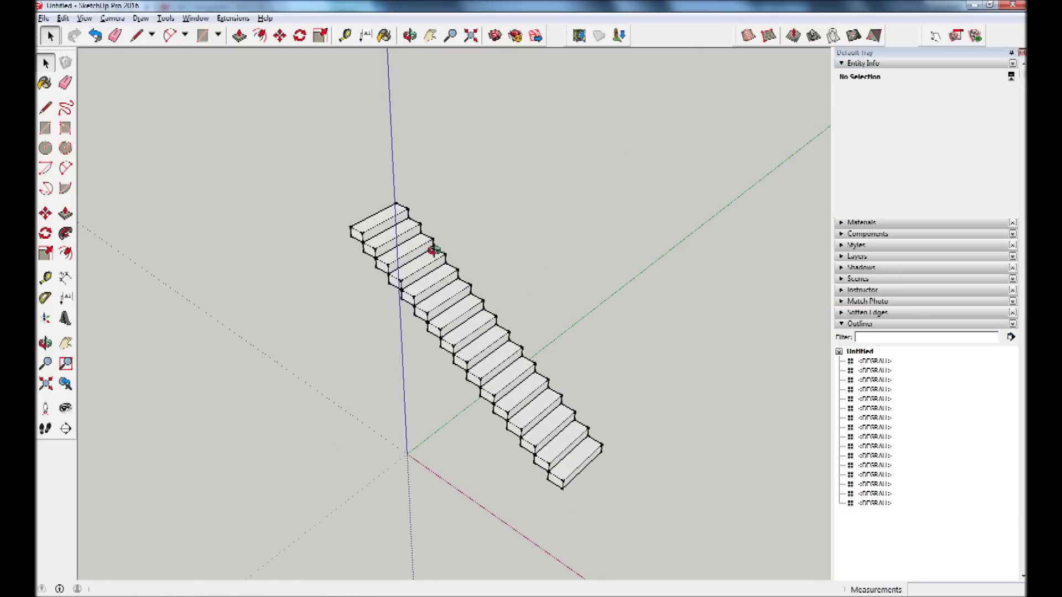
{"action": "scroll", "coordinate": [470, 357], "scroll_direction": "up", "scroll_amount": 2}
{"action": "scroll", "coordinate": [443, 266], "scroll_direction": "up", "scroll_amount": 3}
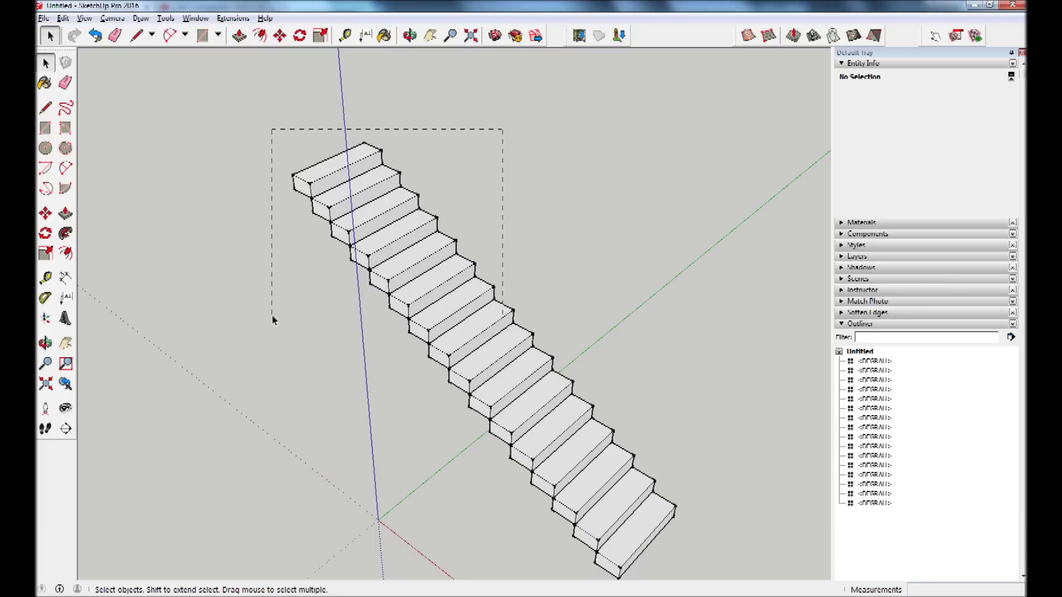
Rotate the top eight steps 180° about a step corner so the flight doubles back.
{"action": "left_click_drag", "start_coordinate": [273, 320], "coordinate": [272, 320]}
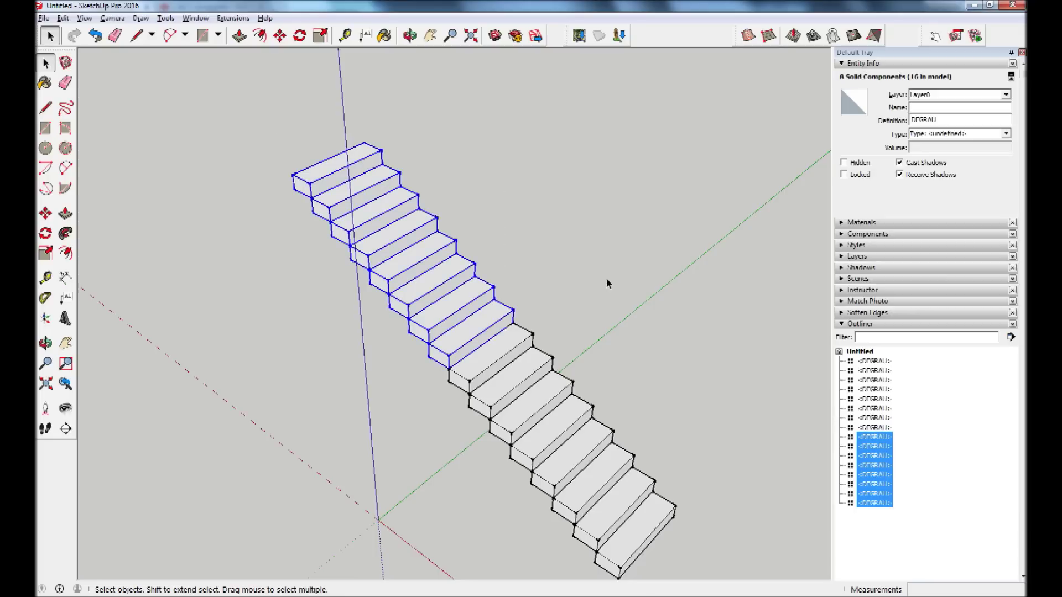
{"action": "left_click", "coordinate": [45, 233]}
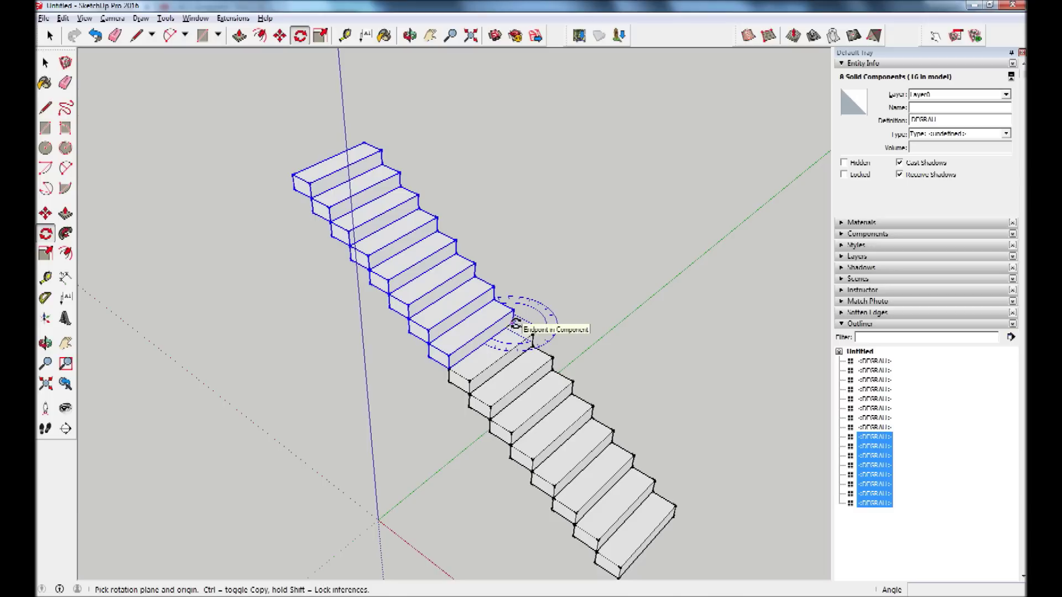
{"action": "scroll", "coordinate": [515, 323], "scroll_direction": "up", "scroll_amount": 3}
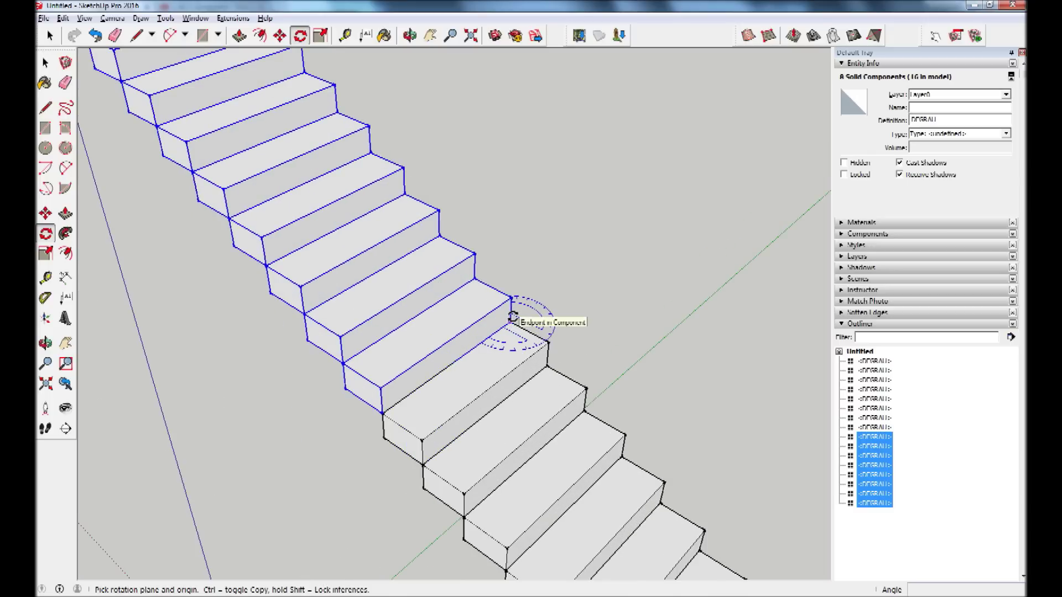
{"action": "left_click", "coordinate": [510, 321]}
{"action": "key", "text": "Escape"}
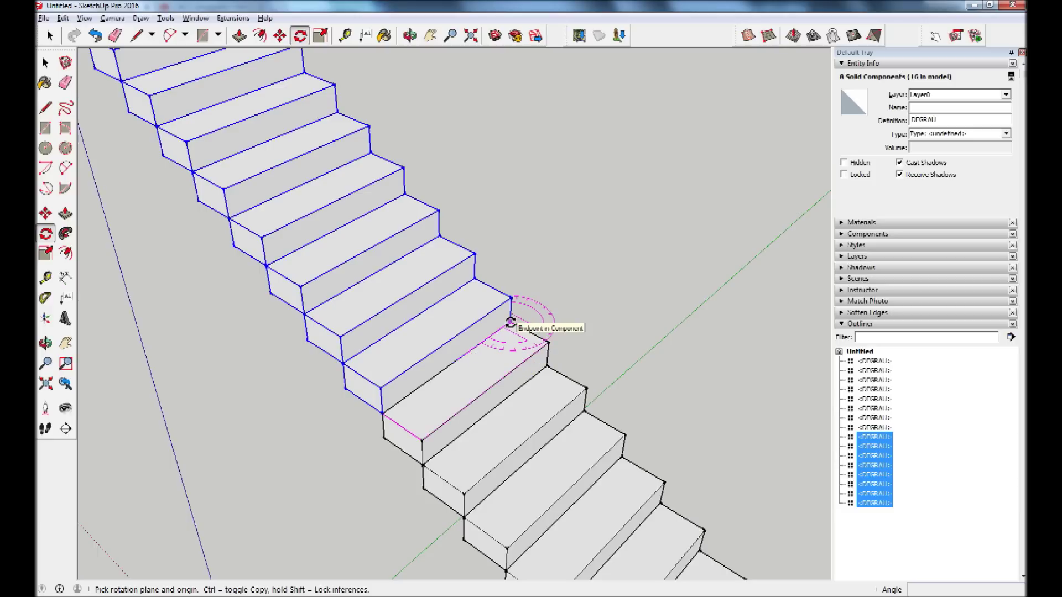
{"action": "left_click", "coordinate": [510, 322]}
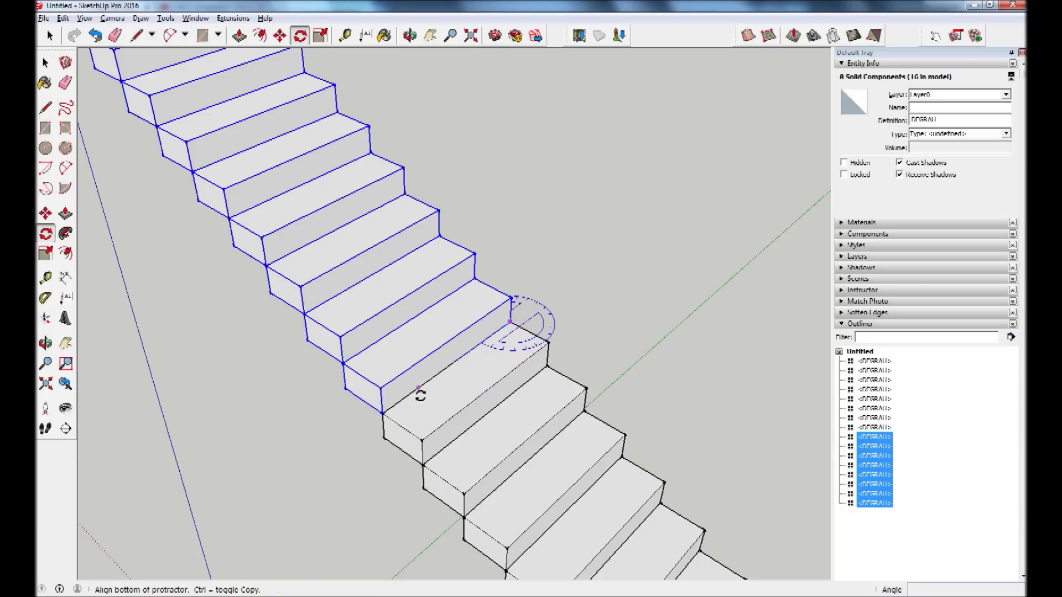
{"action": "left_click", "coordinate": [385, 414]}
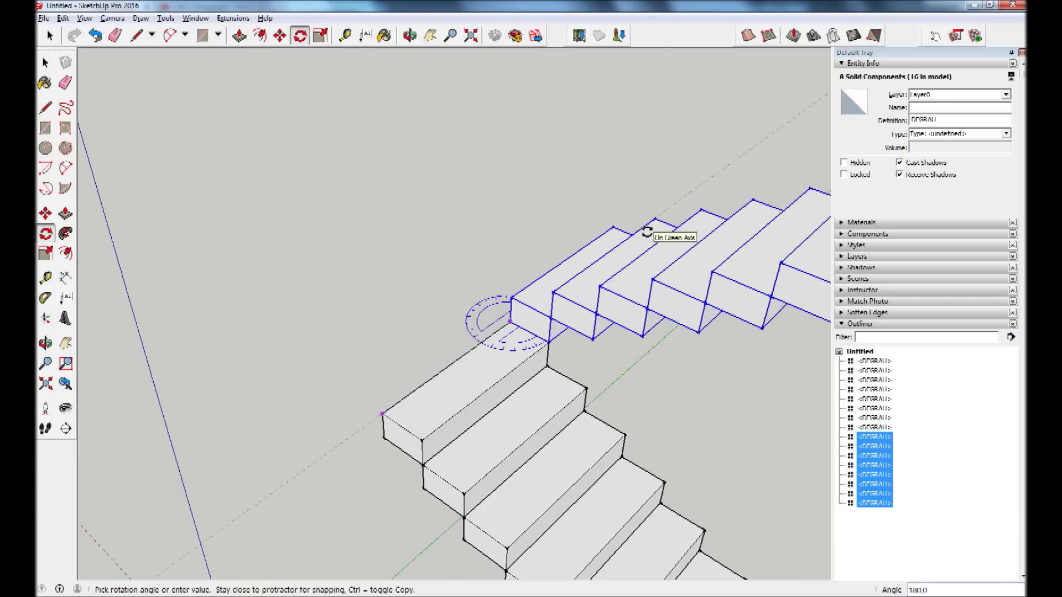
{"action": "left_click", "coordinate": [647, 232]}
{"action": "key", "text": "o"}
{"action": "middle_click_drag", "start_coordinate": [623, 386], "coordinate": [751, 268]}
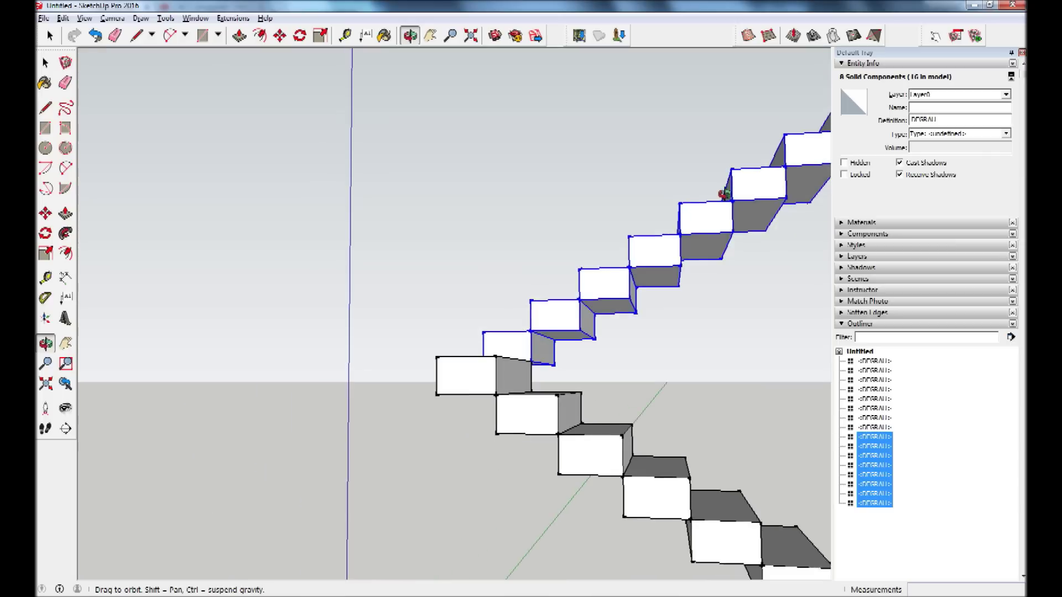
{"action": "left_click_drag", "start_coordinate": [751, 268], "coordinate": [439, 457]}
{"action": "scroll", "coordinate": [545, 467], "scroll_direction": "down", "scroll_amount": 3}
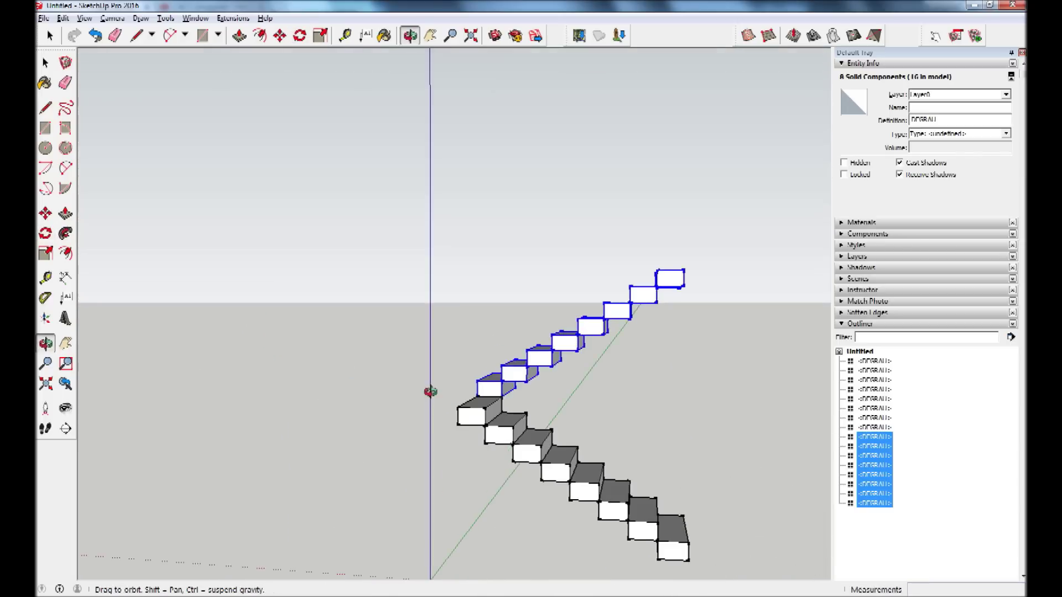
{"action": "mouse_move", "coordinate": [430, 391]}
{"action": "left_mouse_down"}
{"action": "mouse_move", "coordinate": [379, 337]}
{"action": "mouse_move", "coordinate": [437, 498]}
{"action": "mouse_move", "coordinate": [477, 551]}
{"action": "mouse_move", "coordinate": [450, 561]}
{"action": "left_mouse_up"}
{"action": "scroll", "coordinate": [544, 486], "scroll_direction": "up", "scroll_amount": 3}
{"action": "key", "text": "q"}
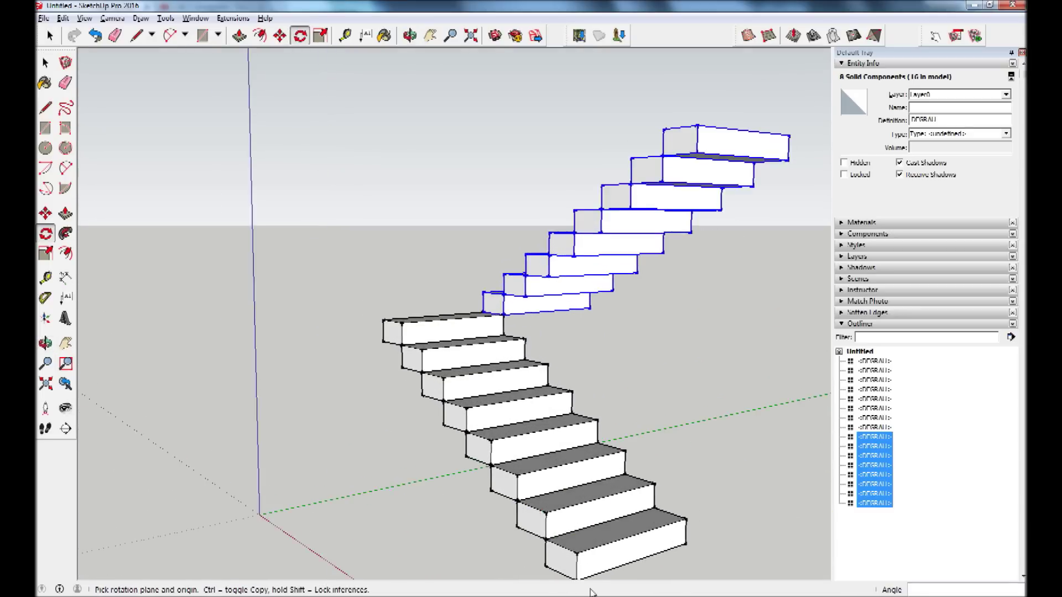
{"action": "left_click", "coordinate": [45, 63]}
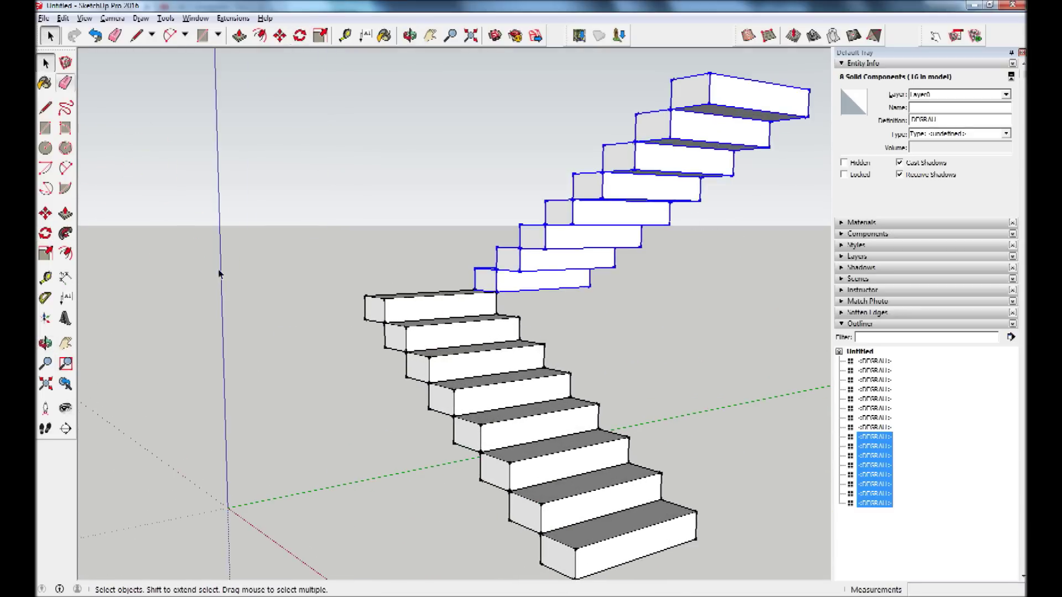
{"action": "left_click", "coordinate": [792, 293]}
{"action": "mouse_move", "coordinate": [792, 293]}
{"action": "middle_mouse_down"}
{"action": "mouse_move", "coordinate": [789, 137]}
{"action": "mouse_move", "coordinate": [802, 140]}
{"action": "mouse_move", "coordinate": [676, 254]}
{"action": "mouse_move", "coordinate": [680, 230]}
{"action": "mouse_move", "coordinate": [707, 272]}
{"action": "mouse_move", "coordinate": [728, 66]}
{"action": "mouse_move", "coordinate": [626, 254]}
{"action": "middle_mouse_up"}
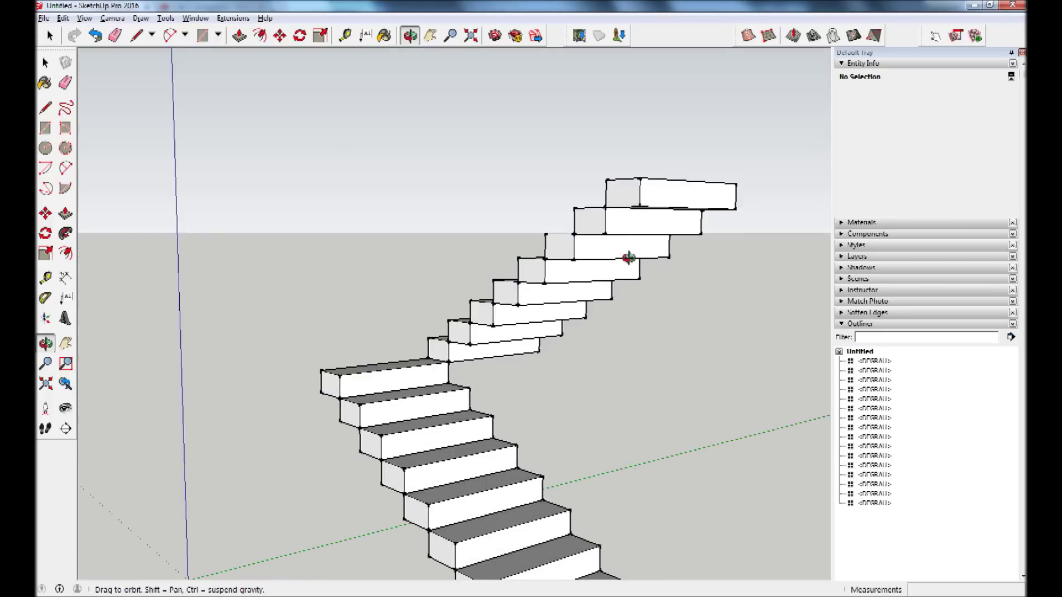
{"action": "scroll", "coordinate": [686, 161], "scroll_direction": "up", "scroll_amount": 3}
{"action": "middle_click_drag", "start_coordinate": [686, 161], "coordinate": [719, 178]}
{"action": "mouse_move", "coordinate": [792, 72]}
{"action": "middle_mouse_down"}
{"action": "mouse_move", "coordinate": [688, 284]}
{"action": "mouse_move", "coordinate": [708, 241]}
{"action": "middle_mouse_up"}
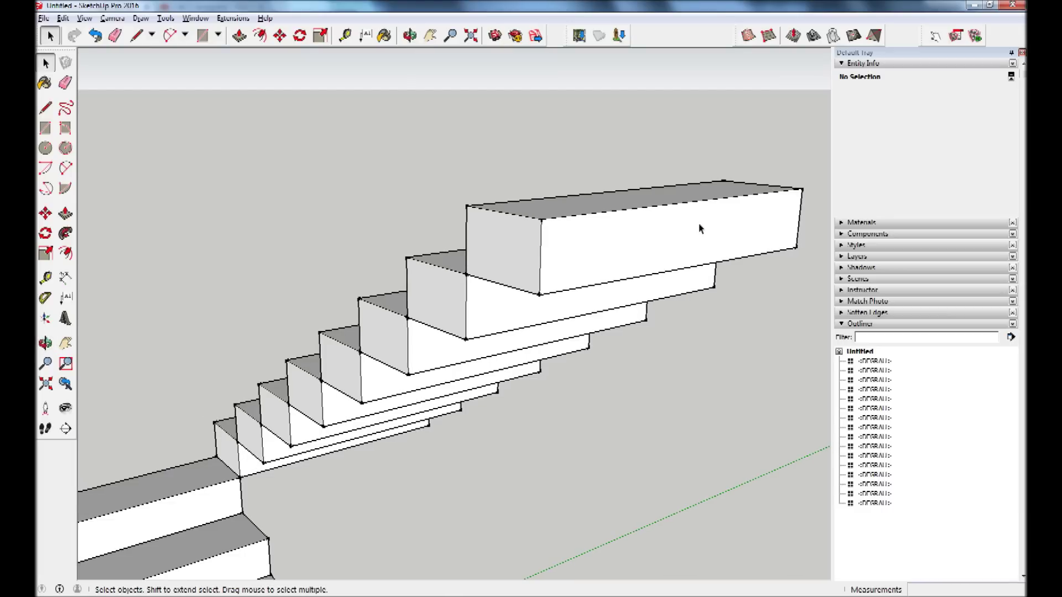
Inside a DEGRAU step, move its upper long edge down to the lower corner, sloping the underside.
{"action": "left_click", "coordinate": [700, 229]}
{"action": "double_click", "coordinate": [699, 227]}
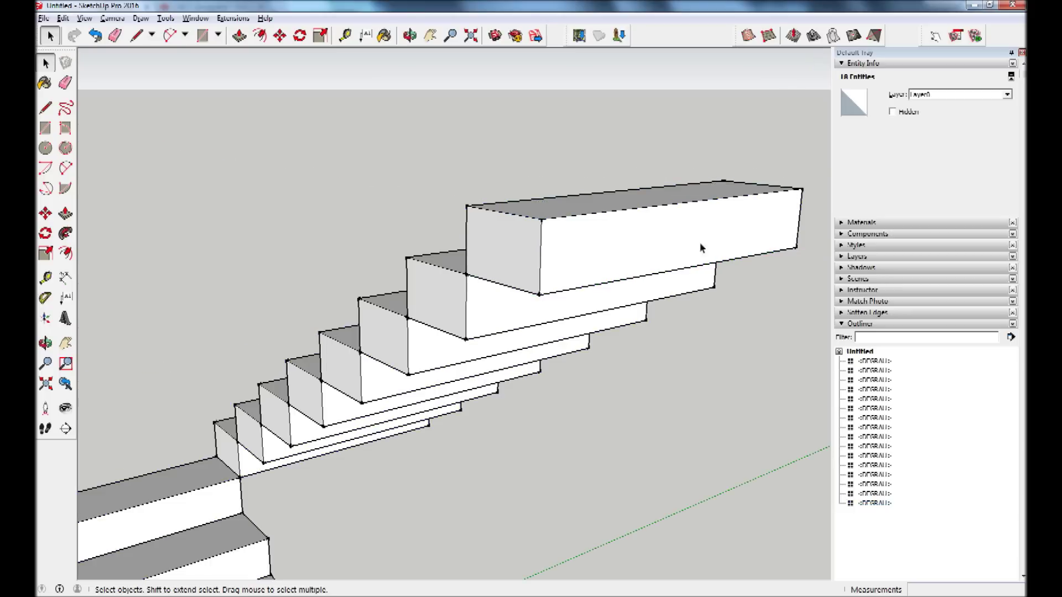
{"action": "key", "text": "Escape"}
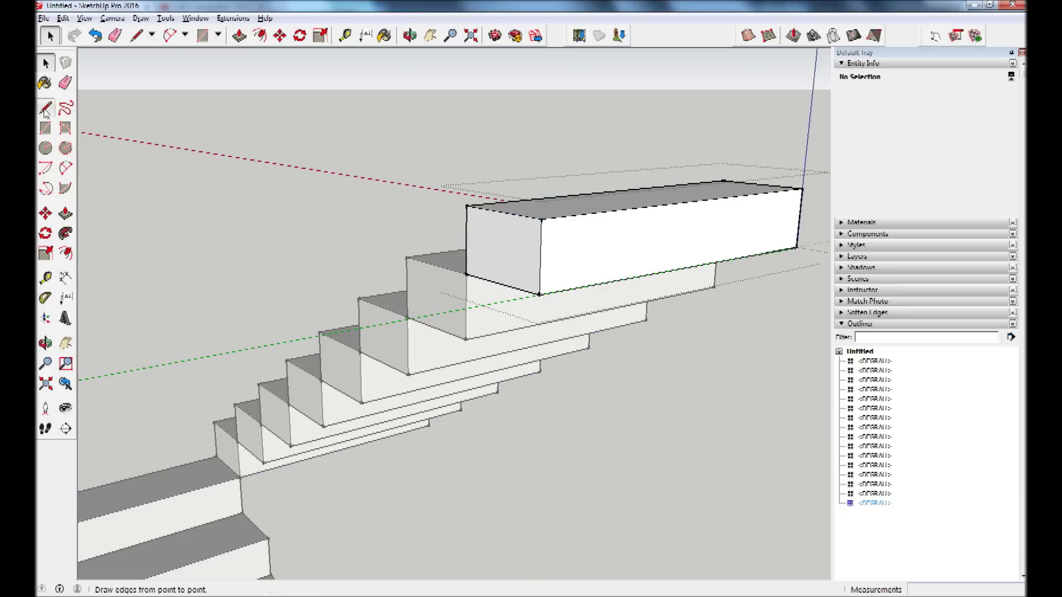
{"action": "left_click", "coordinate": [572, 220]}
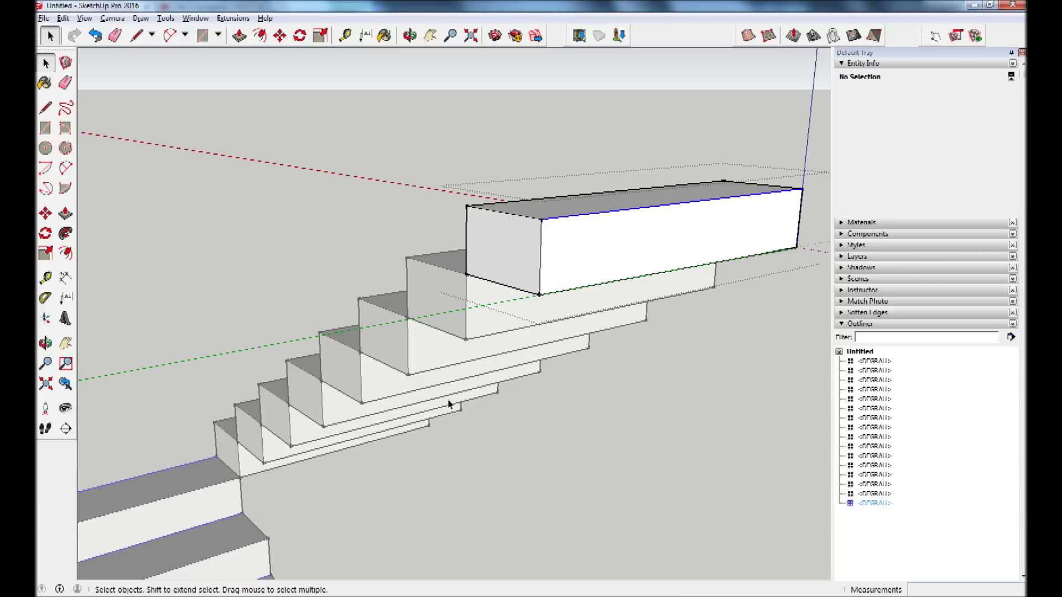
{"action": "left_click", "coordinate": [45, 214]}
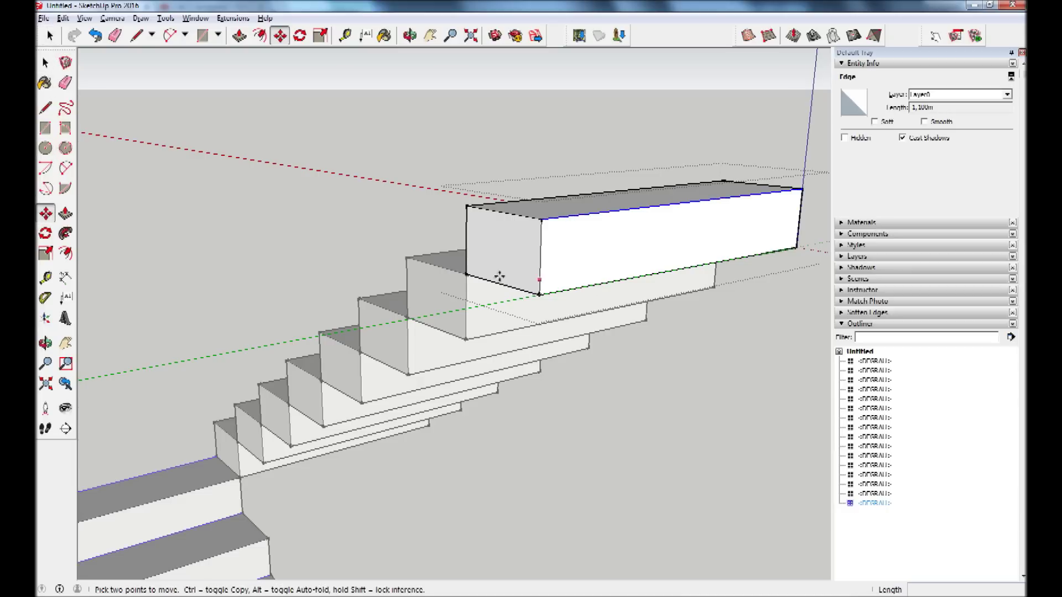
{"action": "left_click", "coordinate": [465, 272]}
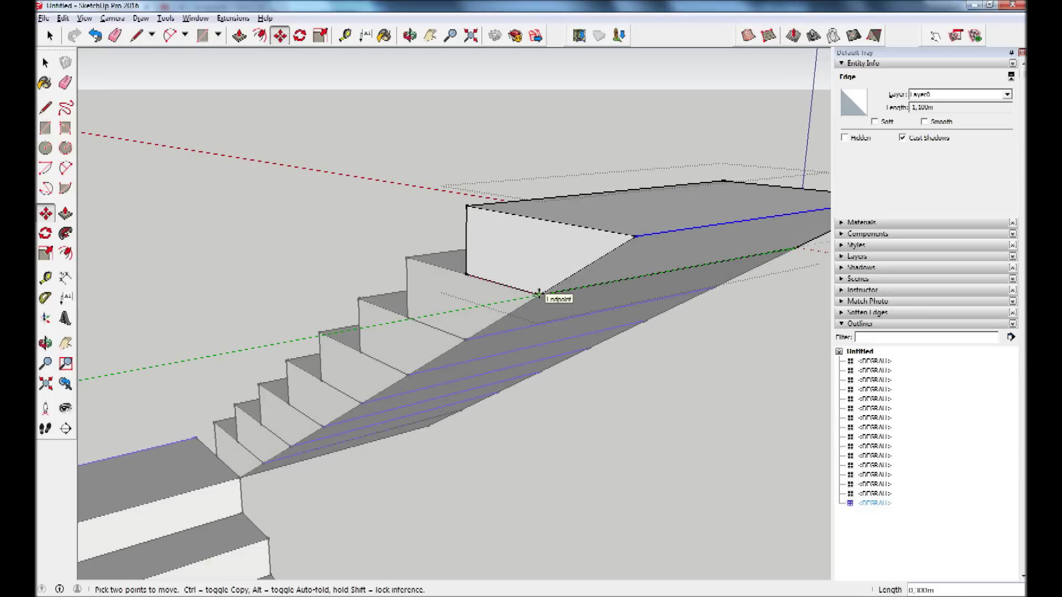
{"action": "left_click", "coordinate": [540, 294]}
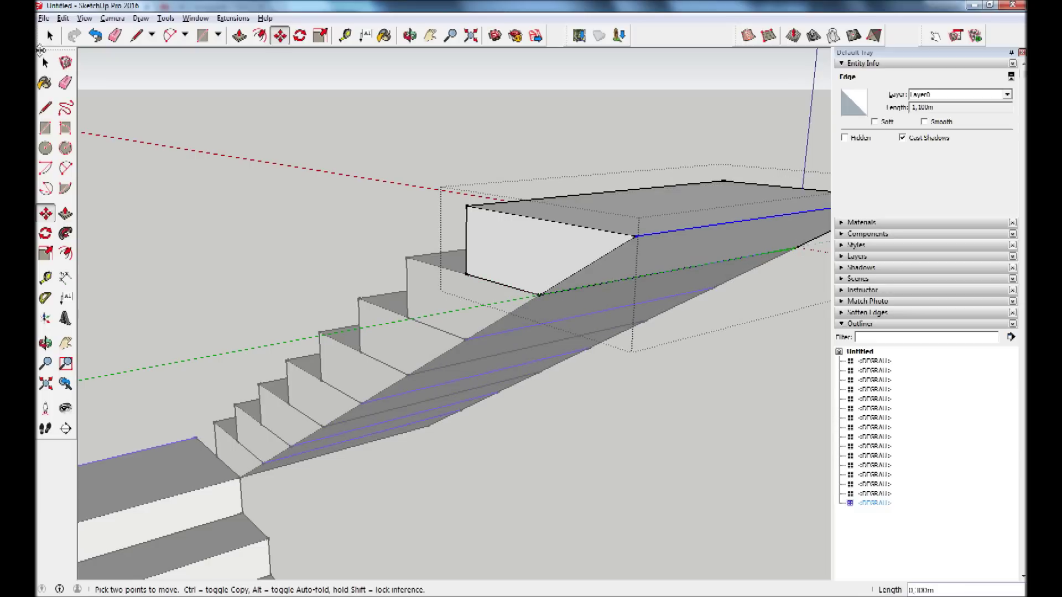
Orbit around both flights and open the landing block for editing.
{"action": "key", "text": "space"}
{"action": "mouse_move", "coordinate": [436, 208]}
{"action": "middle_mouse_down"}
{"action": "mouse_move", "coordinate": [628, 362]}
{"action": "mouse_move", "coordinate": [371, 327]}
{"action": "mouse_move", "coordinate": [420, 387]}
{"action": "middle_mouse_up"}
{"action": "scroll", "coordinate": [420, 387], "scroll_direction": "down", "scroll_amount": 3}
{"action": "mouse_move", "coordinate": [439, 427]}
{"action": "middle_mouse_down"}
{"action": "mouse_move", "coordinate": [570, 280]}
{"action": "mouse_move", "coordinate": [740, 560]}
{"action": "mouse_move", "coordinate": [562, 526]}
{"action": "mouse_move", "coordinate": [367, 458]}
{"action": "mouse_move", "coordinate": [273, 457]}
{"action": "mouse_move", "coordinate": [531, 472]}
{"action": "mouse_move", "coordinate": [325, 505]}
{"action": "mouse_move", "coordinate": [365, 462]}
{"action": "mouse_move", "coordinate": [357, 473]}
{"action": "middle_mouse_up"}
{"action": "mouse_move", "coordinate": [522, 488]}
{"action": "middle_mouse_down"}
{"action": "mouse_move", "coordinate": [416, 533]}
{"action": "mouse_move", "coordinate": [442, 496]}
{"action": "middle_mouse_up"}
{"action": "double_click", "coordinate": [442, 494]}
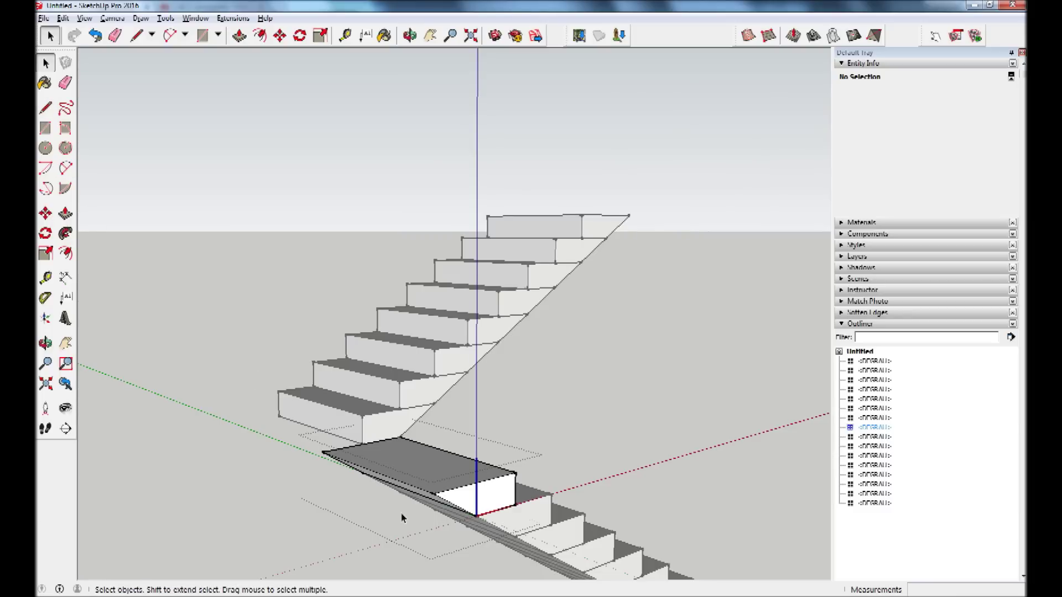
Move the landing's bottom edge, then exit editing and select the whole landing block.
{"action": "left_click", "coordinate": [446, 504]}
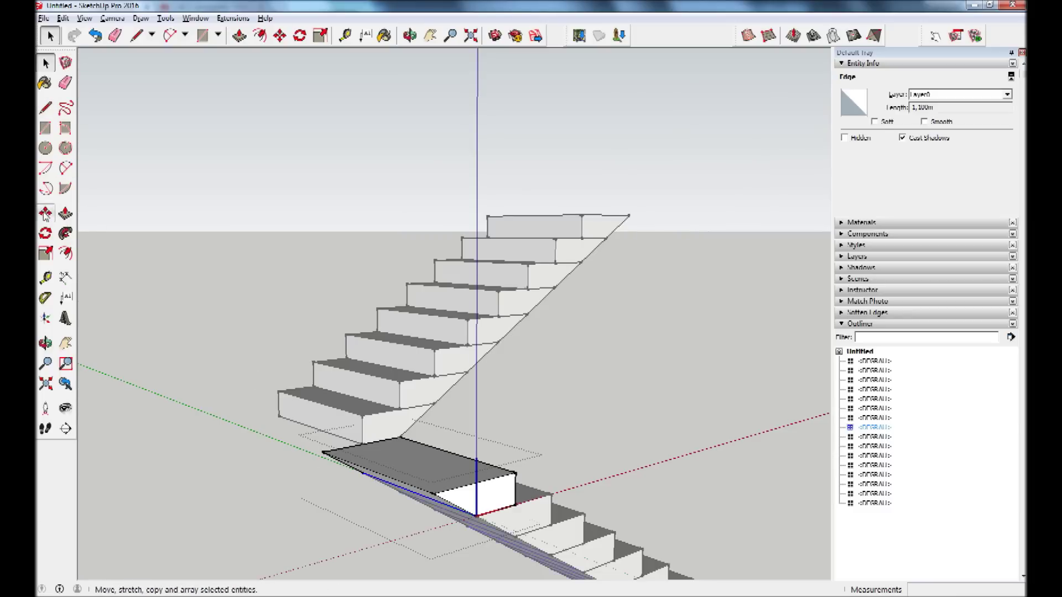
{"action": "key", "text": "m"}
{"action": "left_click", "coordinate": [671, 390]}
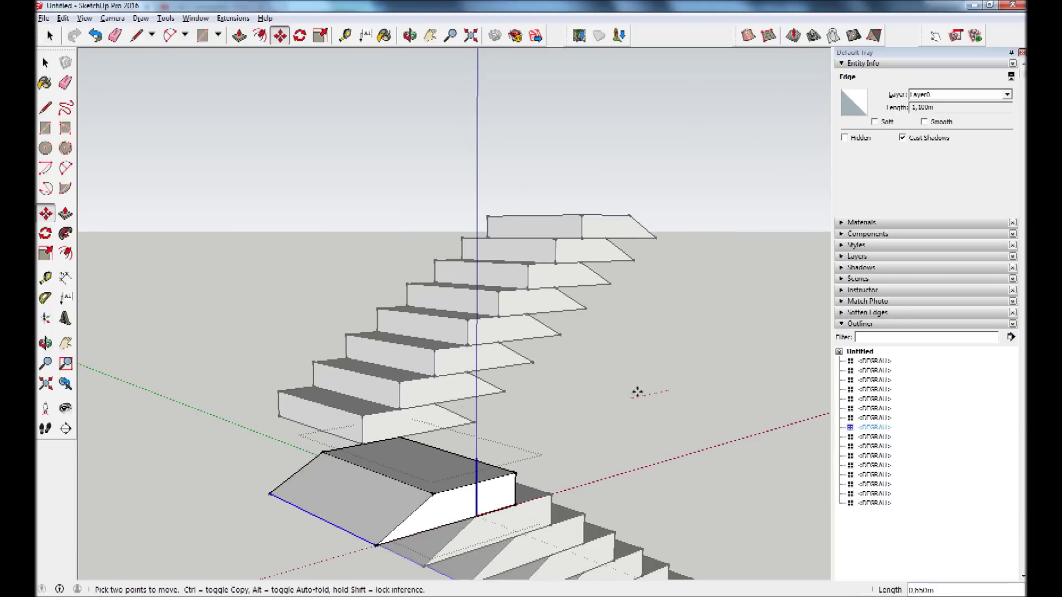
{"action": "left_click", "coordinate": [588, 404]}
{"action": "key", "text": "space"}
{"action": "scroll", "coordinate": [401, 558], "scroll_direction": "up", "scroll_amount": 2}
{"action": "left_click", "coordinate": [473, 481]}
{"action": "scroll", "coordinate": [455, 412], "scroll_direction": "down", "scroll_amount": 3}
{"action": "middle_click_drag", "start_coordinate": [474, 404], "coordinate": [487, 375]}
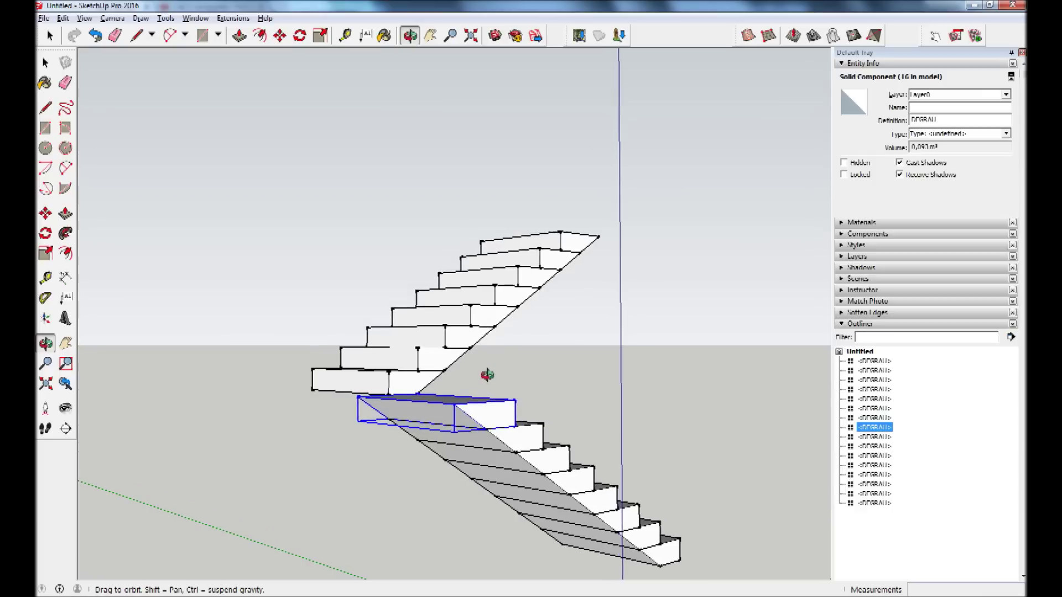
Make the landing component unique and rename it PATAMAR in the Outliner.
{"action": "key", "text": "space"}
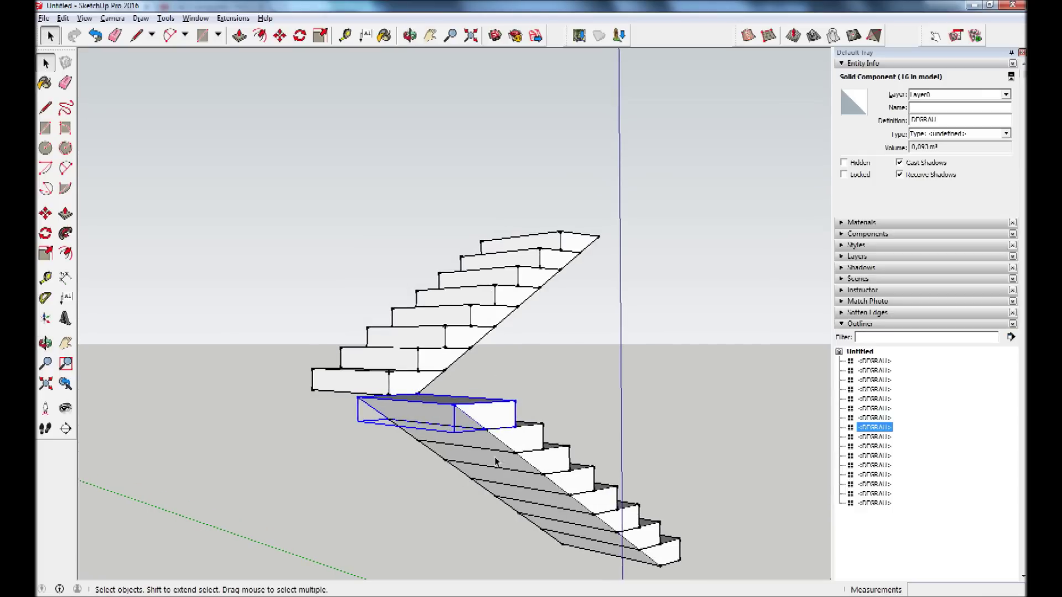
{"action": "right_click", "coordinate": [488, 424]}
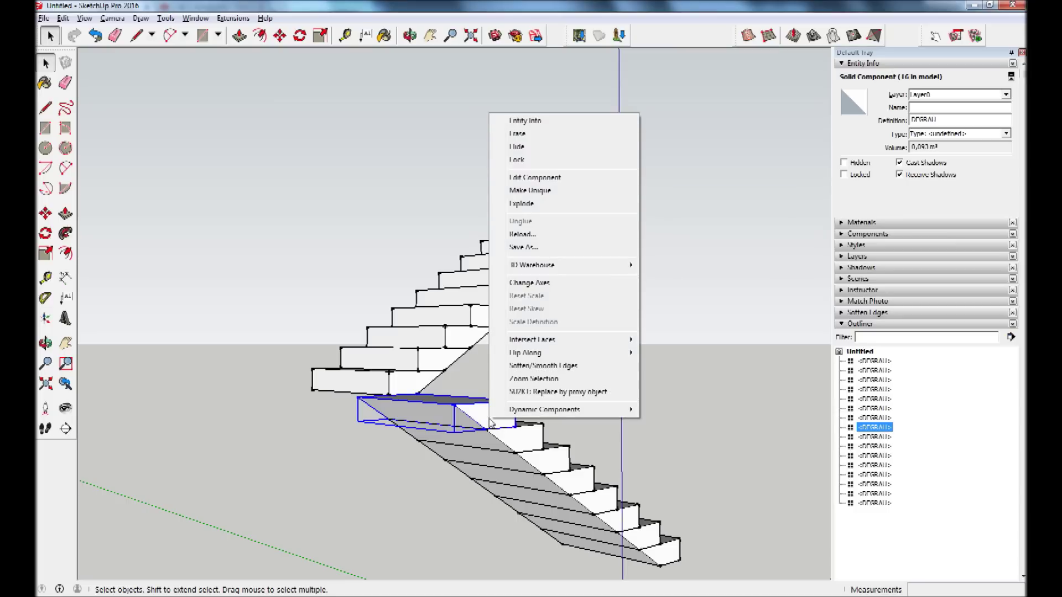
{"action": "left_click", "coordinate": [545, 195]}
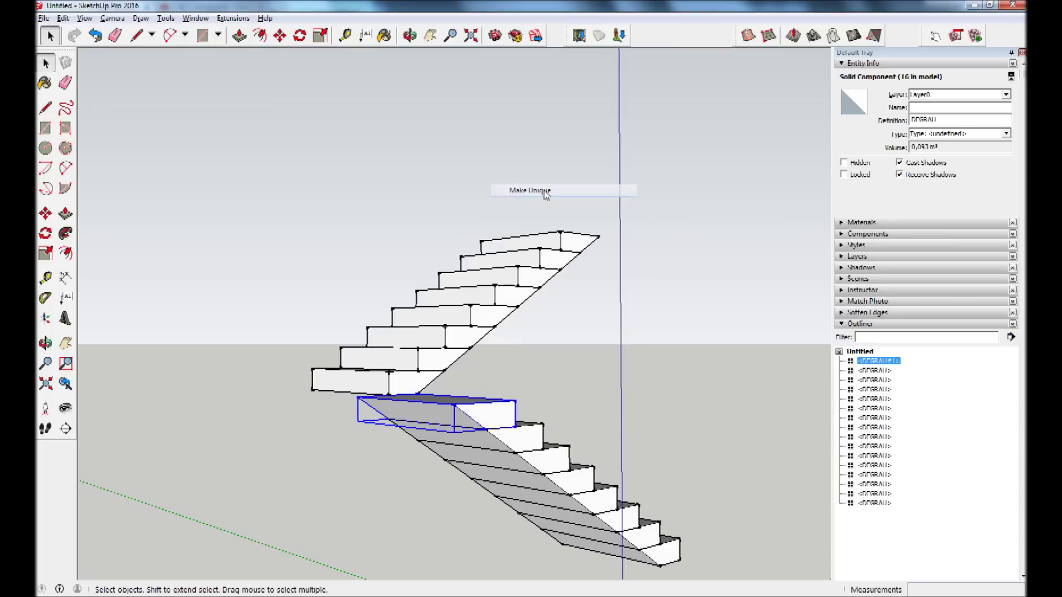
{"action": "right_click", "coordinate": [888, 363]}
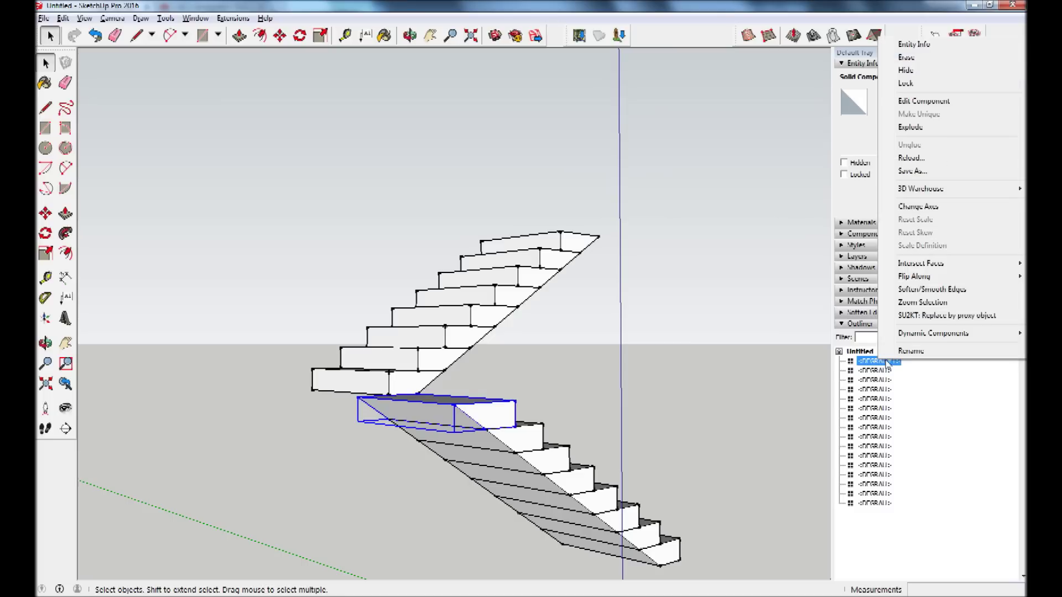
{"action": "left_click", "coordinate": [912, 352]}
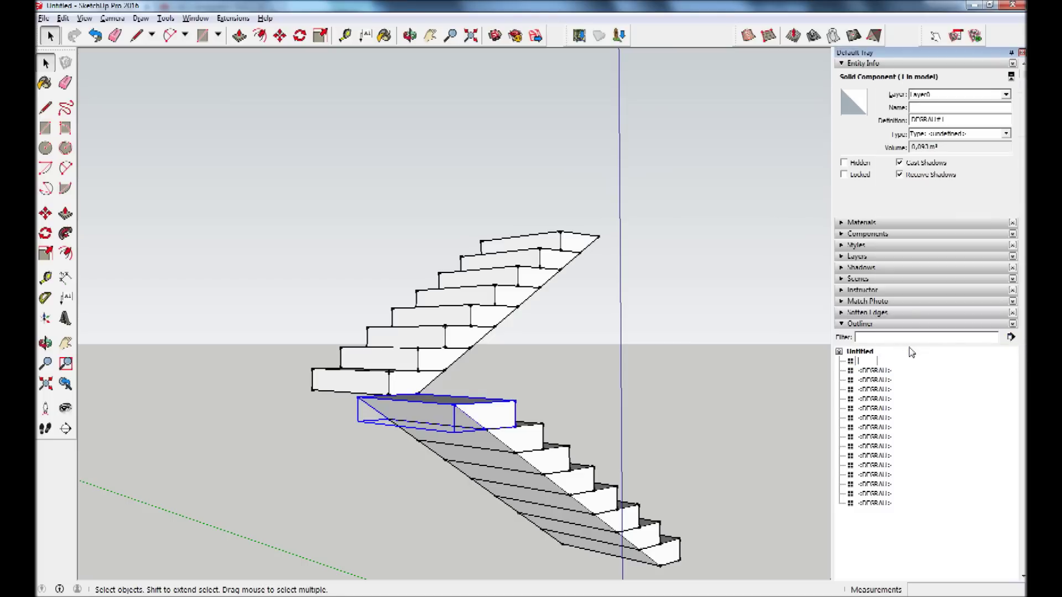
{"action": "type", "text": "PATAMAR"}
{"action": "left_click", "coordinate": [556, 415]}
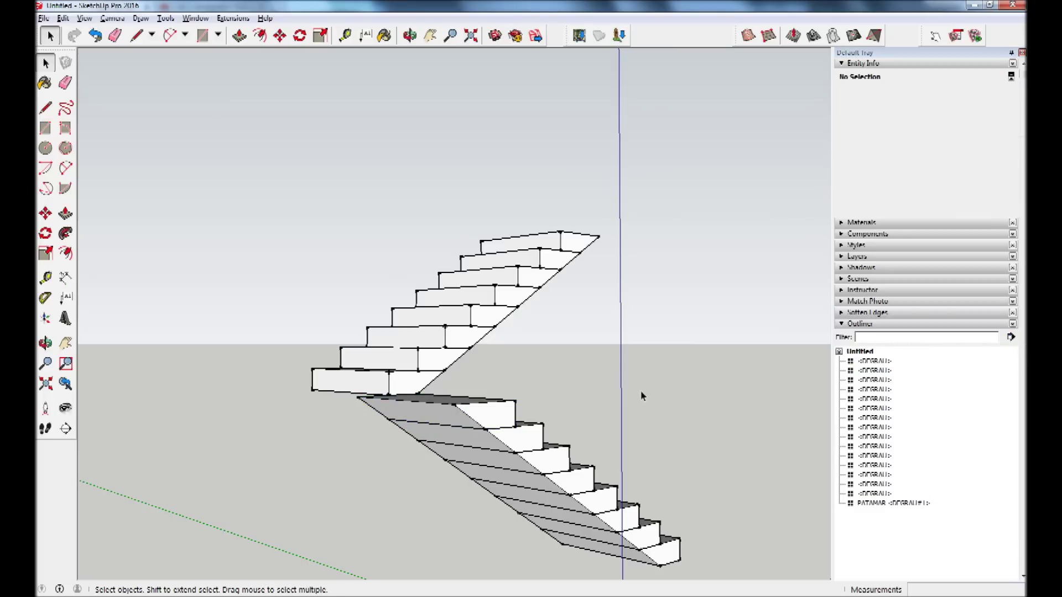
Orbit and zoom around the PATAMAR landing junction to inspect it up close.
{"action": "scroll", "coordinate": [474, 433], "scroll_direction": "down", "scroll_amount": 2}
{"action": "mouse_move", "coordinate": [485, 439]}
{"action": "middle_mouse_down"}
{"action": "mouse_move", "coordinate": [439, 450]}
{"action": "mouse_move", "coordinate": [426, 422]}
{"action": "middle_mouse_up"}
{"action": "scroll", "coordinate": [424, 425], "scroll_direction": "down", "scroll_amount": 1}
{"action": "left_click", "coordinate": [418, 429]}
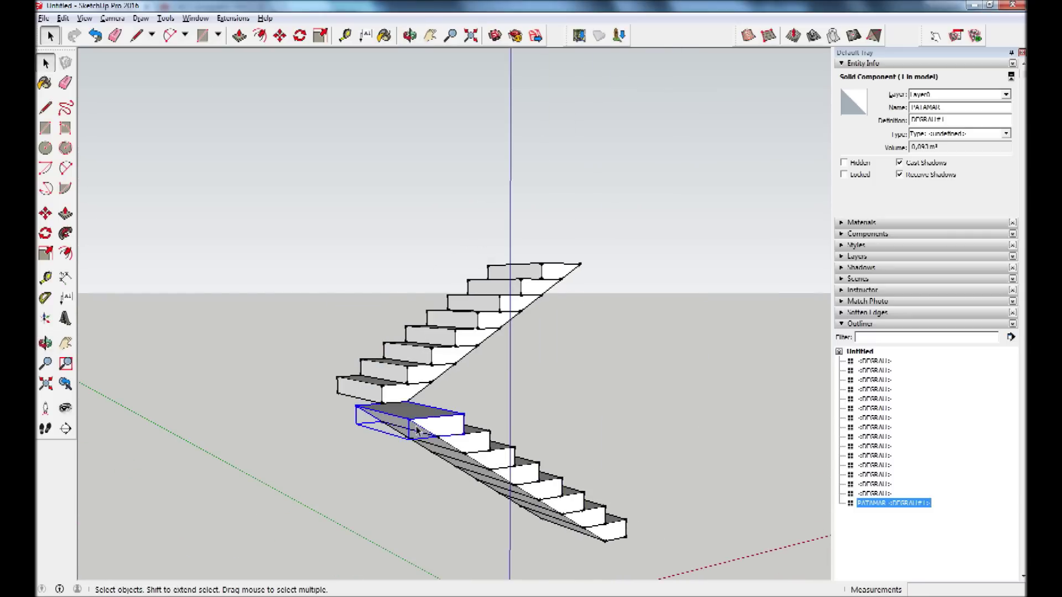
{"action": "left_click", "coordinate": [367, 462]}
{"action": "middle_click_drag", "start_coordinate": [426, 431], "coordinate": [367, 463]}
{"action": "scroll", "coordinate": [386, 434], "scroll_direction": "up", "scroll_amount": 2}
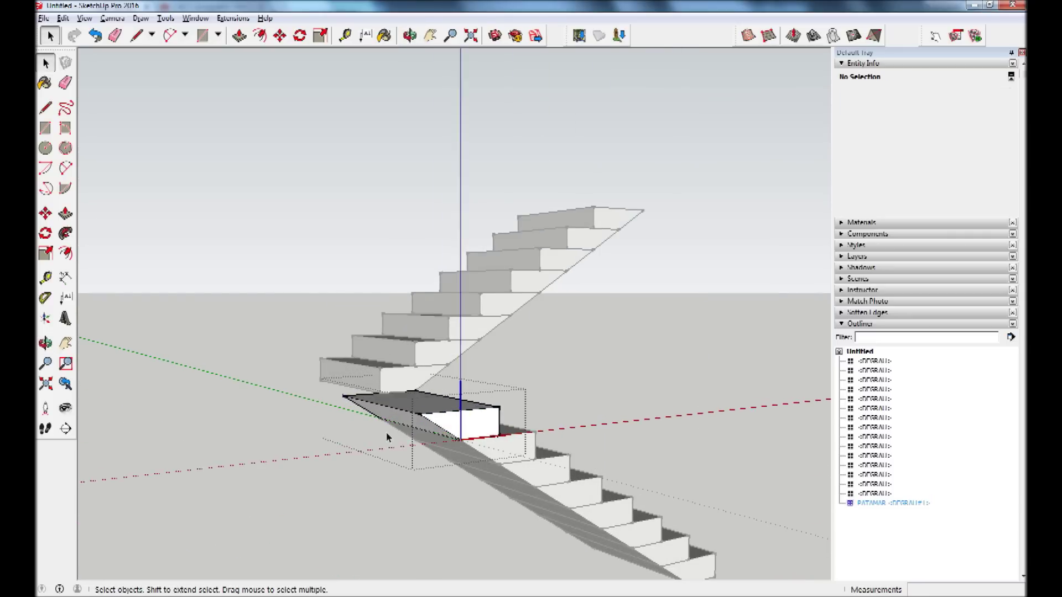
Push/Pull the PATAMAR landing's side face out 1,100m into a broad flat slab.
{"action": "scroll", "coordinate": [388, 437], "scroll_direction": "up", "scroll_amount": 3}
{"action": "scroll", "coordinate": [546, 391], "scroll_direction": "up", "scroll_amount": 2}
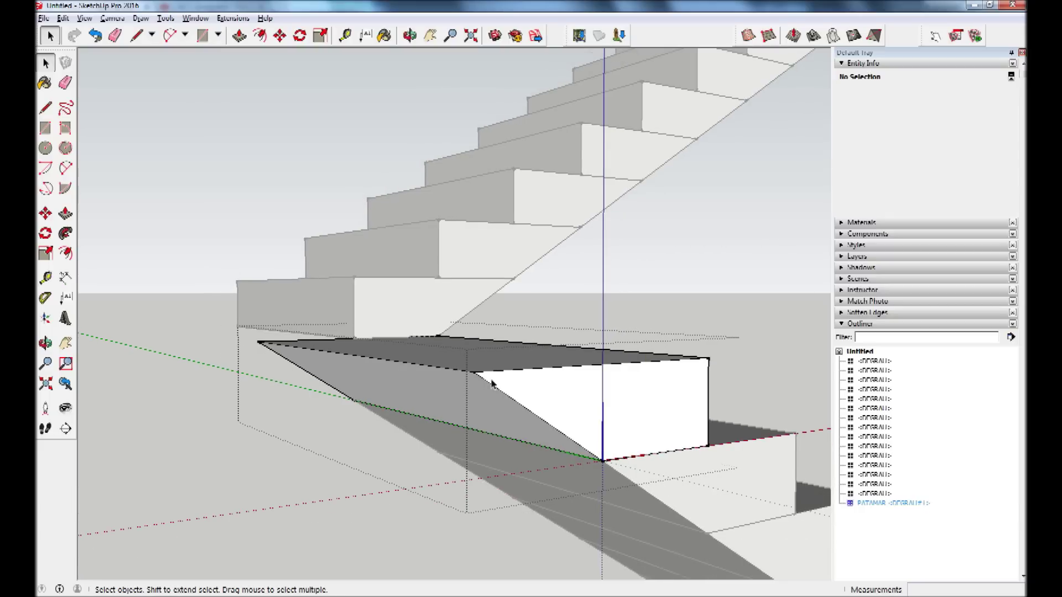
{"action": "left_click", "coordinate": [390, 365]}
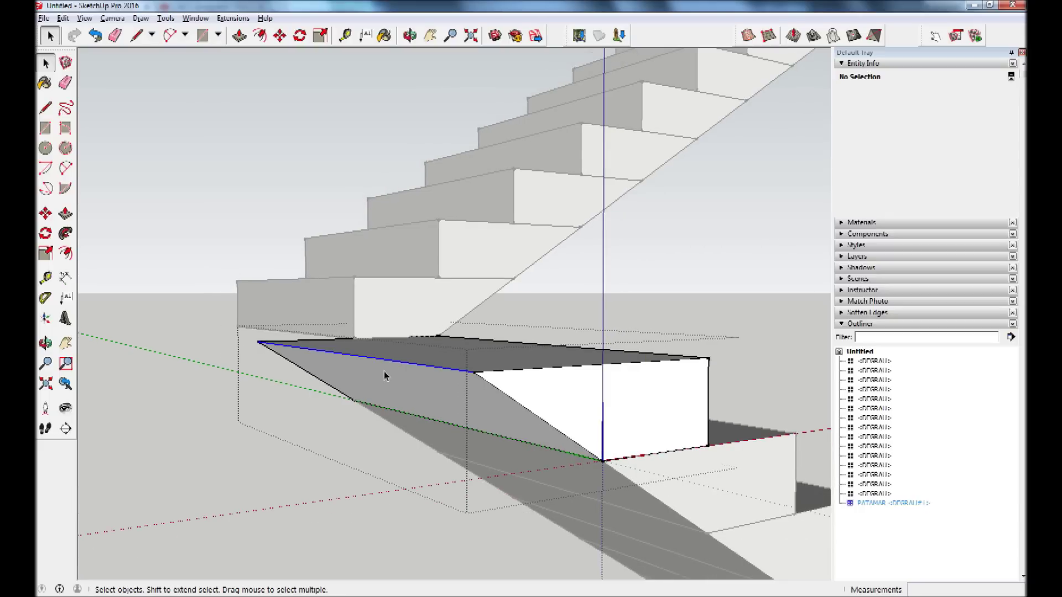
{"action": "left_click", "coordinate": [46, 213]}
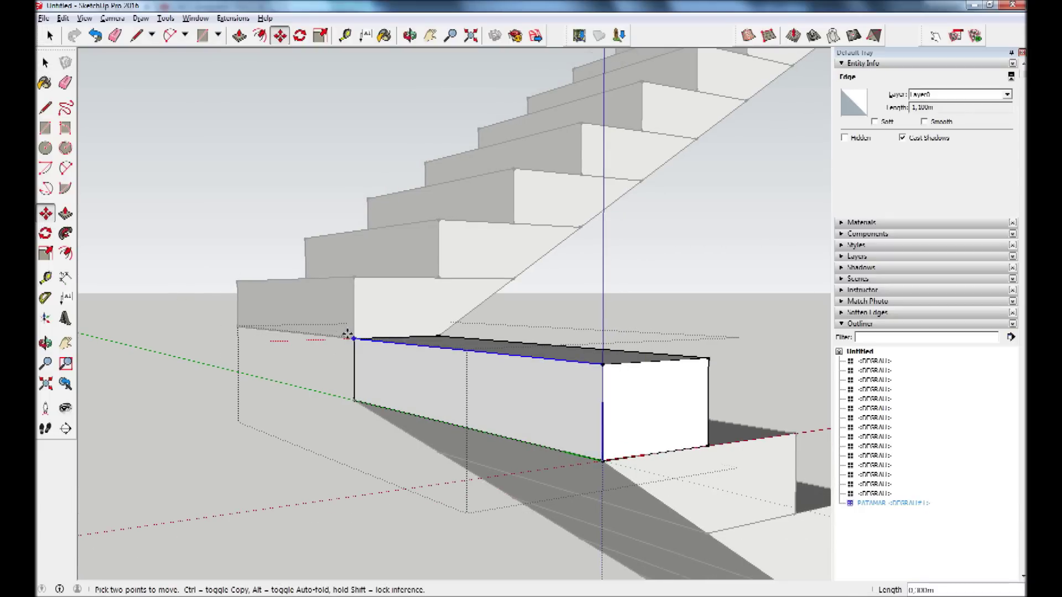
{"action": "scroll", "coordinate": [332, 332], "scroll_direction": "down", "scroll_amount": 3}
{"action": "mouse_move", "coordinate": [332, 332]}
{"action": "middle_mouse_down"}
{"action": "mouse_move", "coordinate": [379, 396]}
{"action": "mouse_move", "coordinate": [131, 292]}
{"action": "middle_mouse_up"}
{"action": "left_click", "coordinate": [65, 213]}
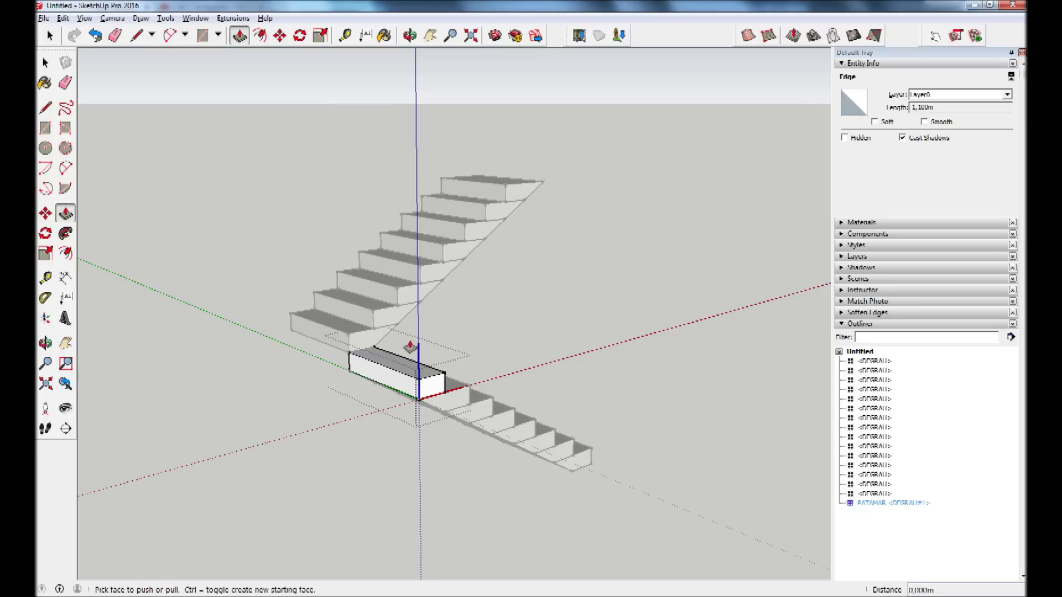
{"action": "left_click_drag", "start_coordinate": [384, 381], "coordinate": [258, 413]}
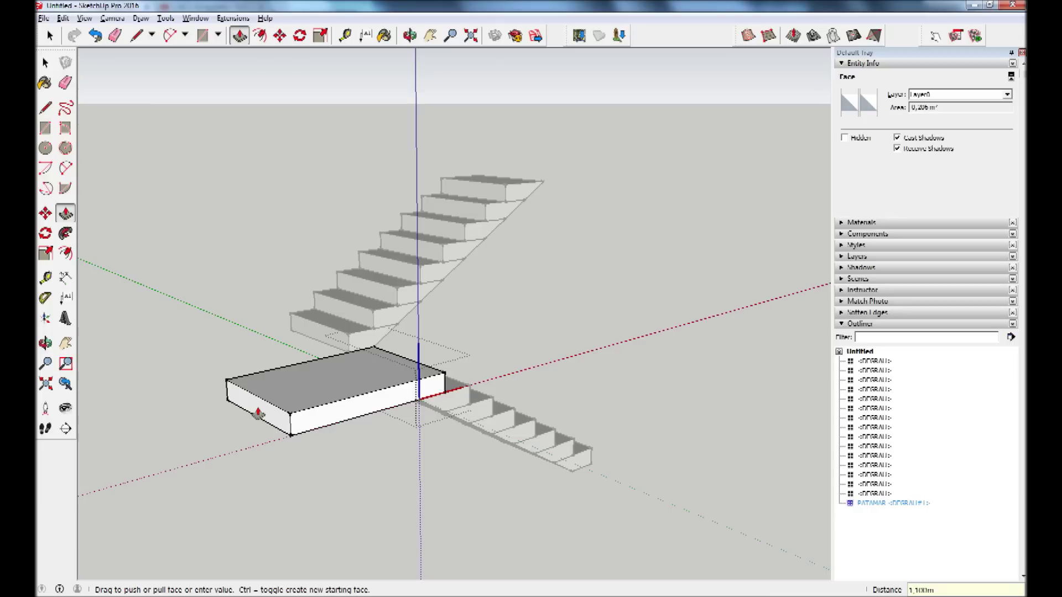
{"action": "left_click_drag", "start_coordinate": [258, 413], "coordinate": [256, 408]}
{"action": "mouse_move", "coordinate": [218, 387]}
{"action": "middle_mouse_down"}
{"action": "mouse_move", "coordinate": [603, 419]}
{"action": "mouse_move", "coordinate": [552, 351]}
{"action": "mouse_move", "coordinate": [645, 346]}
{"action": "middle_mouse_up"}
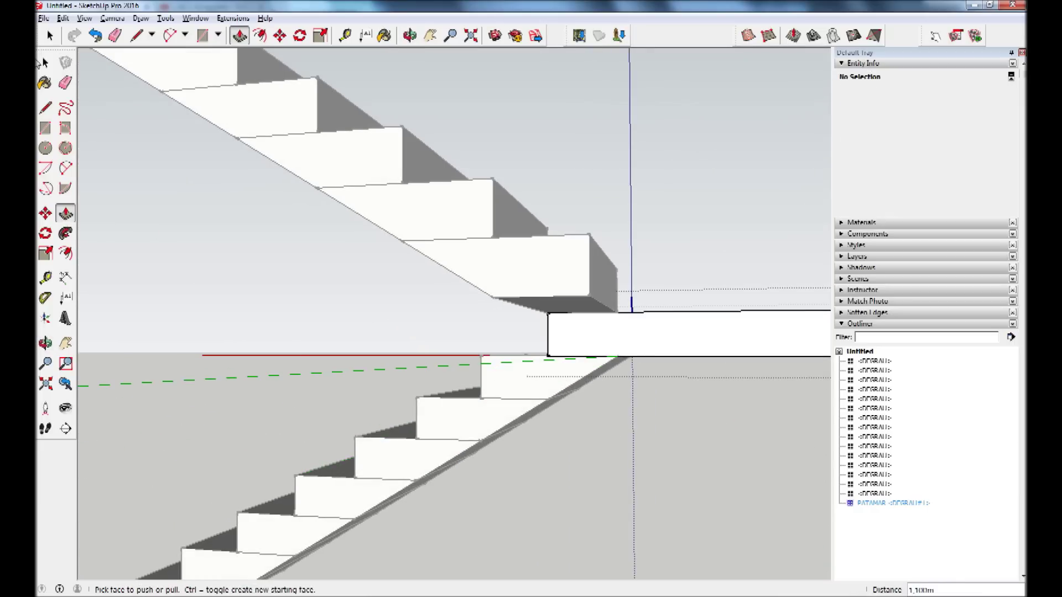
Draw a diagonal edge across the landing's side face at the flight joint.
{"action": "left_click", "coordinate": [46, 108]}
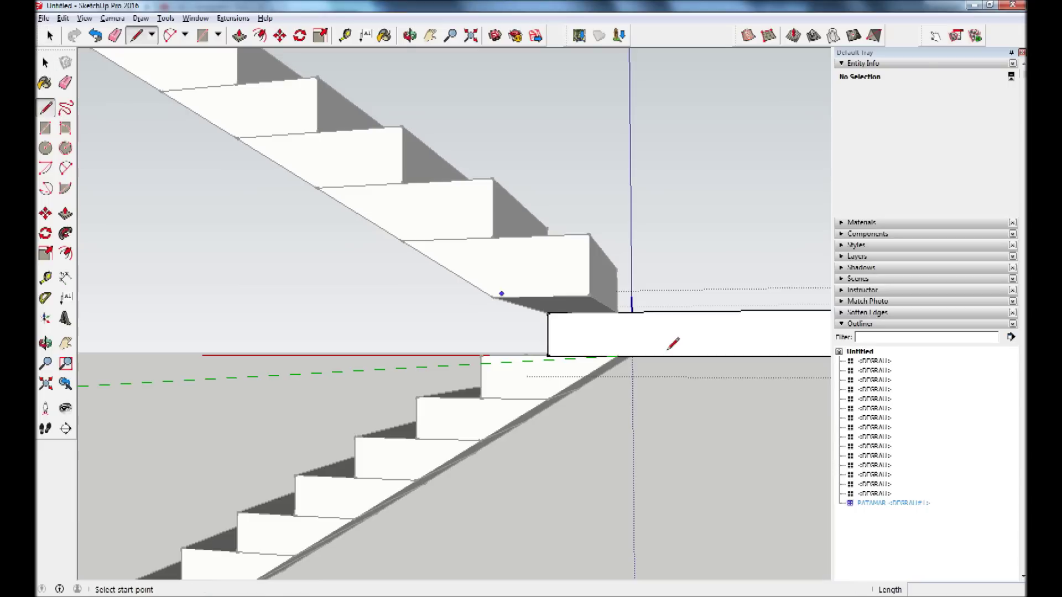
{"action": "left_click", "coordinate": [548, 313]}
{"action": "left_click", "coordinate": [617, 357]}
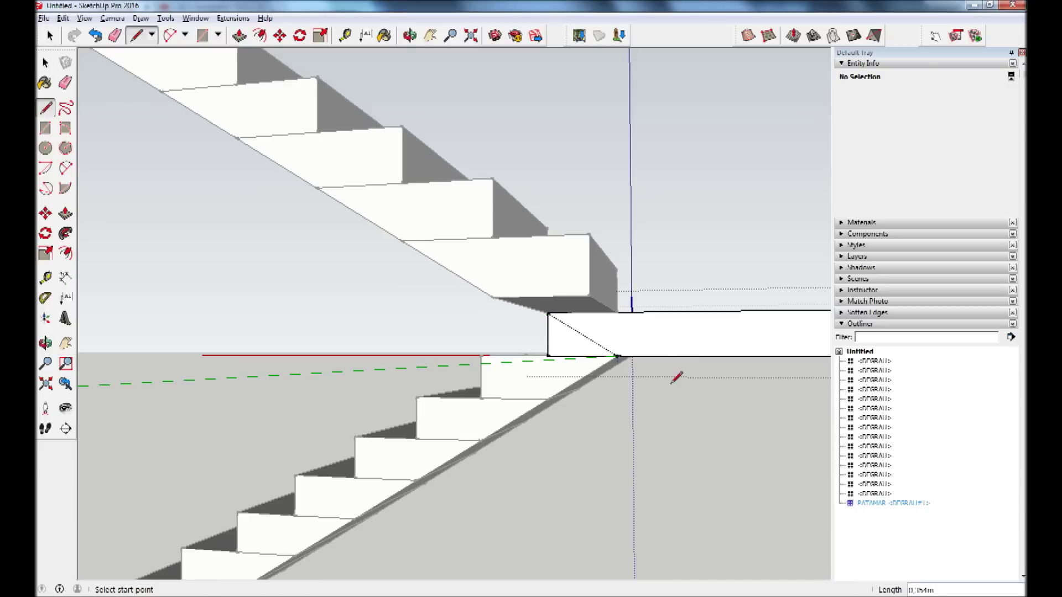
{"action": "scroll", "coordinate": [568, 408], "scroll_direction": "down", "scroll_amount": 3}
{"action": "scroll", "coordinate": [687, 373], "scroll_direction": "down", "scroll_amount": 2}
{"action": "middle_click_drag", "start_coordinate": [687, 373], "coordinate": [575, 363]}
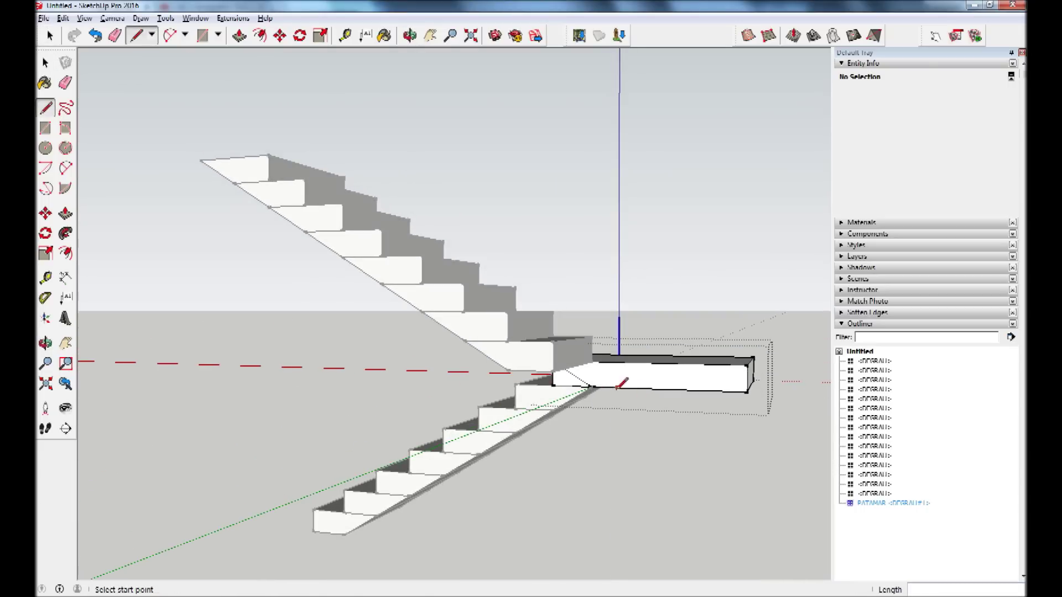
{"action": "scroll", "coordinate": [617, 369], "scroll_direction": "up", "scroll_amount": 2}
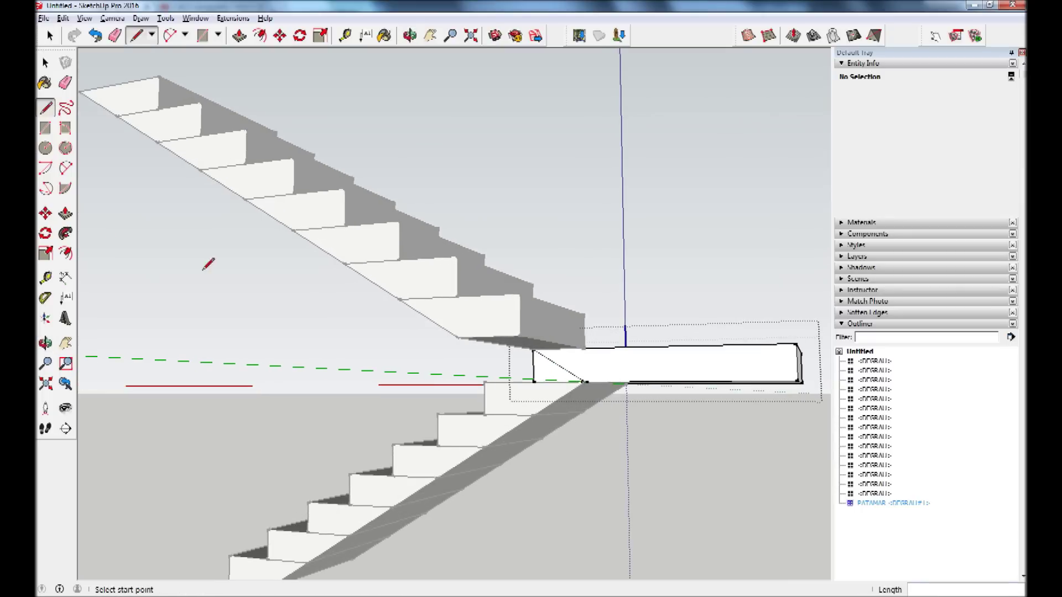
Pull the landing face outward 1,620m to enlarge the slab.
{"action": "left_click", "coordinate": [66, 212]}
{"action": "left_click_drag", "start_coordinate": [629, 360], "coordinate": [460, 302]}
{"action": "mouse_move", "coordinate": [514, 338]}
{"action": "middle_mouse_down"}
{"action": "mouse_move", "coordinate": [646, 492]}
{"action": "mouse_move", "coordinate": [502, 519]}
{"action": "mouse_move", "coordinate": [441, 434]}
{"action": "mouse_move", "coordinate": [383, 435]}
{"action": "mouse_move", "coordinate": [552, 382]}
{"action": "mouse_move", "coordinate": [705, 403]}
{"action": "mouse_move", "coordinate": [569, 391]}
{"action": "mouse_move", "coordinate": [576, 409]}
{"action": "mouse_move", "coordinate": [645, 422]}
{"action": "mouse_move", "coordinate": [311, 336]}
{"action": "mouse_move", "coordinate": [526, 351]}
{"action": "mouse_move", "coordinate": [452, 303]}
{"action": "mouse_move", "coordinate": [538, 348]}
{"action": "mouse_move", "coordinate": [522, 368]}
{"action": "mouse_move", "coordinate": [579, 439]}
{"action": "mouse_move", "coordinate": [684, 398]}
{"action": "mouse_move", "coordinate": [671, 426]}
{"action": "mouse_move", "coordinate": [749, 408]}
{"action": "mouse_move", "coordinate": [597, 372]}
{"action": "mouse_move", "coordinate": [703, 294]}
{"action": "mouse_move", "coordinate": [632, 403]}
{"action": "middle_mouse_up"}
{"action": "key", "text": "p"}
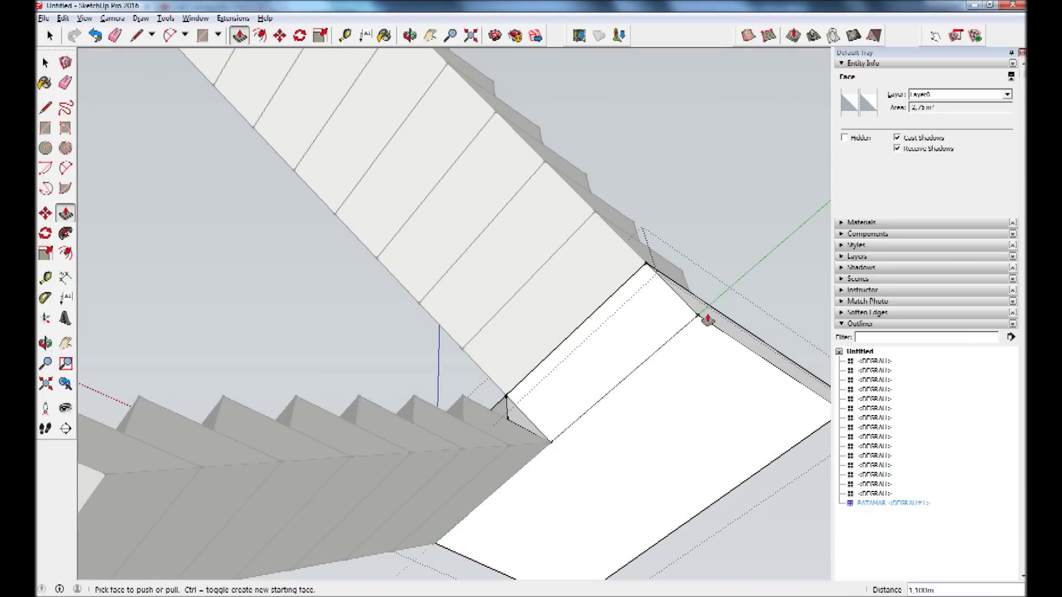
{"action": "mouse_move", "coordinate": [537, 458]}
{"action": "middle_mouse_down"}
{"action": "mouse_move", "coordinate": [540, 471]}
{"action": "mouse_move", "coordinate": [349, 571]}
{"action": "mouse_move", "coordinate": [706, 410]}
{"action": "mouse_move", "coordinate": [409, 359]}
{"action": "mouse_move", "coordinate": [282, 275]}
{"action": "mouse_move", "coordinate": [327, 230]}
{"action": "mouse_move", "coordinate": [505, 448]}
{"action": "mouse_move", "coordinate": [593, 315]}
{"action": "mouse_move", "coordinate": [719, 498]}
{"action": "mouse_move", "coordinate": [503, 455]}
{"action": "mouse_move", "coordinate": [711, 356]}
{"action": "mouse_move", "coordinate": [530, 463]}
{"action": "mouse_move", "coordinate": [605, 247]}
{"action": "middle_mouse_up"}
Orbit beneath the staircase to inspect the landing and the flights' undersides.
{"action": "key", "text": "space"}
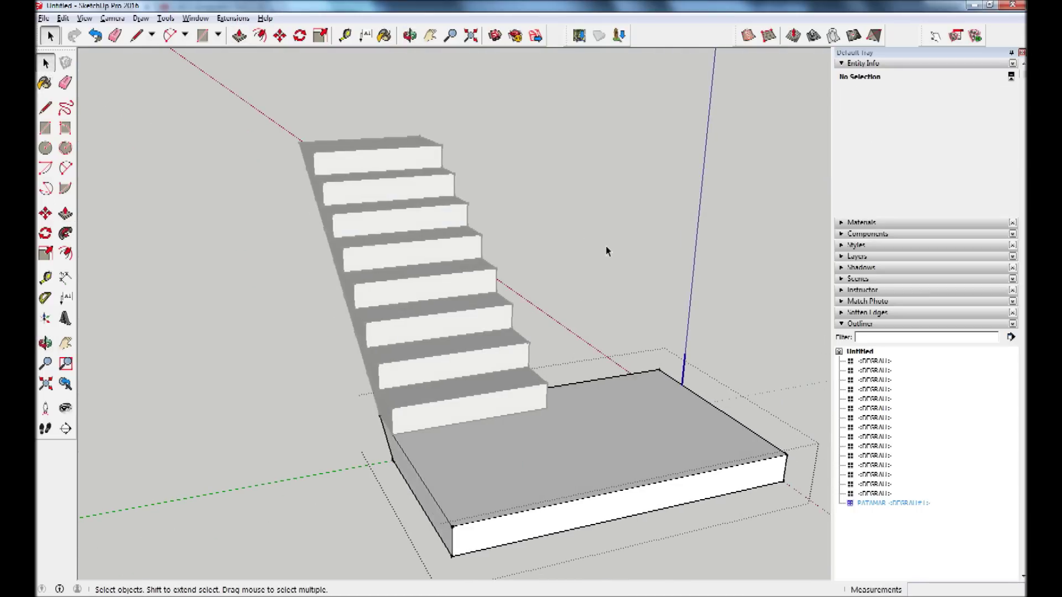
{"action": "mouse_move", "coordinate": [722, 338]}
{"action": "middle_mouse_down"}
{"action": "mouse_move", "coordinate": [289, 249]}
{"action": "mouse_move", "coordinate": [332, 310]}
{"action": "mouse_move", "coordinate": [380, 436]}
{"action": "mouse_move", "coordinate": [550, 433]}
{"action": "mouse_move", "coordinate": [474, 349]}
{"action": "mouse_move", "coordinate": [508, 266]}
{"action": "mouse_move", "coordinate": [505, 207]}
{"action": "middle_mouse_up"}
{"action": "scroll", "coordinate": [332, 310], "scroll_direction": "up", "scroll_amount": 2}
{"action": "scroll", "coordinate": [508, 267], "scroll_direction": "down", "scroll_amount": 2}
{"action": "key", "text": "space"}
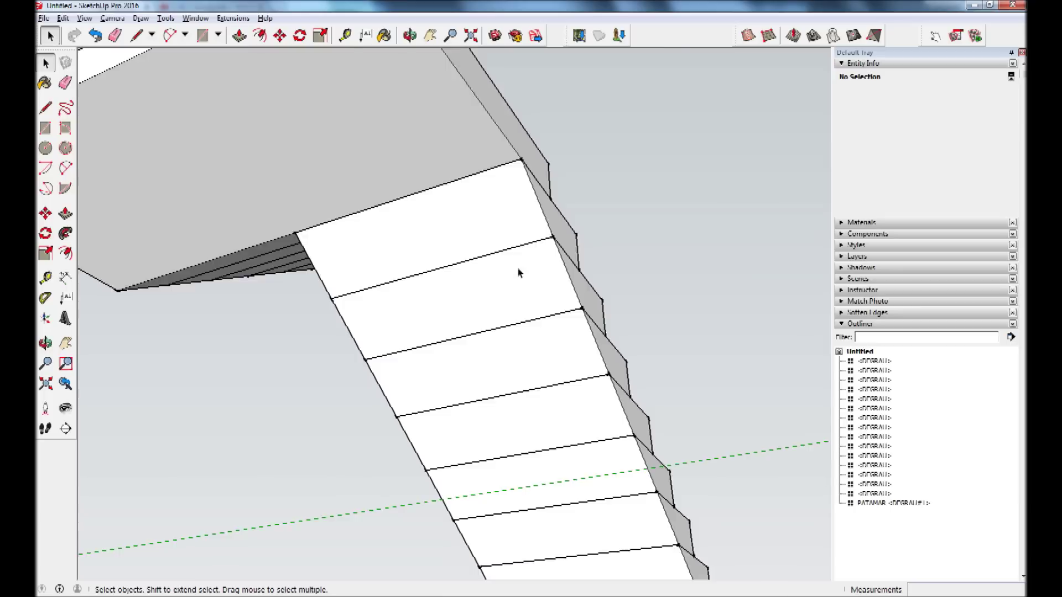
{"action": "scroll", "coordinate": [501, 350], "scroll_direction": "down", "scroll_amount": 2}
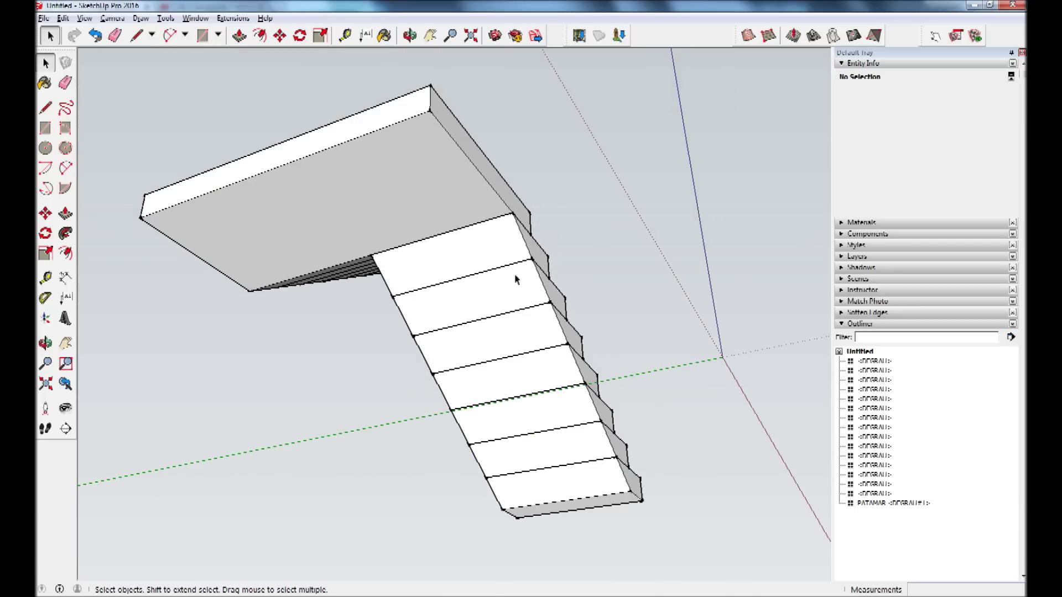
{"action": "scroll", "coordinate": [505, 287], "scroll_direction": "up", "scroll_amount": 2}
{"action": "scroll", "coordinate": [513, 284], "scroll_direction": "up", "scroll_amount": 1}
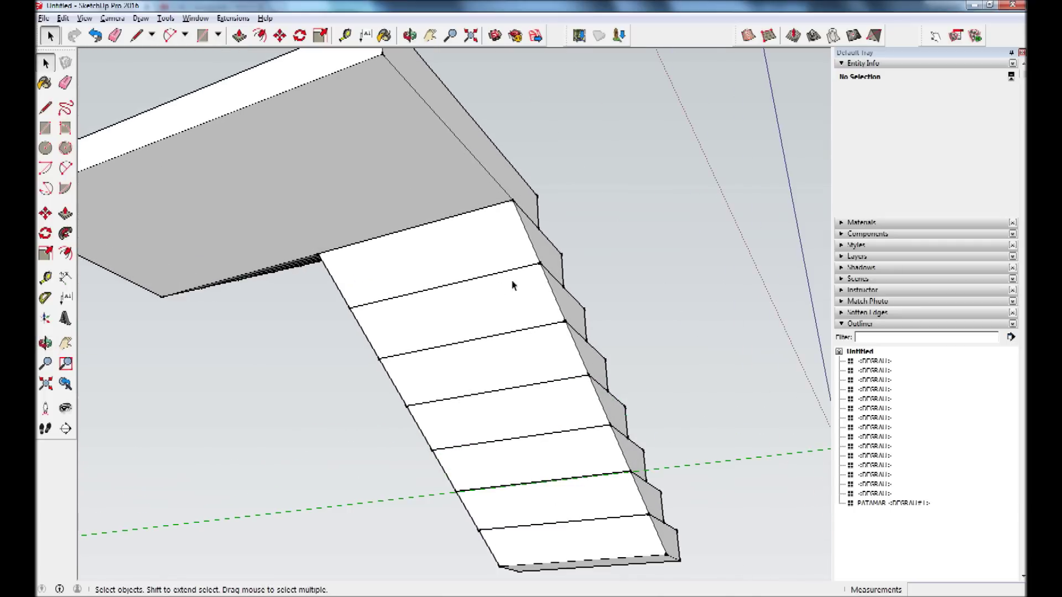
Inside the step component, soften the tread edges on the flight's sloped underside.
{"action": "double_click", "coordinate": [538, 305]}
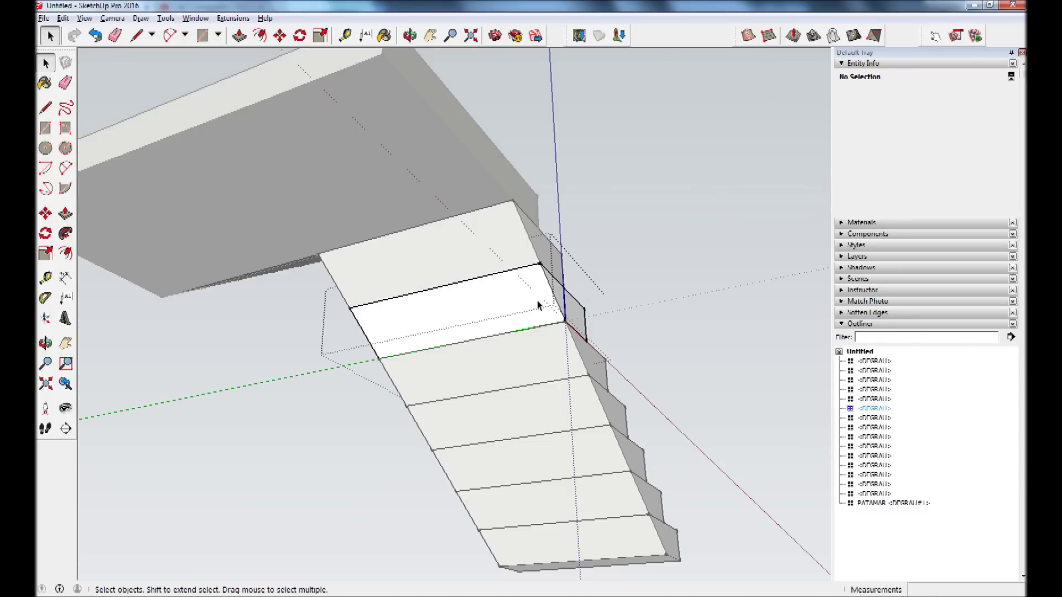
{"action": "left_click", "coordinate": [65, 84]}
{"action": "left_click", "coordinate": [474, 278]}
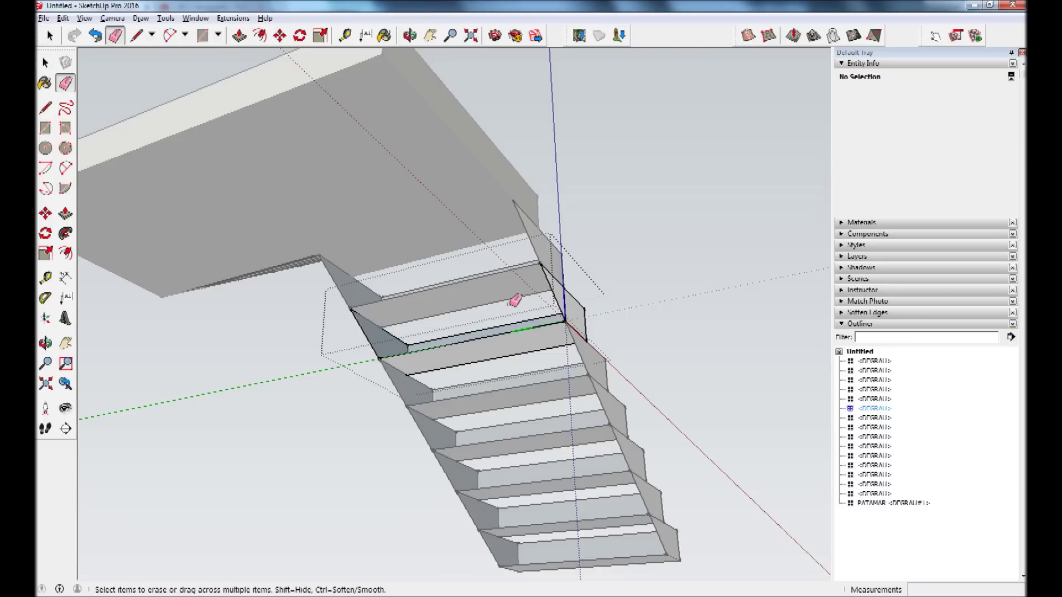
{"action": "key", "text": "ctrl+z"}
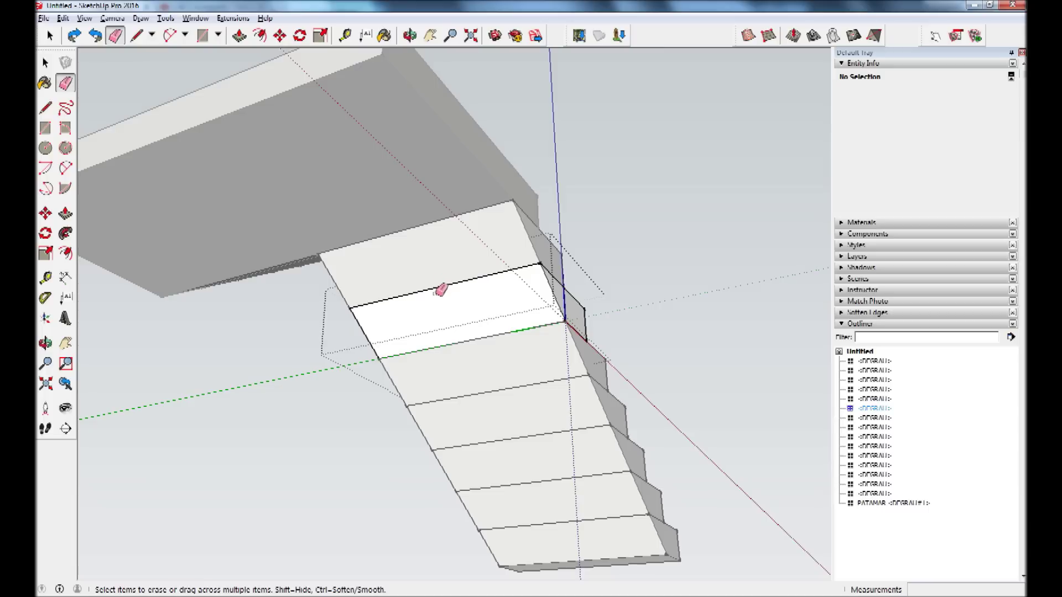
{"action": "left_click", "coordinate": [456, 303], "text": "ctrl"}
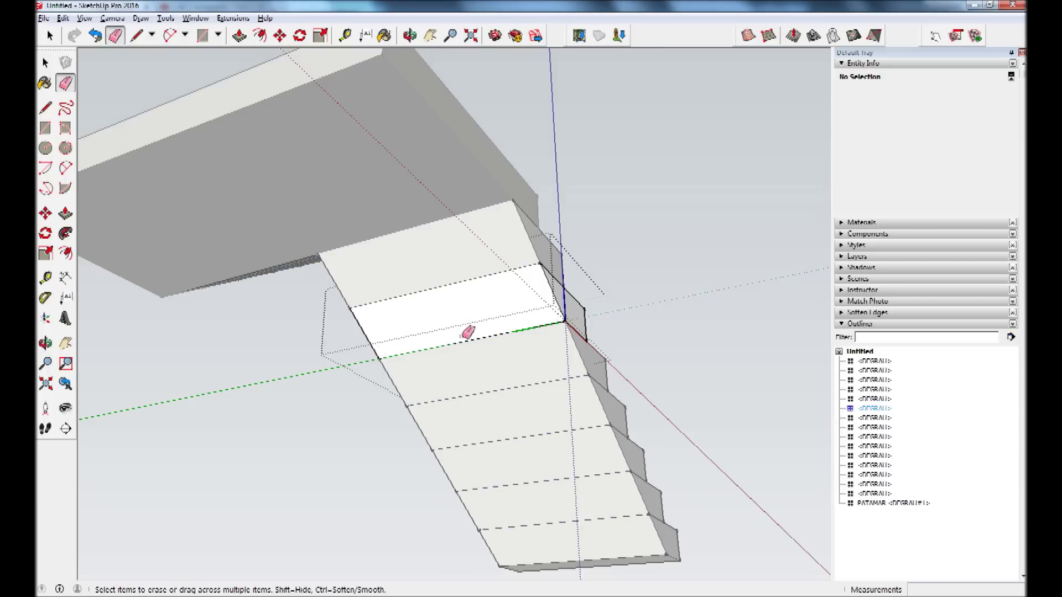
{"action": "left_click_drag", "start_coordinate": [469, 314], "coordinate": [481, 376], "text": "ctrl"}
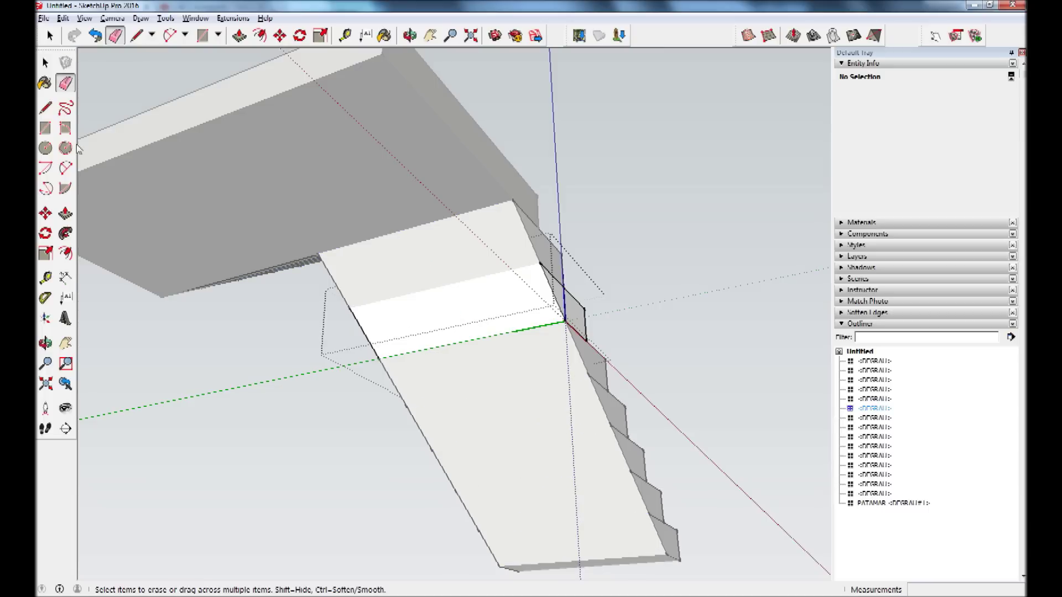
Orbit to view the smoothed flight from the side and a lower angle.
{"action": "key", "text": "o"}
{"action": "mouse_move", "coordinate": [645, 221]}
{"action": "left_mouse_down"}
{"action": "mouse_move", "coordinate": [692, 220]}
{"action": "mouse_move", "coordinate": [627, 249]}
{"action": "mouse_move", "coordinate": [354, 305]}
{"action": "left_mouse_up"}
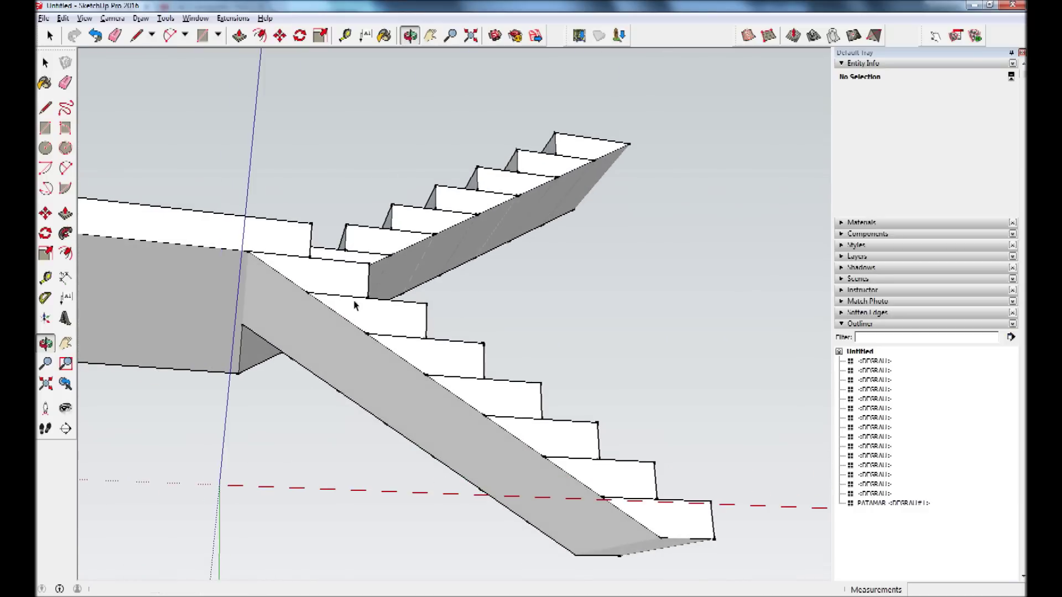
{"action": "key", "text": "space"}
{"action": "scroll", "coordinate": [348, 300], "scroll_direction": "up", "scroll_amount": 2}
{"action": "middle_click_drag", "start_coordinate": [325, 277], "coordinate": [381, 317]}
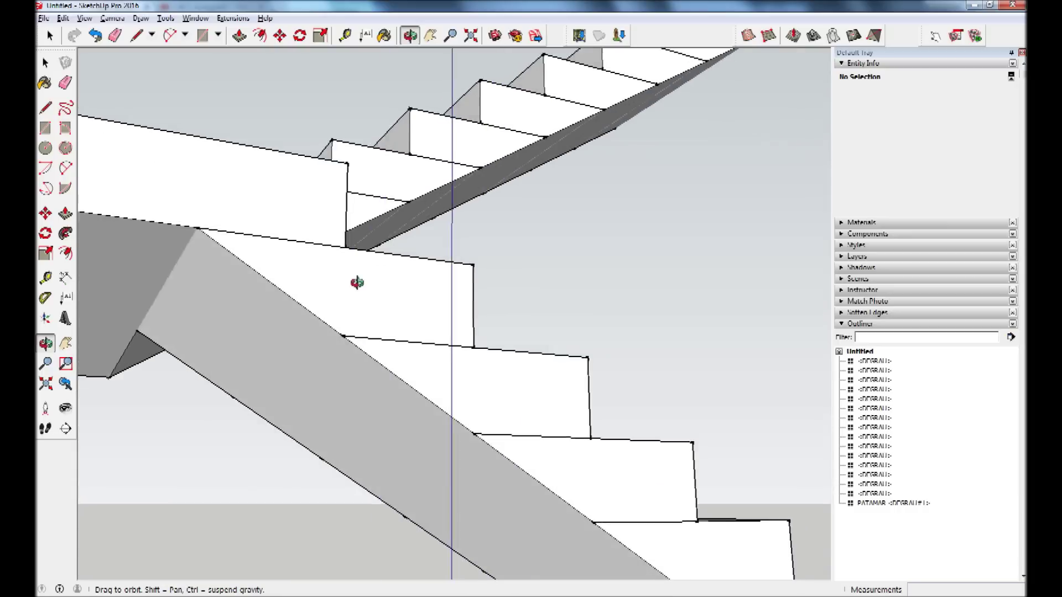
Inside the joint step component, draw a 0,300m line along the step's top edge.
{"action": "left_click", "coordinate": [383, 317]}
{"action": "double_click", "coordinate": [383, 317]}
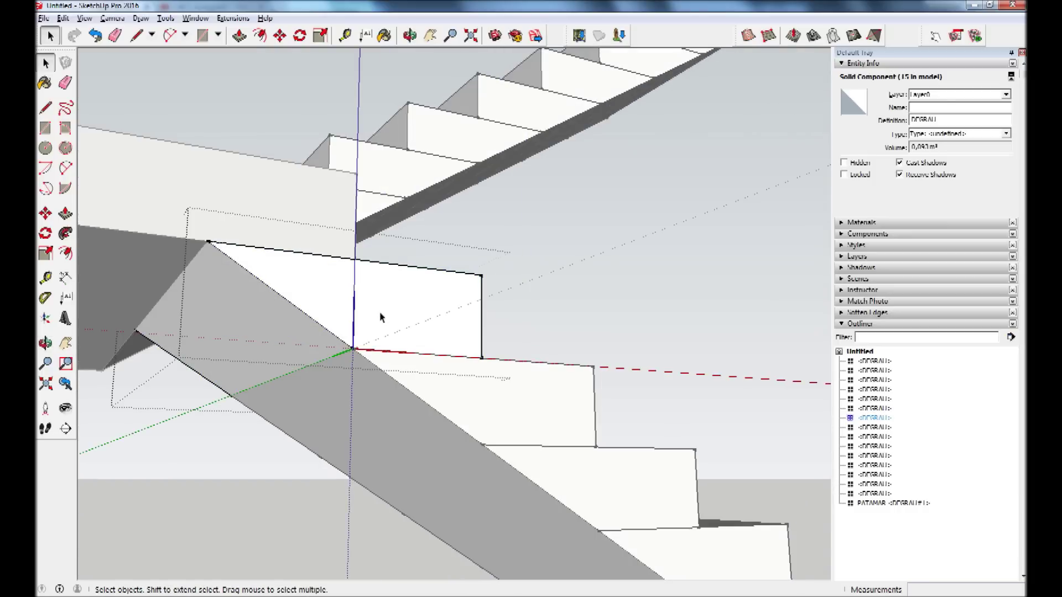
{"action": "middle_click_drag", "start_coordinate": [420, 330], "coordinate": [442, 348]}
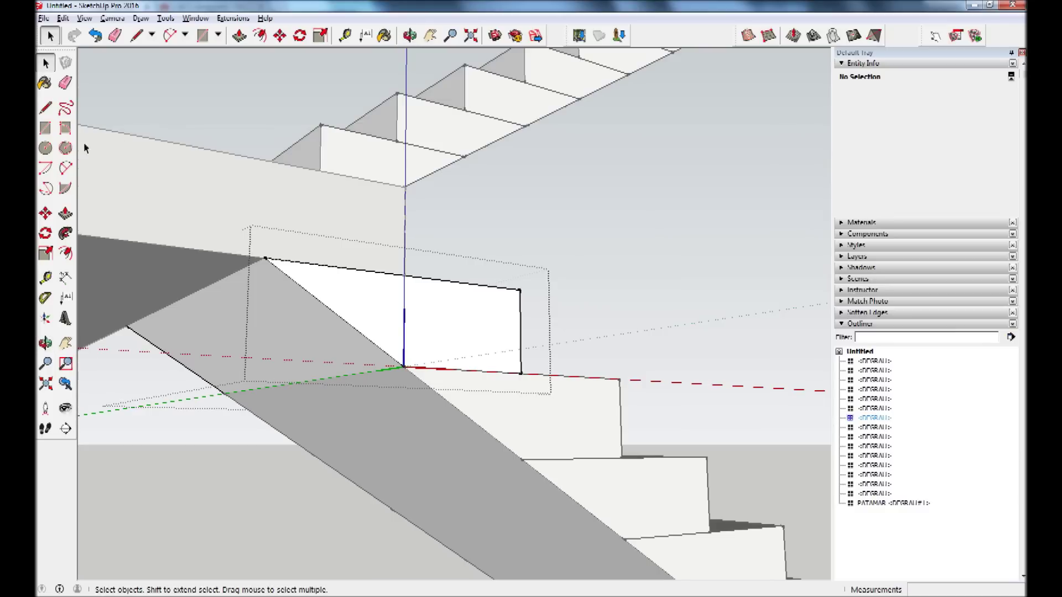
{"action": "left_click", "coordinate": [46, 108]}
{"action": "left_click", "coordinate": [264, 258]}
{"action": "left_click", "coordinate": [405, 275]}
{"action": "left_click", "coordinate": [404, 366]}
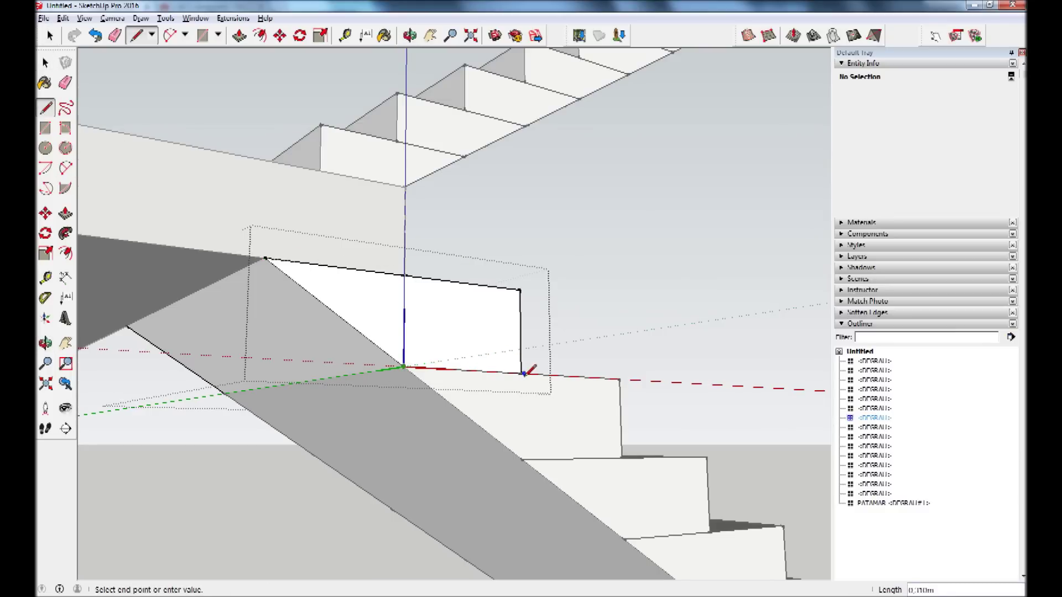
Select the step's top edge and side face, then close the component.
{"action": "mouse_move", "coordinate": [574, 361]}
{"action": "middle_mouse_down"}
{"action": "mouse_move", "coordinate": [377, 326]}
{"action": "mouse_move", "coordinate": [380, 246]}
{"action": "middle_mouse_up"}
{"action": "left_click", "coordinate": [46, 62]}
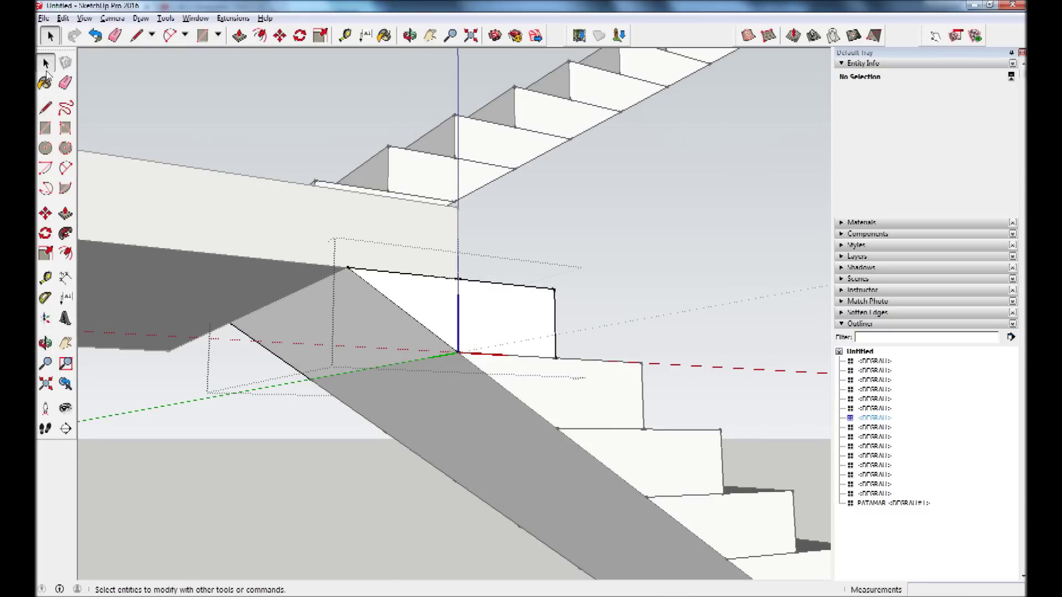
{"action": "left_click", "coordinate": [487, 284]}
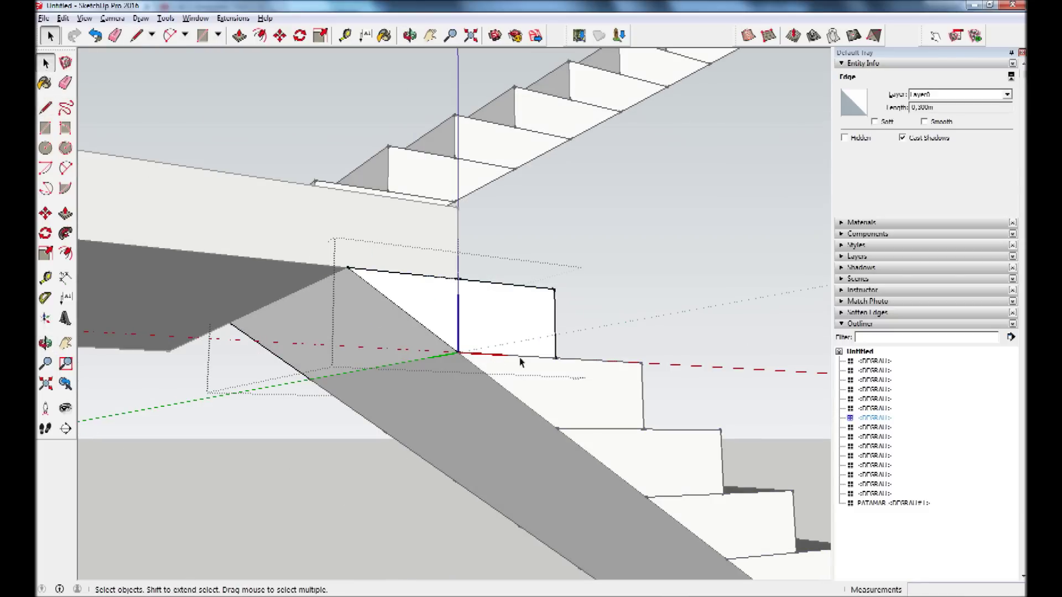
{"action": "left_click", "coordinate": [403, 373]}
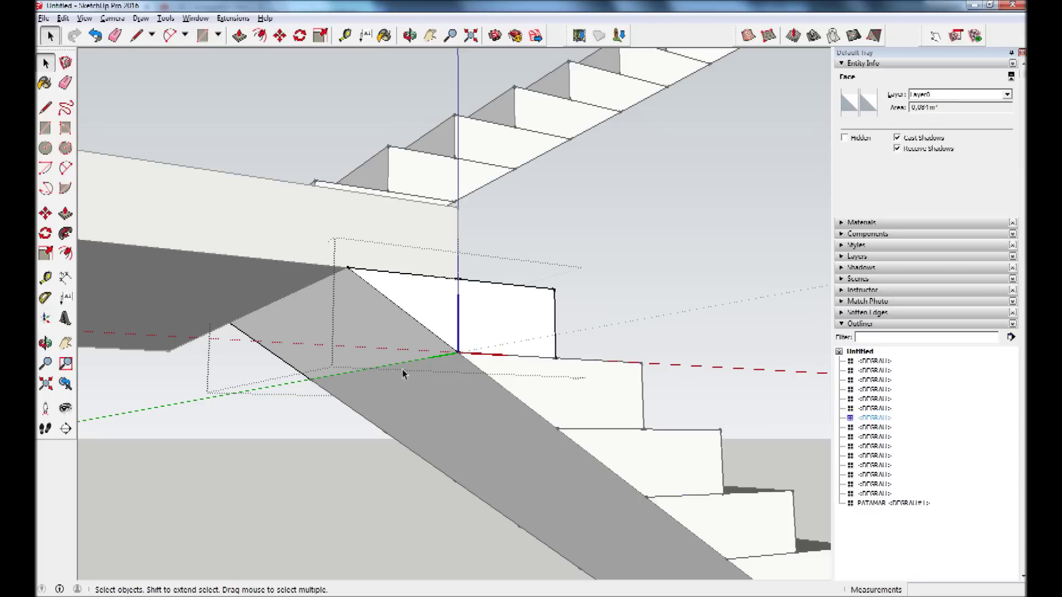
{"action": "left_click", "coordinate": [275, 403]}
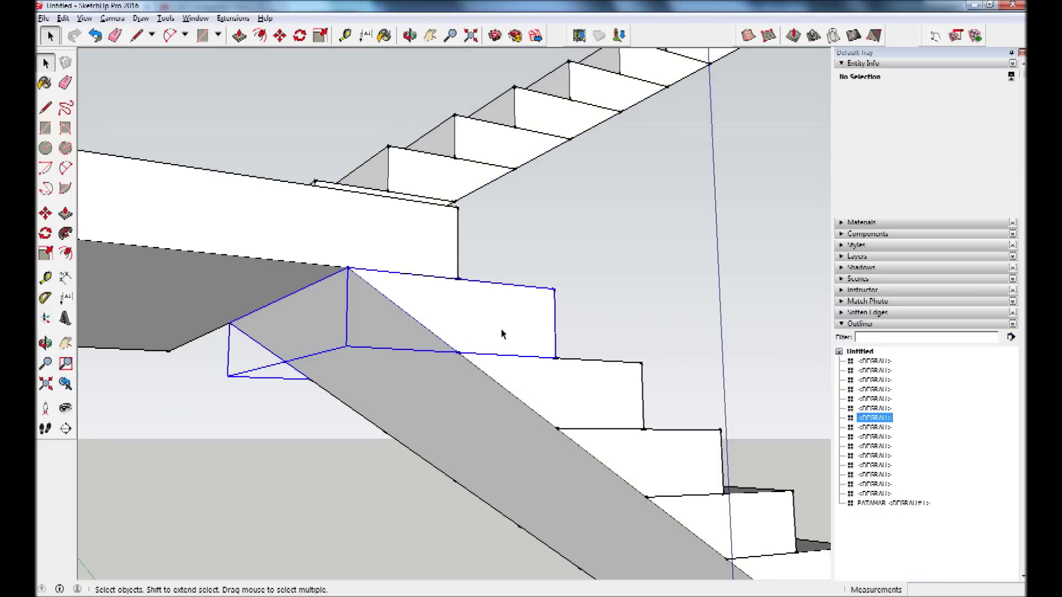
Reopen the step component and draw an edge closing the face at the step corner.
{"action": "left_click", "coordinate": [462, 325]}
{"action": "double_click", "coordinate": [479, 295]}
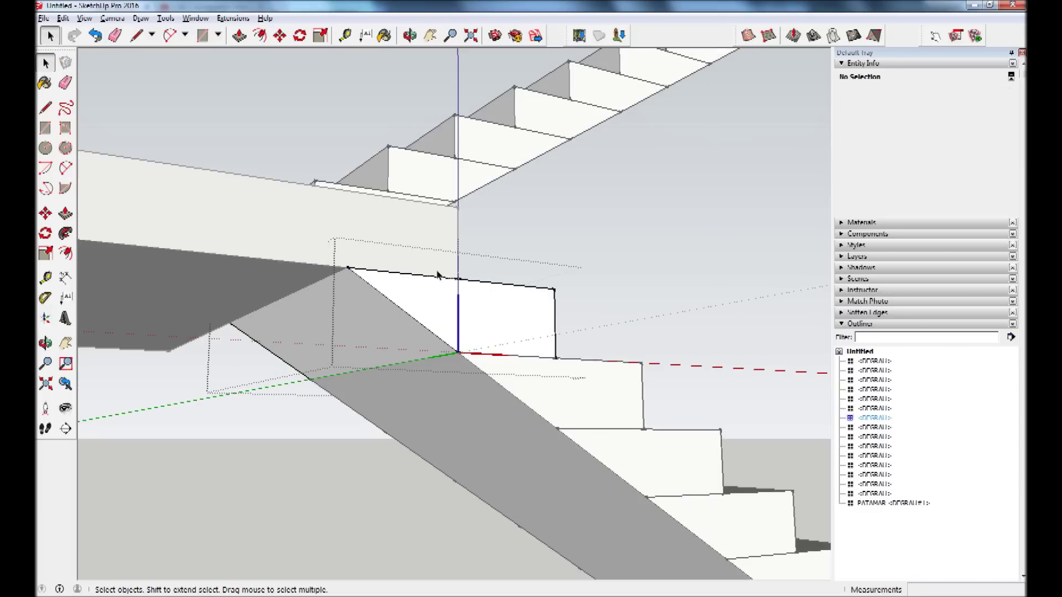
{"action": "left_click", "coordinate": [564, 376]}
{"action": "scroll", "coordinate": [544, 375], "scroll_direction": "up", "scroll_amount": 3}
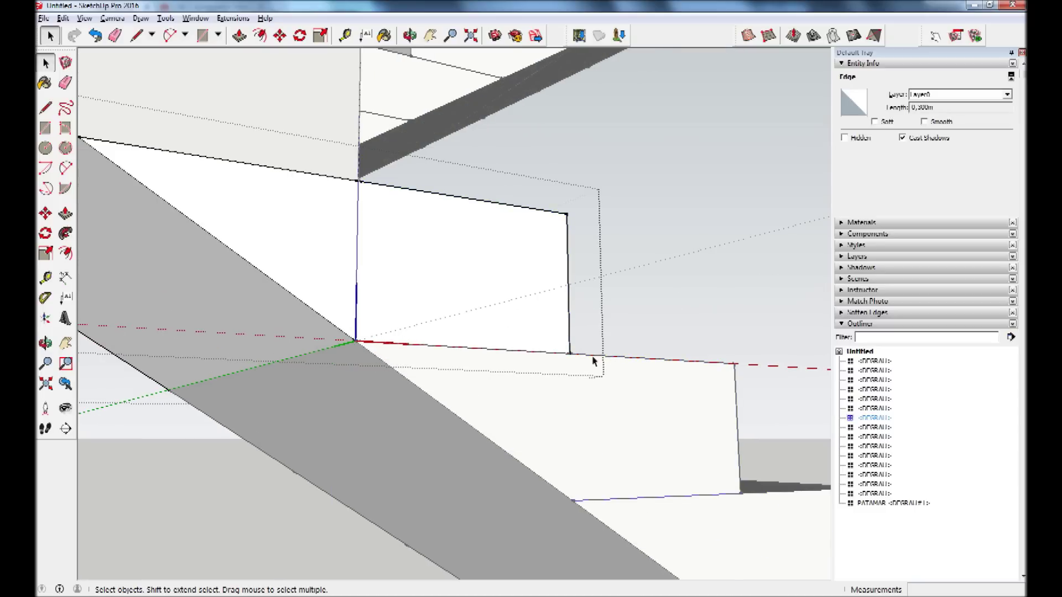
{"action": "middle_click_drag", "start_coordinate": [593, 361], "coordinate": [451, 351]}
{"action": "left_click", "coordinate": [45, 108]}
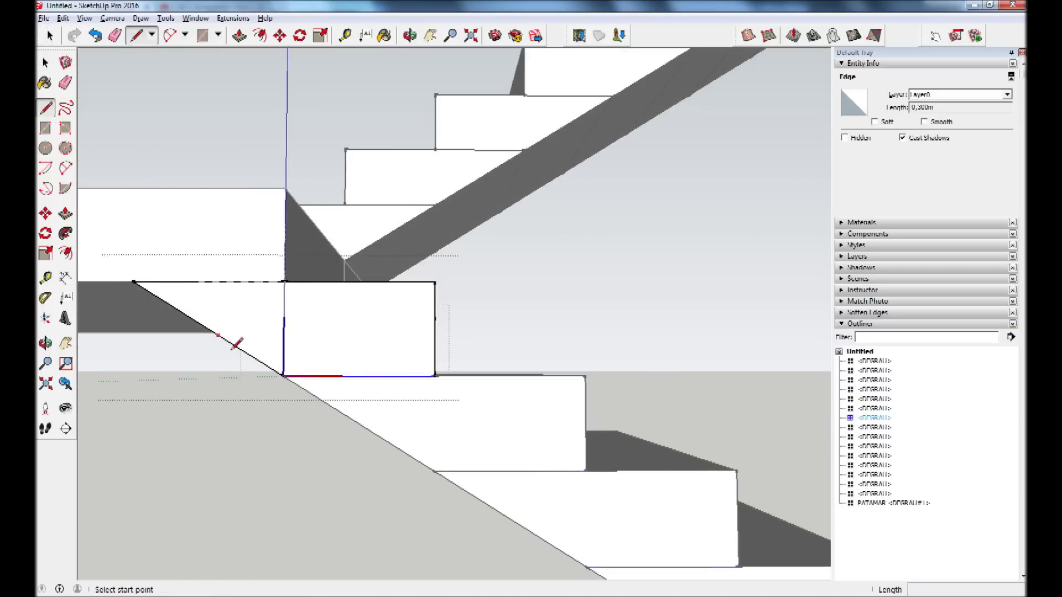
{"action": "left_click", "coordinate": [283, 376]}
{"action": "left_click", "coordinate": [436, 375]}
Erase the leftover edge across the joint face and view the whole staircase.
{"action": "key", "text": "e"}
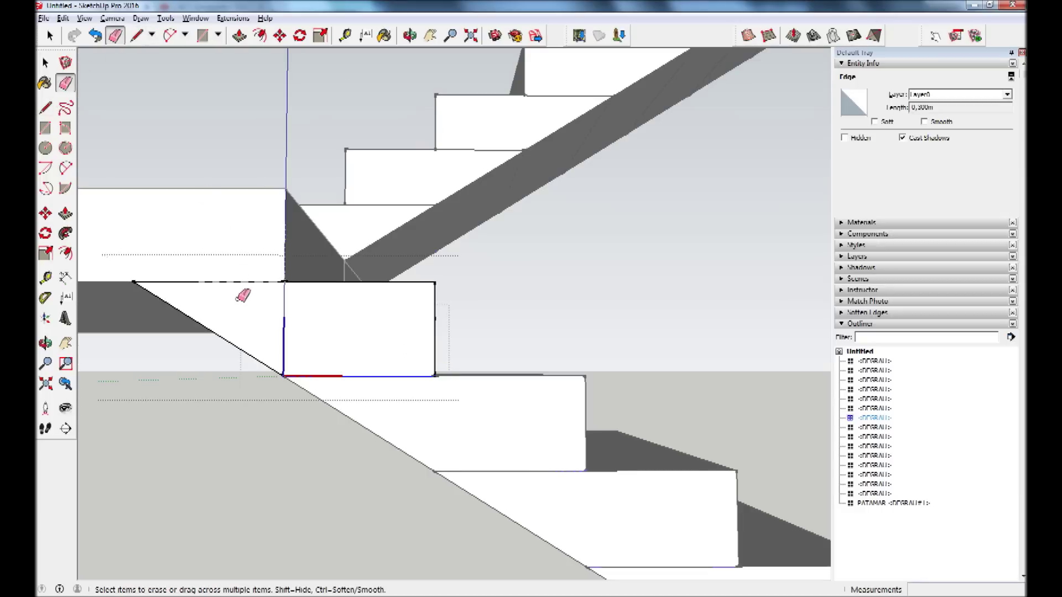
{"action": "left_click", "coordinate": [217, 282]}
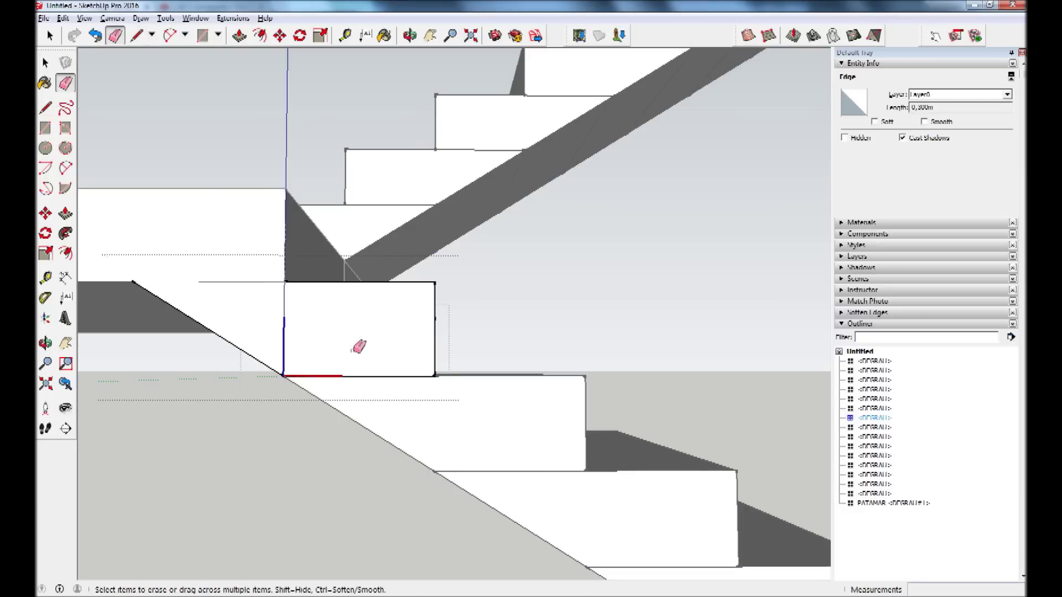
{"action": "mouse_move", "coordinate": [451, 415]}
{"action": "middle_mouse_down"}
{"action": "mouse_move", "coordinate": [481, 404]}
{"action": "mouse_move", "coordinate": [593, 427]}
{"action": "mouse_move", "coordinate": [624, 474]}
{"action": "mouse_move", "coordinate": [482, 533]}
{"action": "mouse_move", "coordinate": [447, 566]}
{"action": "mouse_move", "coordinate": [564, 492]}
{"action": "mouse_move", "coordinate": [609, 443]}
{"action": "mouse_move", "coordinate": [681, 413]}
{"action": "mouse_move", "coordinate": [718, 345]}
{"action": "middle_mouse_up"}
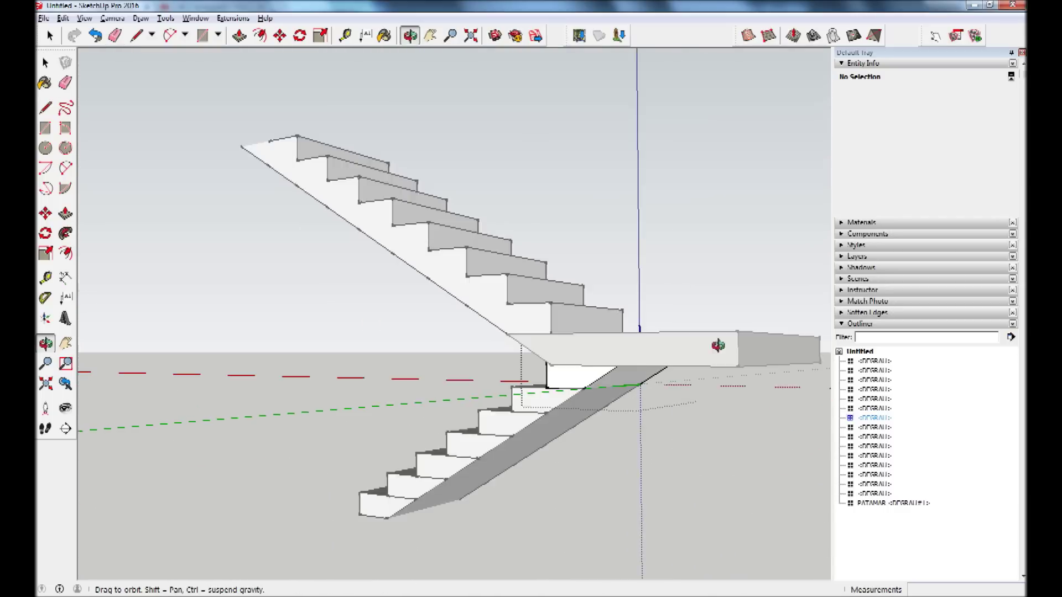
Inside a step component, redraw the 0,300m tread front edge.
{"action": "scroll", "coordinate": [474, 462], "scroll_direction": "up", "scroll_amount": 3}
{"action": "scroll", "coordinate": [515, 403], "scroll_direction": "up", "scroll_amount": 2}
{"action": "scroll", "coordinate": [426, 375], "scroll_direction": "up", "scroll_amount": 2}
{"action": "scroll", "coordinate": [483, 398], "scroll_direction": "up", "scroll_amount": 2}
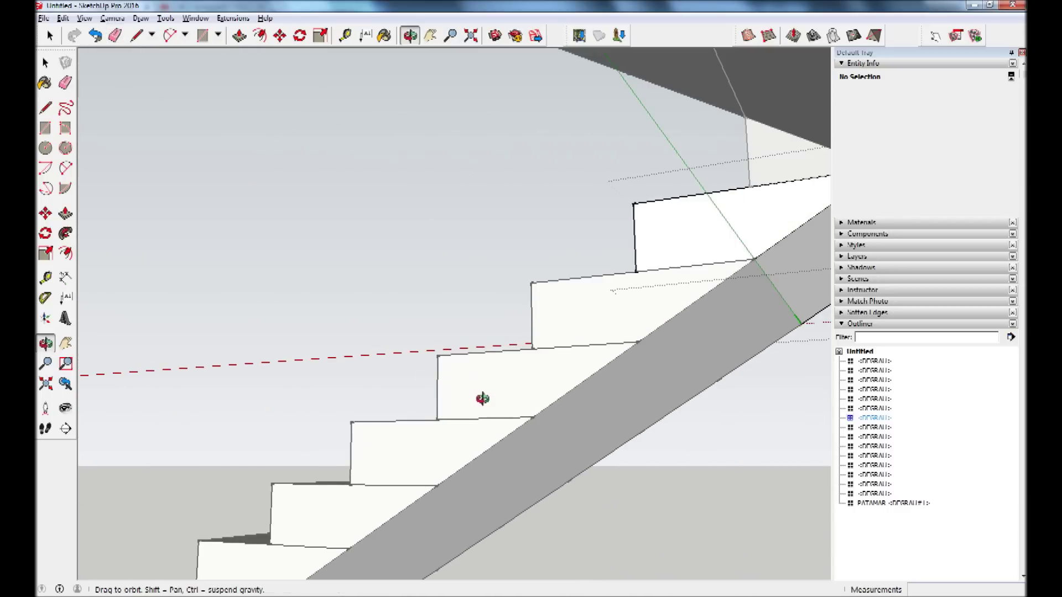
{"action": "left_click", "coordinate": [65, 82]}
{"action": "left_click", "coordinate": [45, 63]}
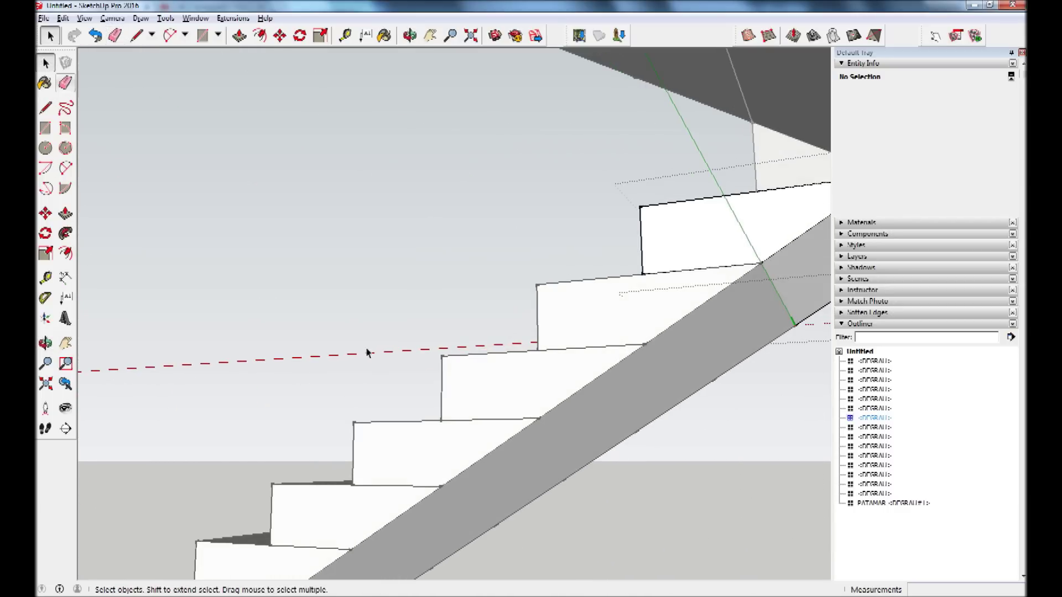
{"action": "left_click", "coordinate": [482, 388]}
{"action": "key", "text": "Escape"}
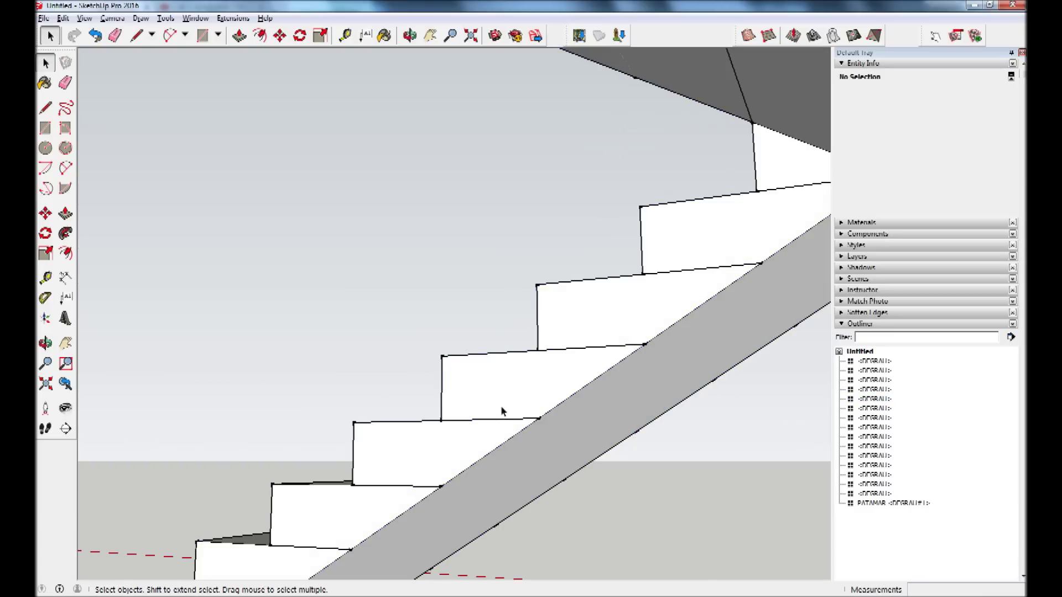
{"action": "double_click", "coordinate": [502, 411]}
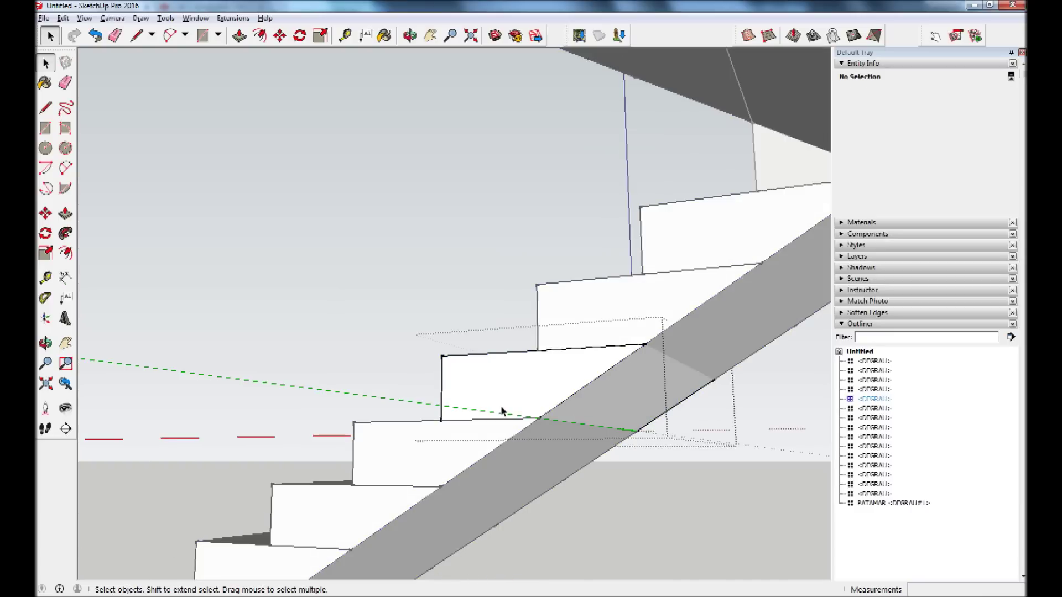
{"action": "left_click", "coordinate": [45, 108]}
{"action": "left_click", "coordinate": [538, 349]}
{"action": "left_click", "coordinate": [442, 356]}
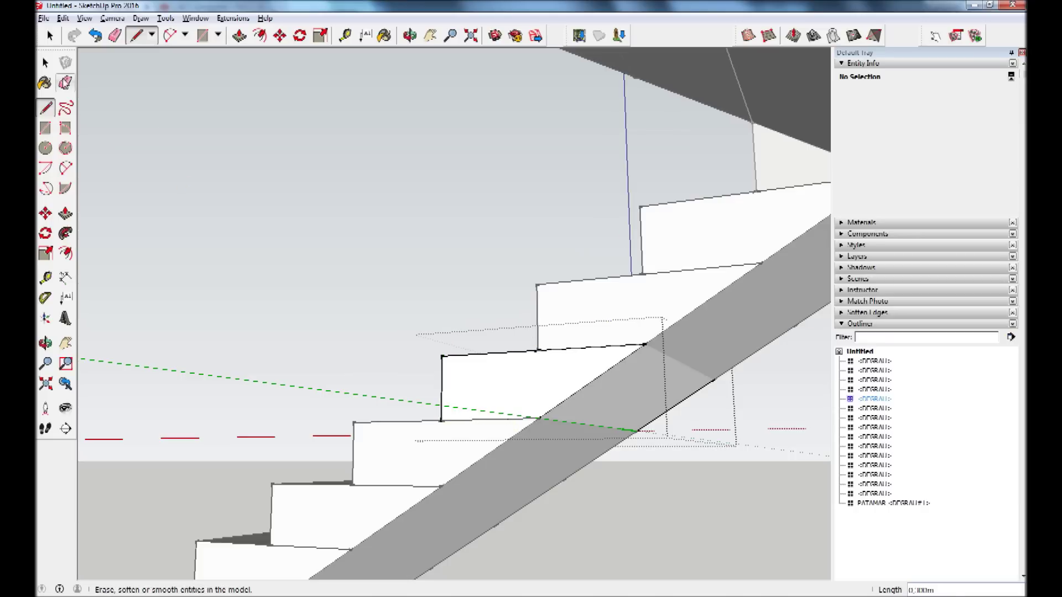
Erase the tread edges across every step's side face, then orbit under the landing.
{"action": "left_click", "coordinate": [66, 83]}
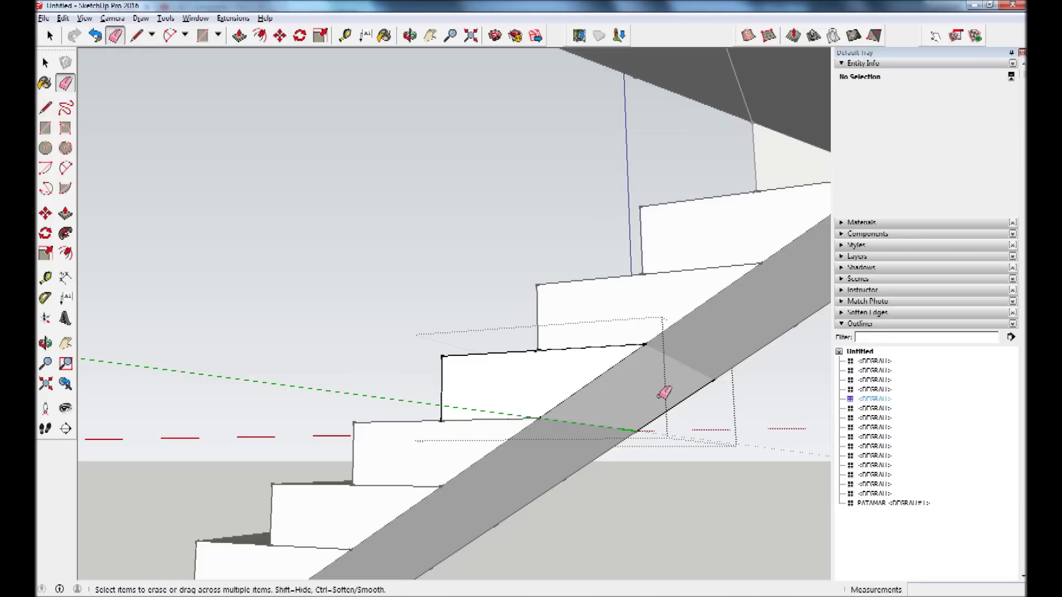
{"action": "left_click", "coordinate": [599, 344]}
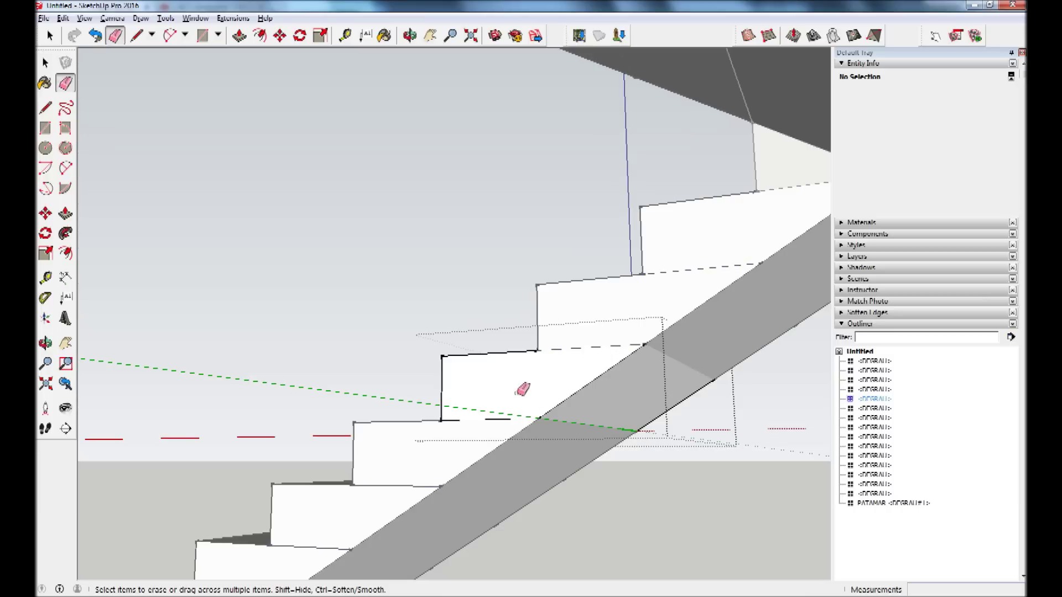
{"action": "left_click_drag", "start_coordinate": [518, 387], "coordinate": [485, 435]}
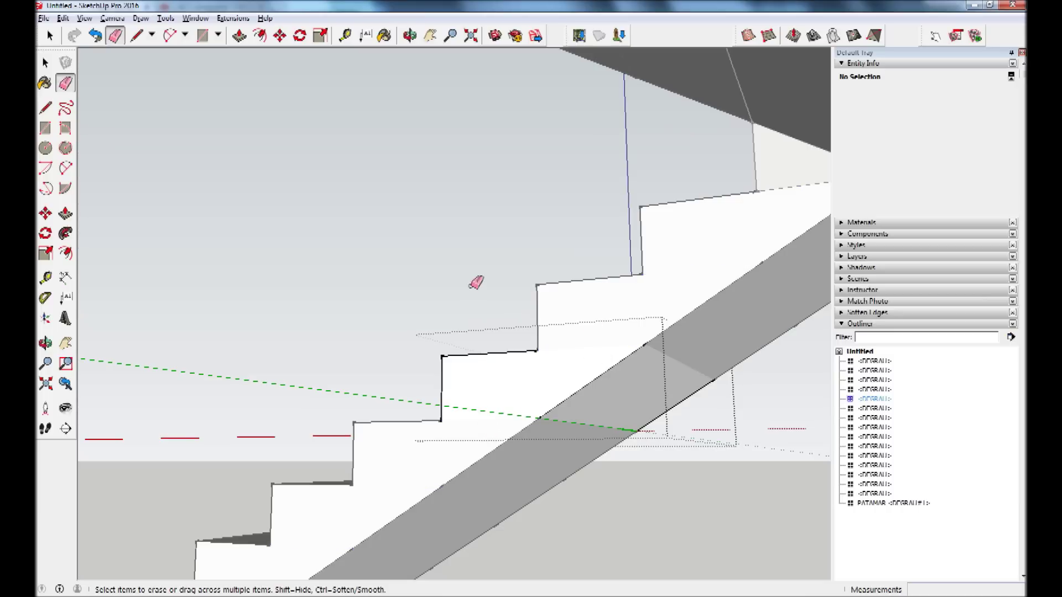
{"action": "scroll", "coordinate": [488, 280], "scroll_direction": "down", "scroll_amount": 4}
{"action": "mouse_move", "coordinate": [493, 265]}
{"action": "middle_mouse_down"}
{"action": "mouse_move", "coordinate": [635, 238]}
{"action": "mouse_move", "coordinate": [735, 137]}
{"action": "middle_mouse_up"}
{"action": "left_click_drag", "start_coordinate": [735, 137], "coordinate": [427, 86]}
{"action": "key", "text": "space"}
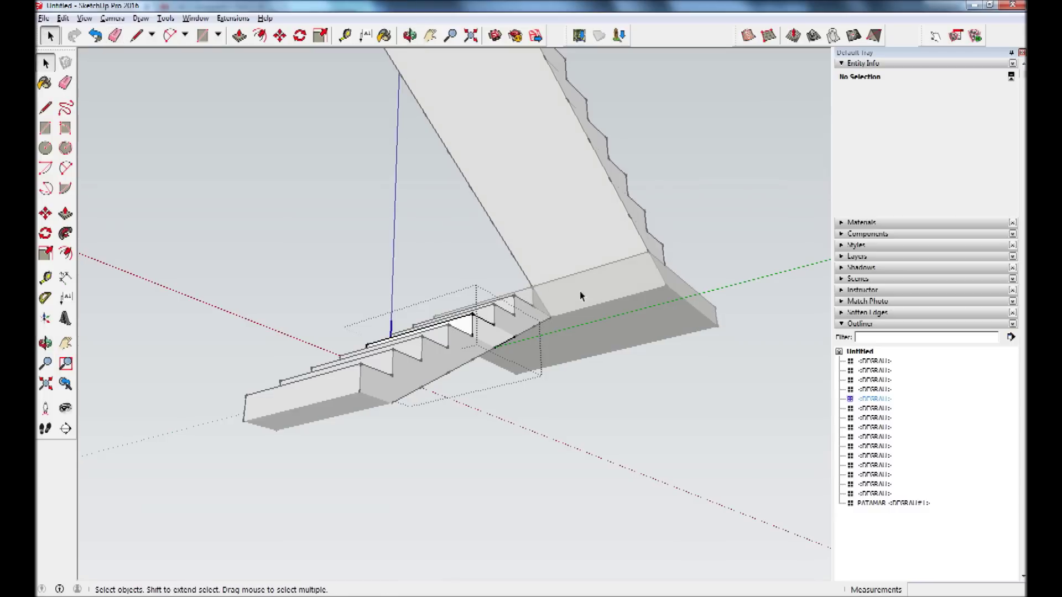
Inside the landing component, erase the top edge of the joint face, undoing one erase.
{"action": "scroll", "coordinate": [580, 291], "scroll_direction": "up", "scroll_amount": 3}
{"action": "left_click", "coordinate": [664, 283]}
{"action": "left_click", "coordinate": [777, 483]}
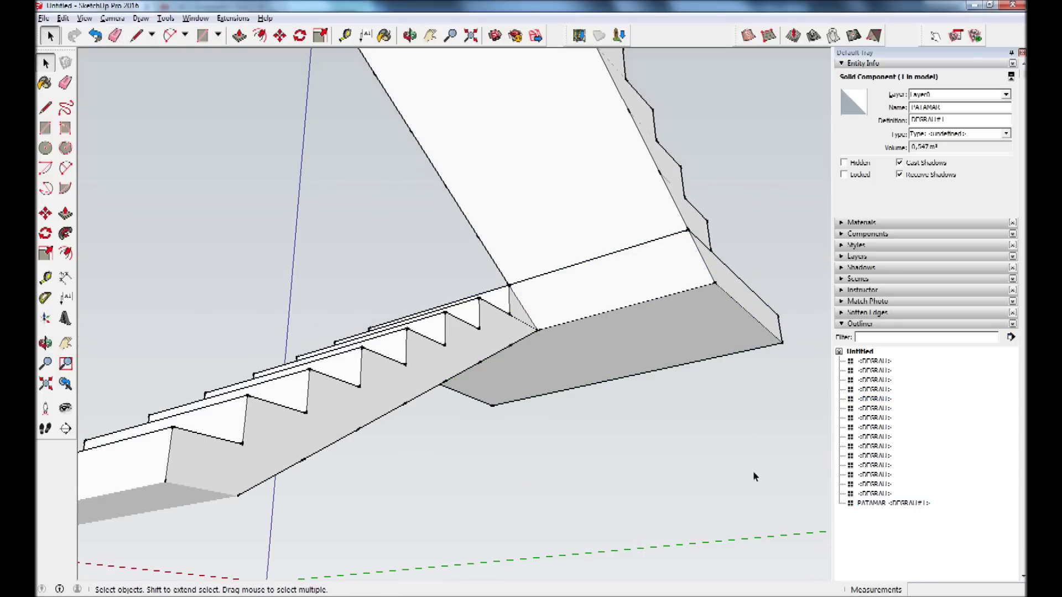
{"action": "double_click", "coordinate": [709, 331]}
{"action": "key", "text": "e"}
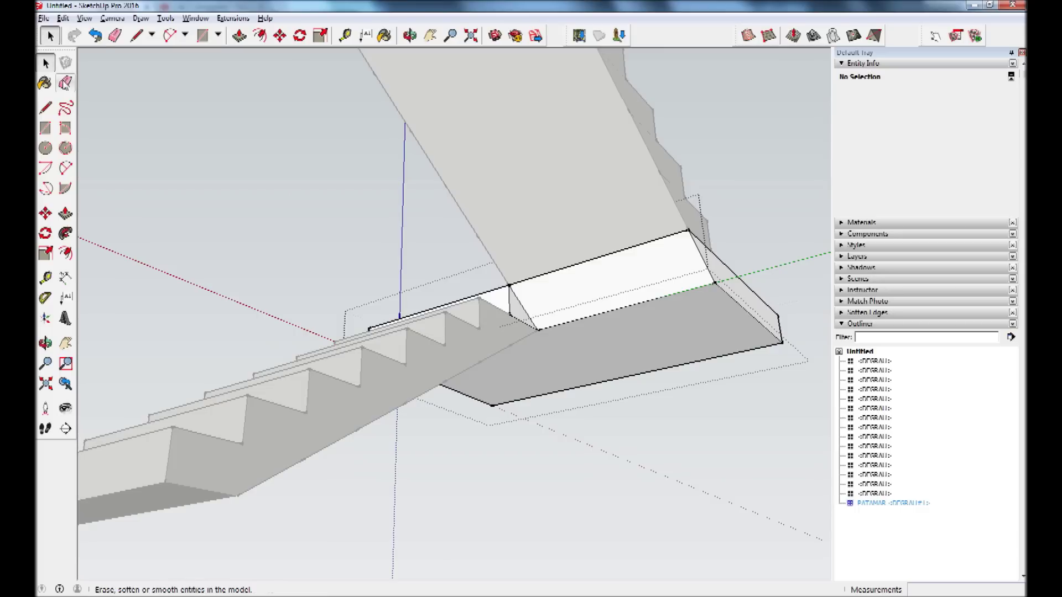
{"action": "left_click_drag", "start_coordinate": [573, 201], "coordinate": [599, 286]}
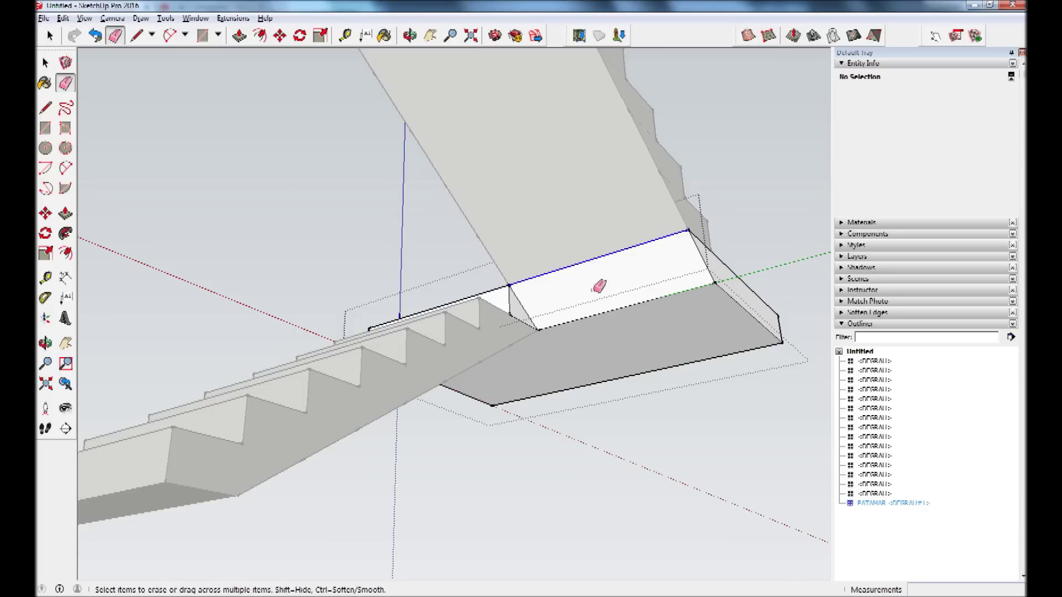
{"action": "mouse_move", "coordinate": [730, 237]}
{"action": "middle_mouse_down"}
{"action": "mouse_move", "coordinate": [600, 301]}
{"action": "mouse_move", "coordinate": [666, 239]}
{"action": "middle_mouse_up"}
{"action": "left_click_drag", "start_coordinate": [669, 219], "coordinate": [684, 217]}
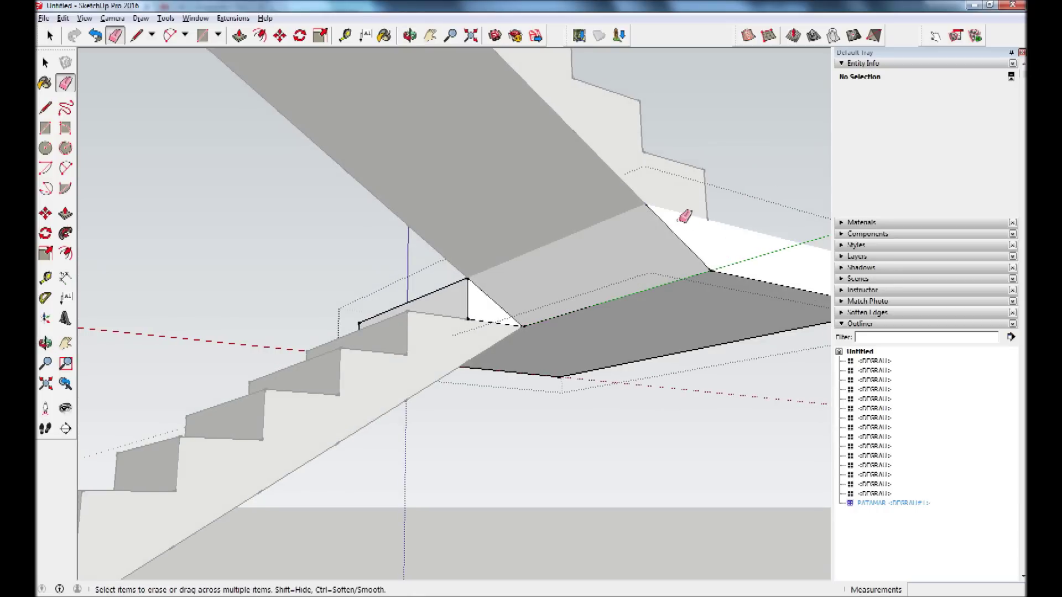
{"action": "left_click", "coordinate": [98, 38]}
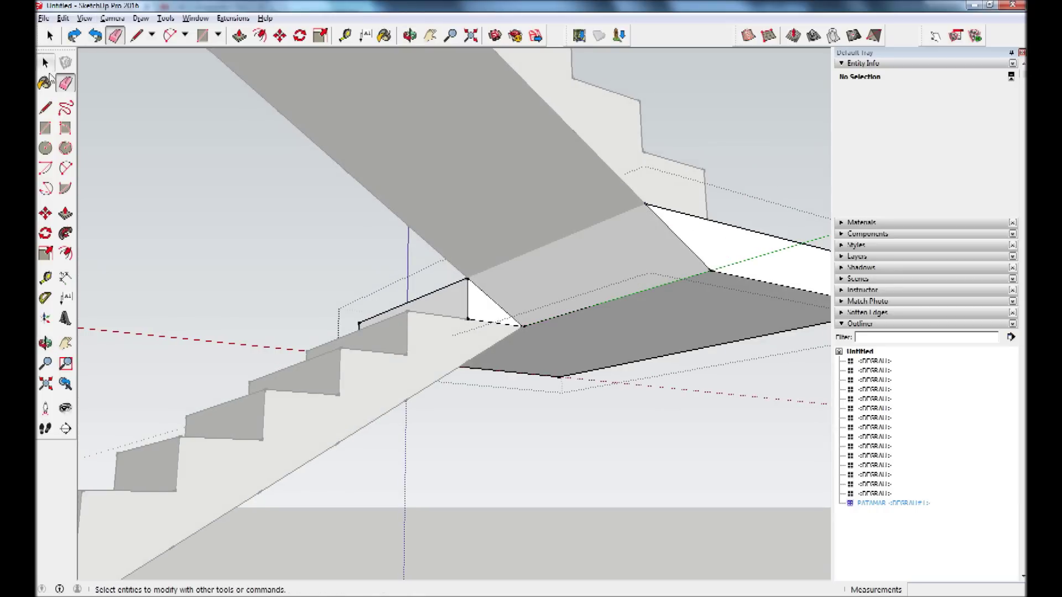
Redraw an edge to the landing corner, then view the landing and both flights.
{"action": "left_click", "coordinate": [45, 107]}
{"action": "left_click", "coordinate": [707, 220]}
{"action": "left_click", "coordinate": [646, 205]}
{"action": "left_click", "coordinate": [65, 83]}
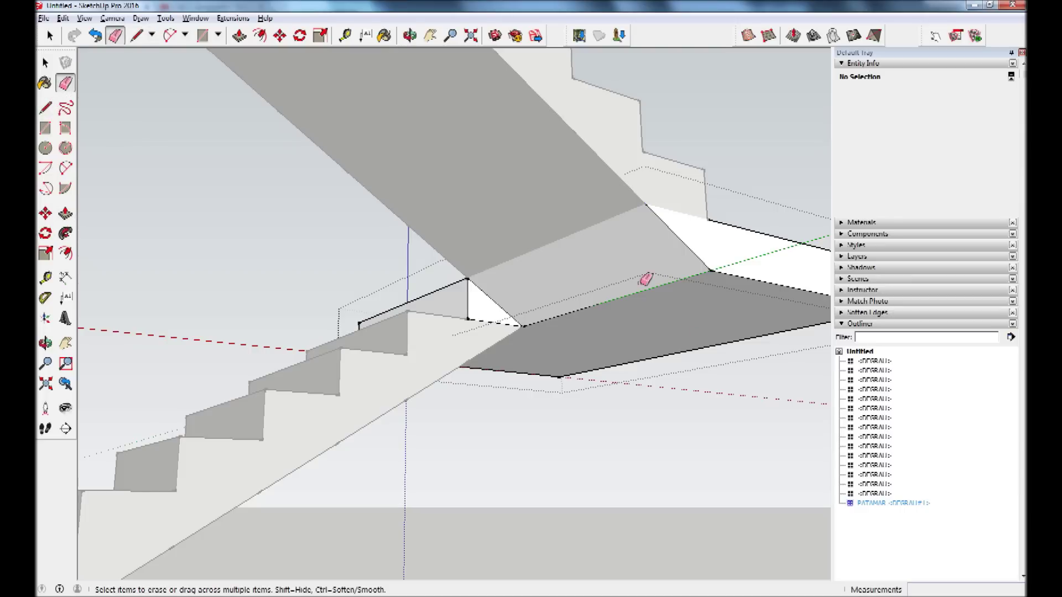
{"action": "scroll", "coordinate": [653, 288], "scroll_direction": "down", "scroll_amount": 2}
{"action": "scroll", "coordinate": [659, 296], "scroll_direction": "down", "scroll_amount": 1}
{"action": "scroll", "coordinate": [607, 300], "scroll_direction": "up", "scroll_amount": 2}
{"action": "scroll", "coordinate": [574, 296], "scroll_direction": "up", "scroll_amount": 2}
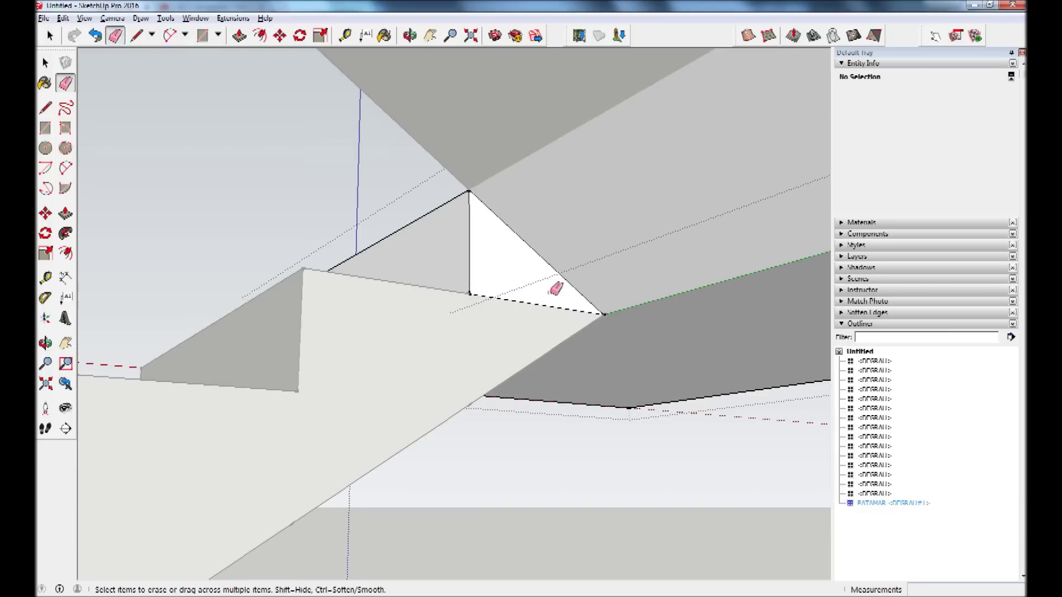
{"action": "mouse_move", "coordinate": [509, 316]}
{"action": "middle_mouse_down"}
{"action": "mouse_move", "coordinate": [467, 209]}
{"action": "mouse_move", "coordinate": [593, 322]}
{"action": "mouse_move", "coordinate": [569, 287]}
{"action": "mouse_move", "coordinate": [450, 221]}
{"action": "middle_mouse_up"}
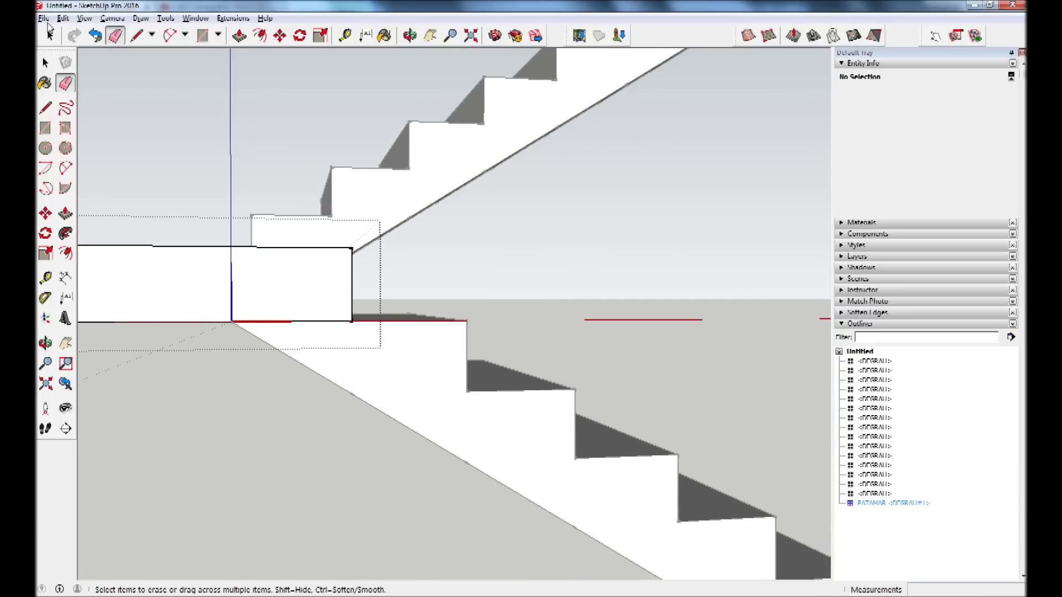
Draw an edge along the landing's bottom and erase the leftover step-edge segment.
{"action": "left_click", "coordinate": [45, 107]}
{"action": "left_click", "coordinate": [232, 322]}
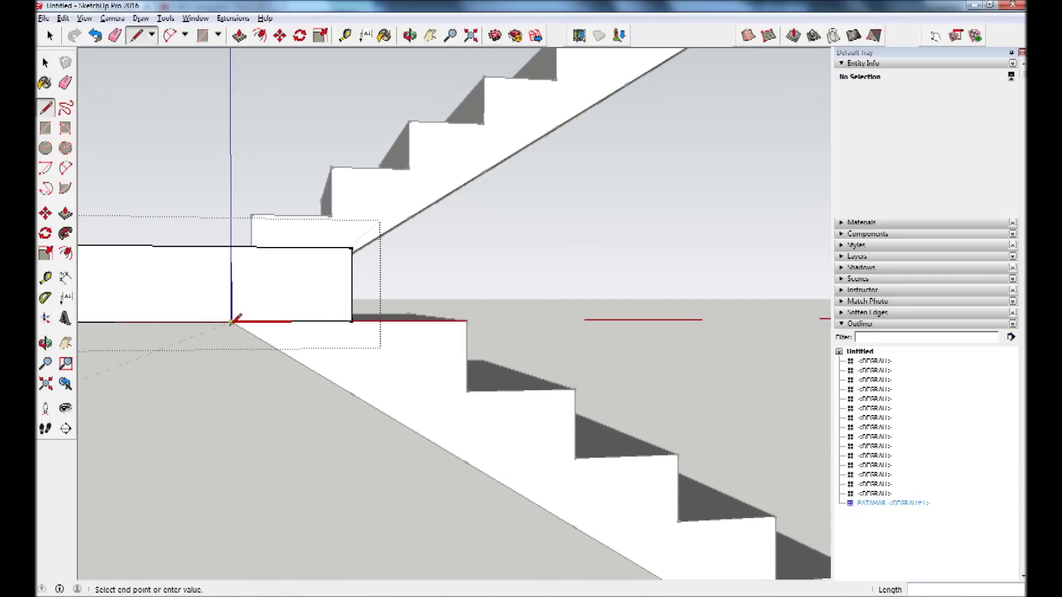
{"action": "left_click", "coordinate": [353, 320]}
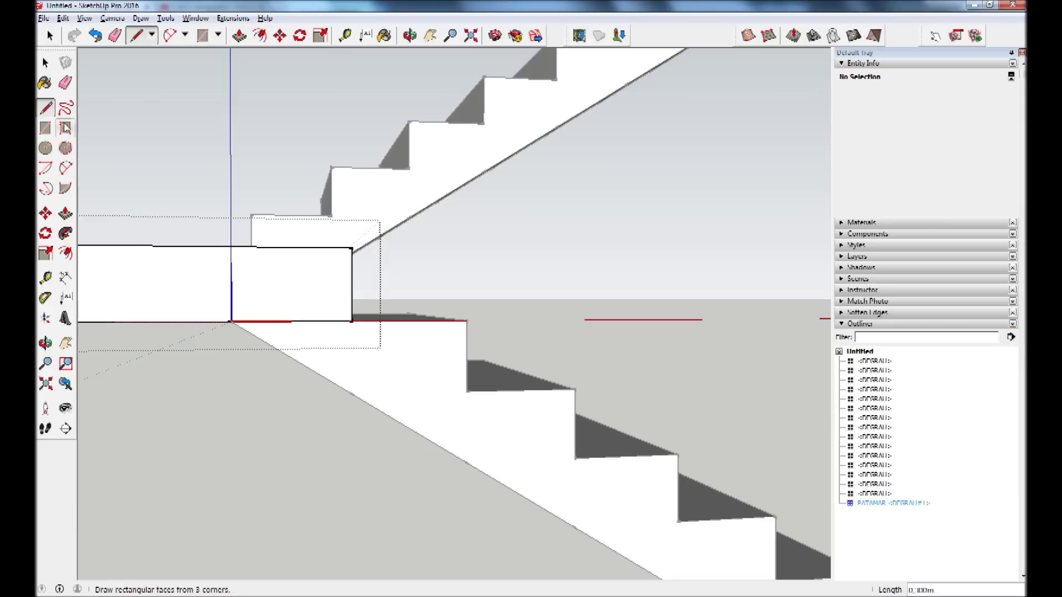
{"action": "left_click", "coordinate": [65, 82]}
{"action": "left_click", "coordinate": [321, 323]}
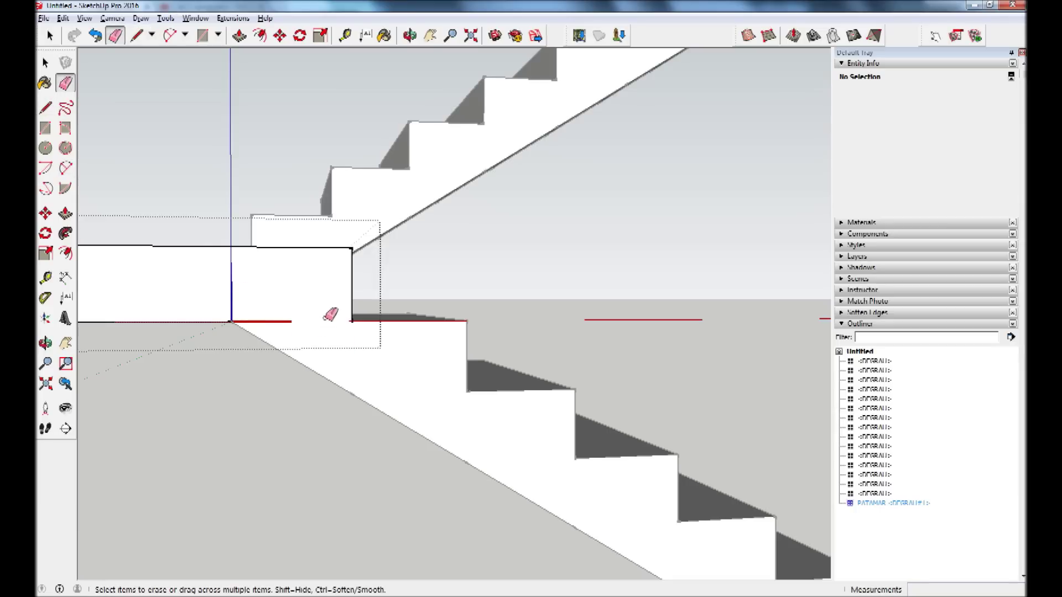
{"action": "left_click", "coordinate": [45, 65]}
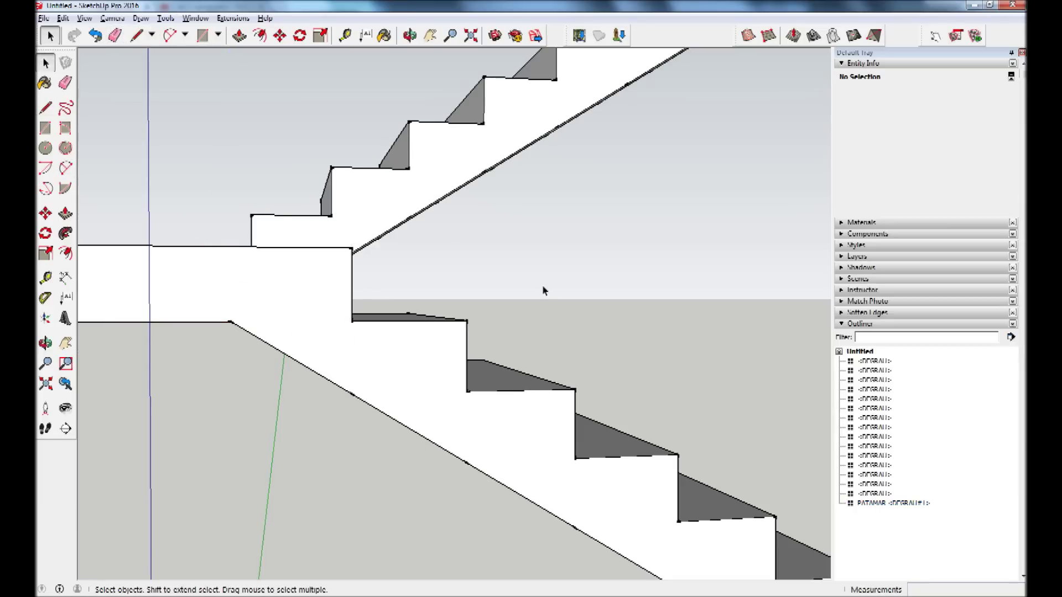
{"action": "scroll", "coordinate": [542, 289], "scroll_direction": "down", "scroll_amount": 3}
{"action": "scroll", "coordinate": [476, 267], "scroll_direction": "down", "scroll_amount": 3}
{"action": "mouse_move", "coordinate": [612, 273]}
{"action": "middle_mouse_down"}
{"action": "mouse_move", "coordinate": [427, 398]}
{"action": "mouse_move", "coordinate": [640, 225]}
{"action": "middle_mouse_up"}
{"action": "scroll", "coordinate": [437, 291], "scroll_direction": "up", "scroll_amount": 2}
{"action": "scroll", "coordinate": [436, 291], "scroll_direction": "up", "scroll_amount": 2}
{"action": "scroll", "coordinate": [334, 330], "scroll_direction": "up", "scroll_amount": 3}
{"action": "mouse_move", "coordinate": [333, 330]}
{"action": "middle_mouse_down"}
{"action": "mouse_move", "coordinate": [728, 356]}
{"action": "mouse_move", "coordinate": [607, 325]}
{"action": "mouse_move", "coordinate": [526, 373]}
{"action": "mouse_move", "coordinate": [602, 333]}
{"action": "middle_mouse_up"}
{"action": "scroll", "coordinate": [572, 212], "scroll_direction": "down", "scroll_amount": 2}
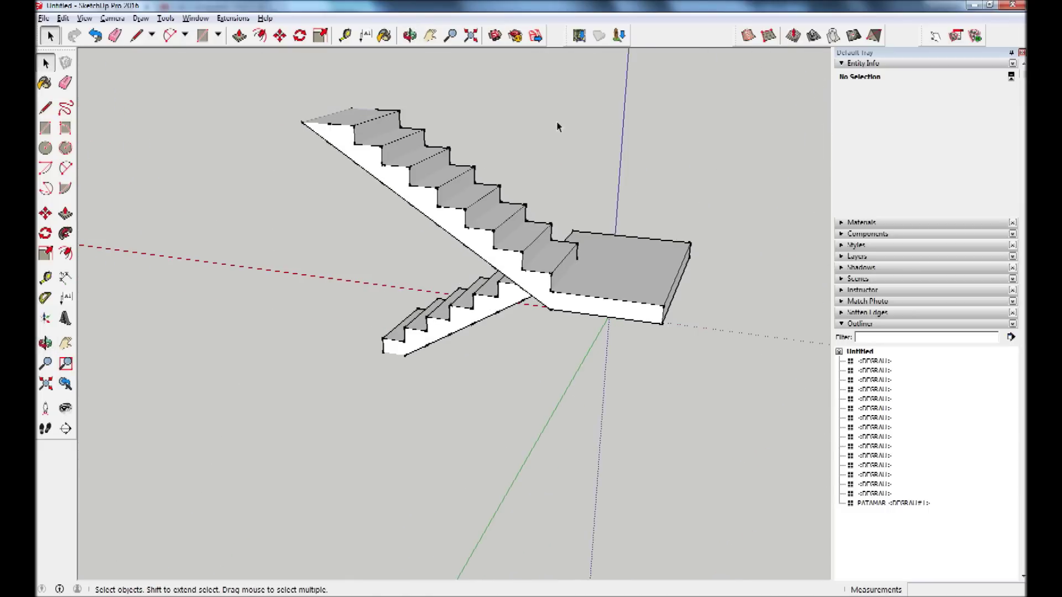